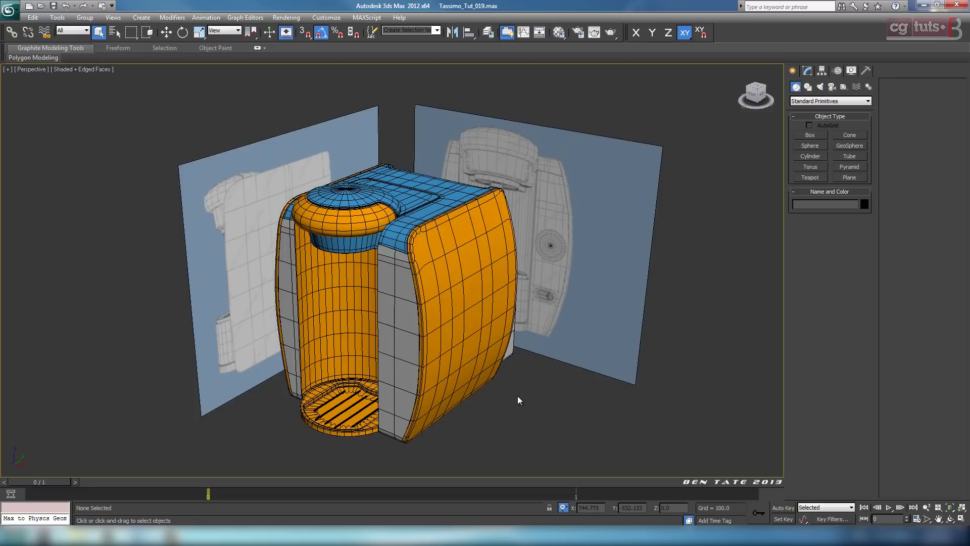
Examine the underside of the coffee machine's brewing head and compare it with the 026_TassimoT65 reference photo
alt+middle_drag(514, 395, 443, 247)
scroll(447, 293, up, 3)
alt+middle_drag(467, 308, 466, 282)
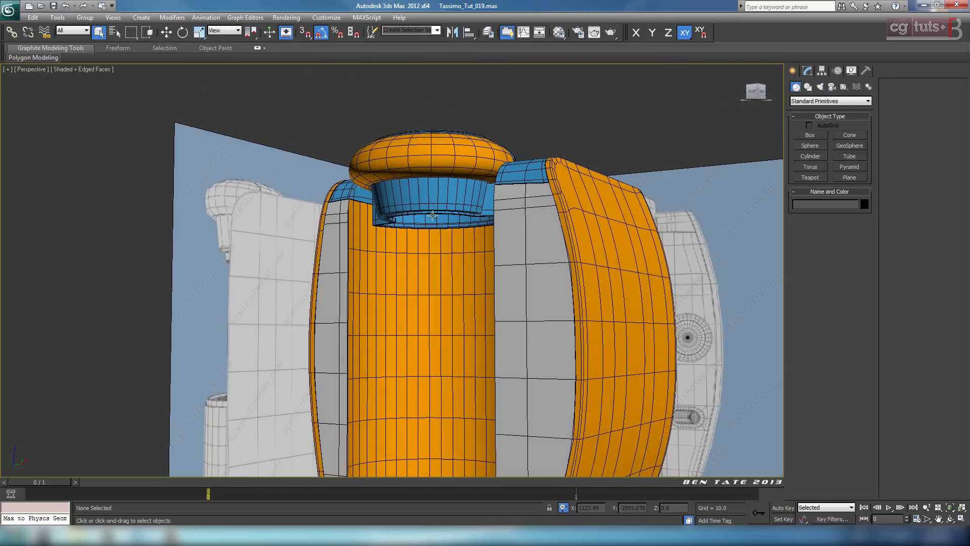
alt+middle_drag(487, 331, 404, 362)
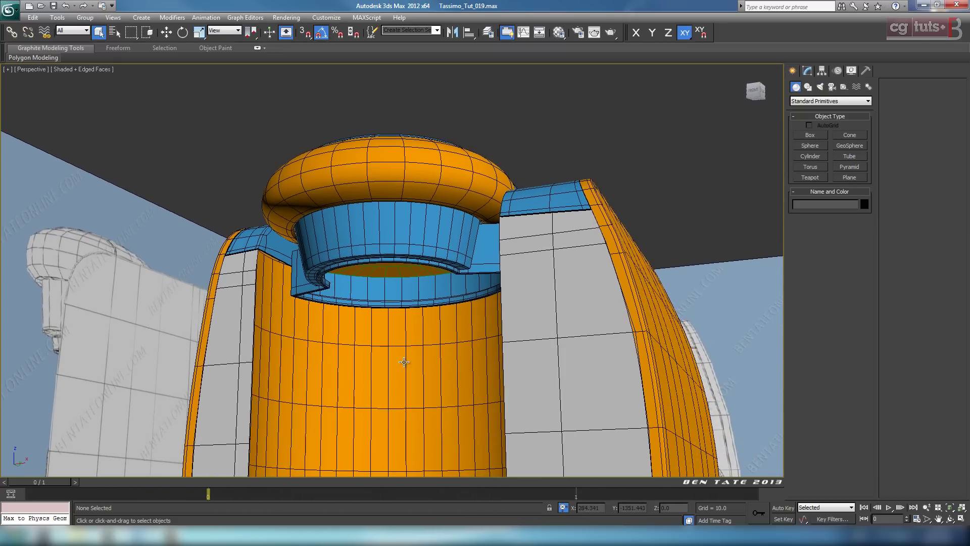
click(147, 537)
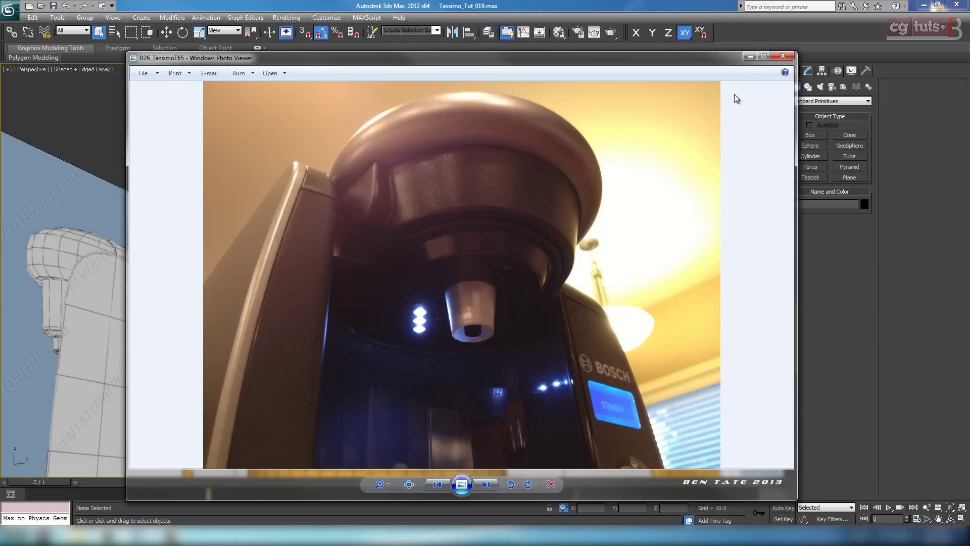
click(749, 56)
middle_drag(432, 202, 458, 269)
scroll(460, 277, up, 3)
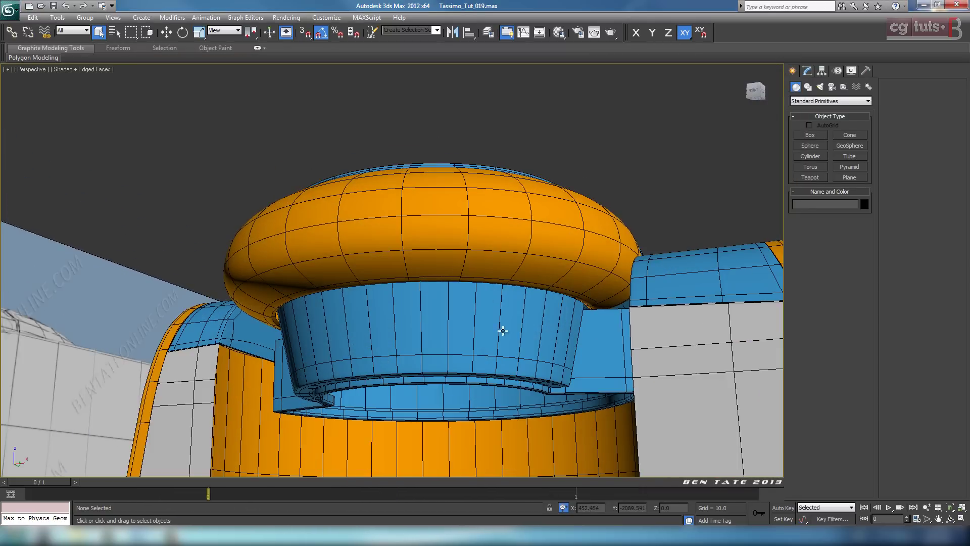
alt+middle_drag(502, 330, 499, 250)
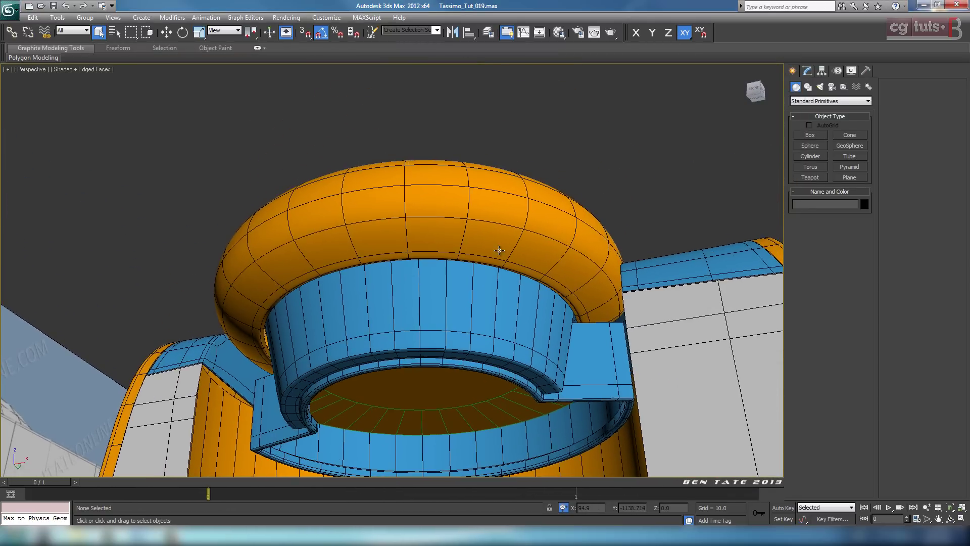
Select the orange ring around the brewing head and go to edge level of its Editable Poly base
click(552, 240)
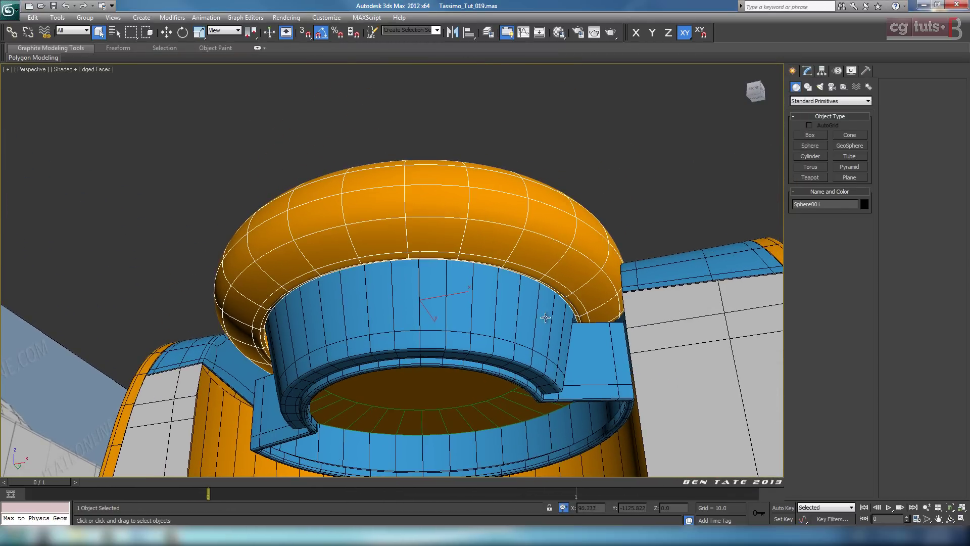
middle_drag(546, 317, 528, 315)
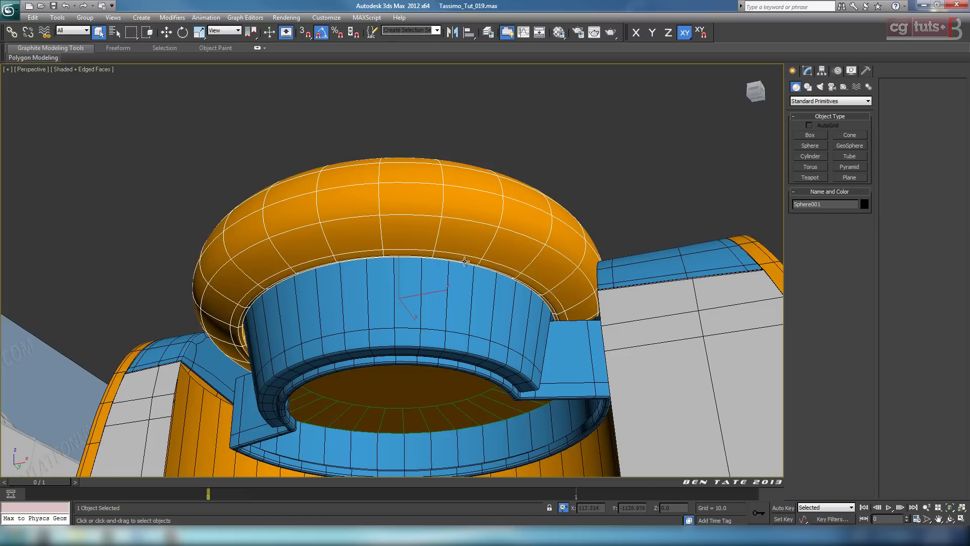
alt+middle_drag(414, 278, 500, 334)
scroll(513, 335, up, 4)
scroll(512, 335, down, 5)
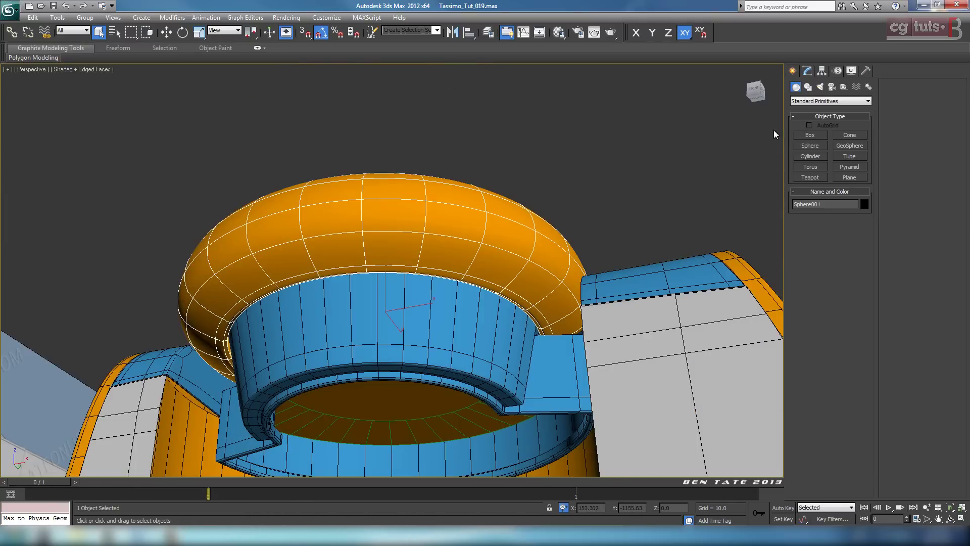
click(807, 71)
alt+middle_drag(458, 246, 647, 219)
scroll(503, 243, up, 4)
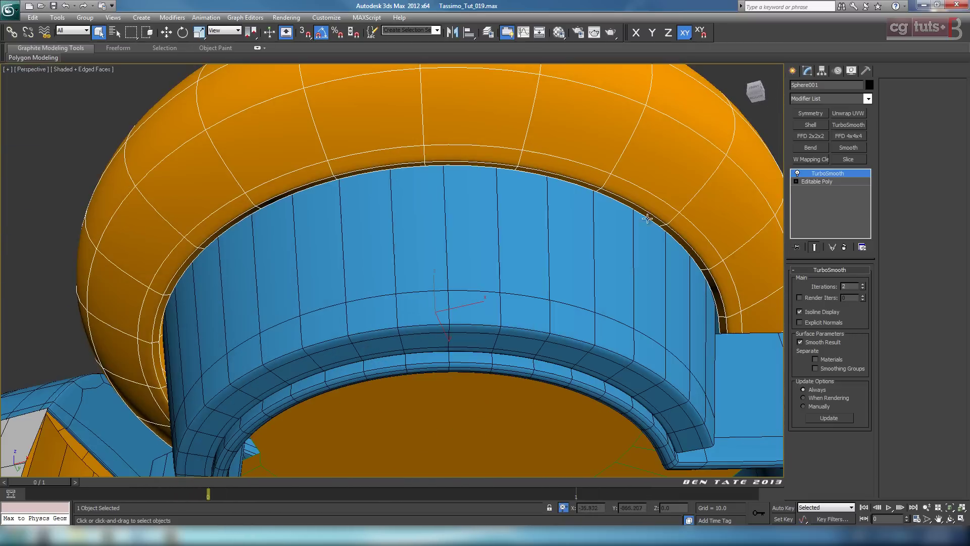
click(816, 181)
middle_drag(565, 212, 544, 310)
click(817, 281)
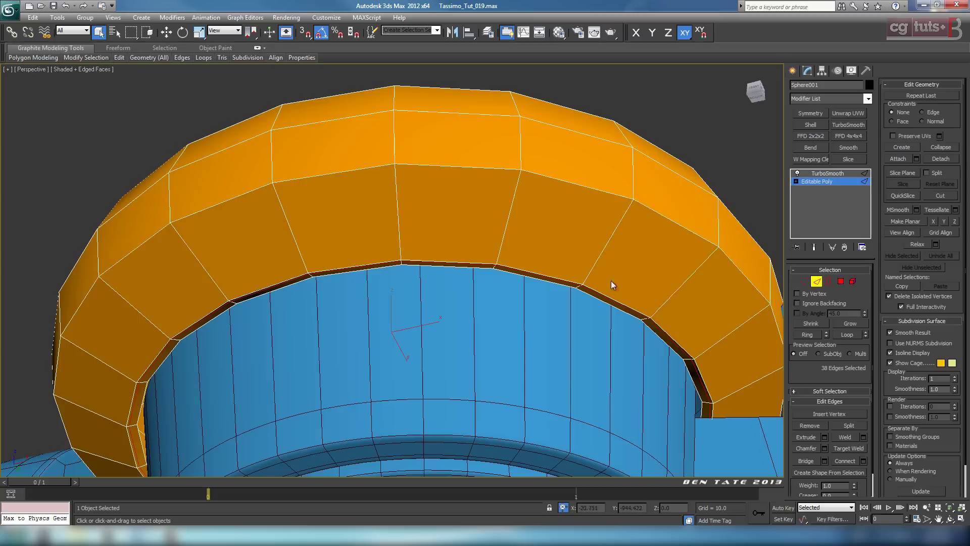
Select the ring of edges across the orange ring's underside and connect them with 1 segment, pinch 0, slide 30
click(398, 221)
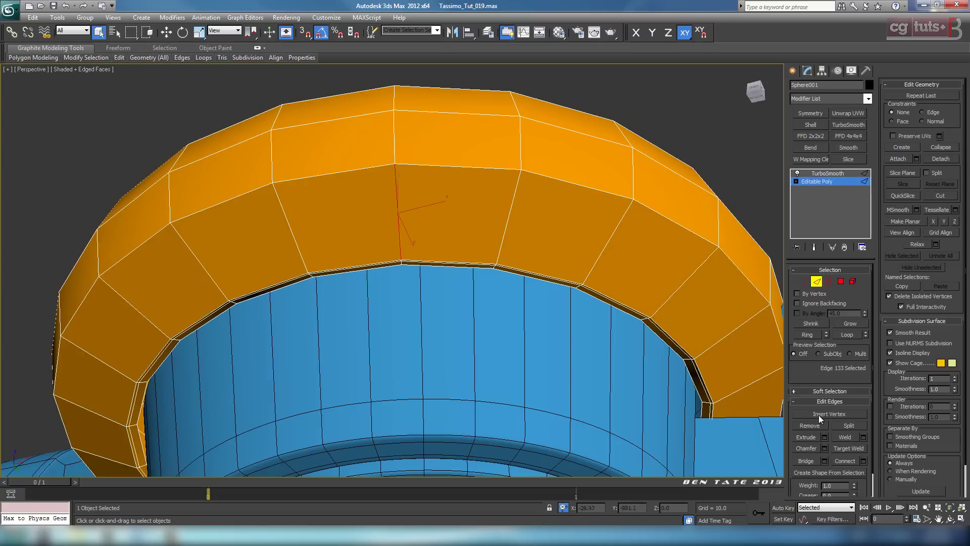
click(813, 335)
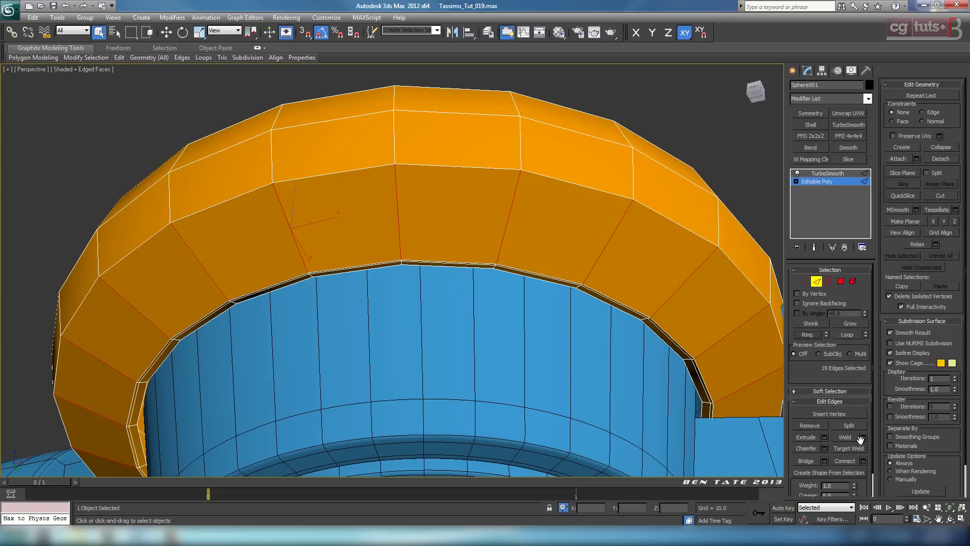
click(863, 460)
middle_drag(543, 395, 561, 348)
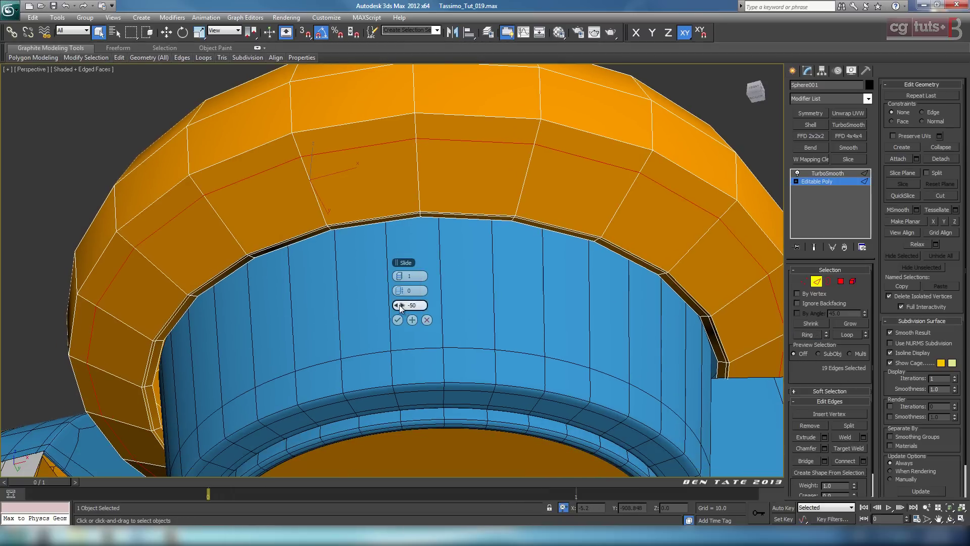
drag(400, 308, 452, 309)
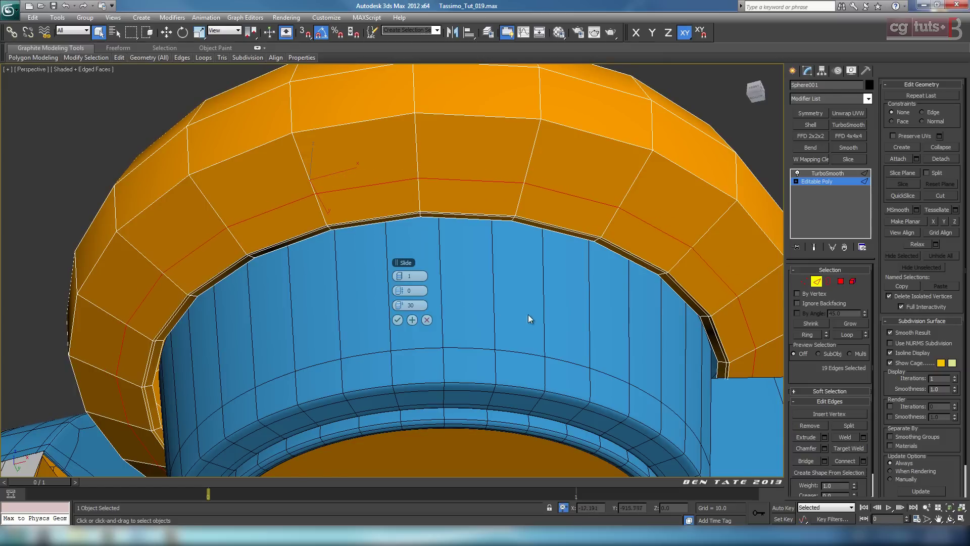
alt+middle_drag(528, 314, 490, 322)
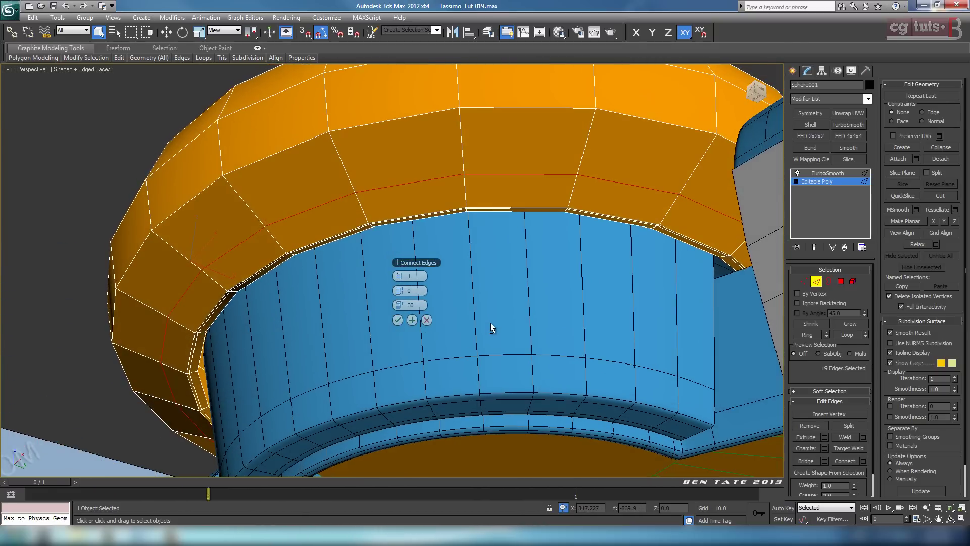
click(397, 320)
In the Right view, move the new edge loop straight down to about the level of the orange ring's lower rim
key(alt+w)
right_click(263, 317)
key(alt+w)
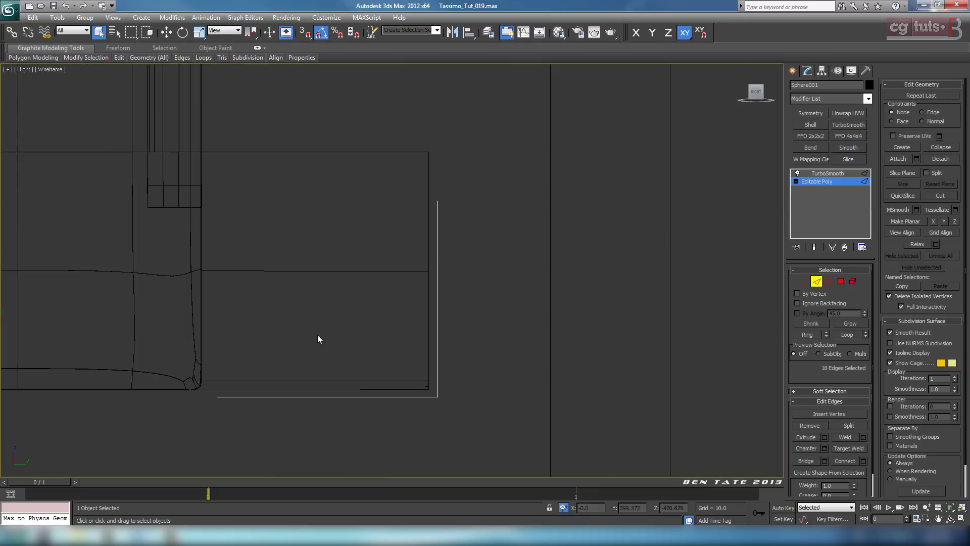
key(z)
scroll(449, 303, down, 2)
middle_drag(503, 232, 498, 239)
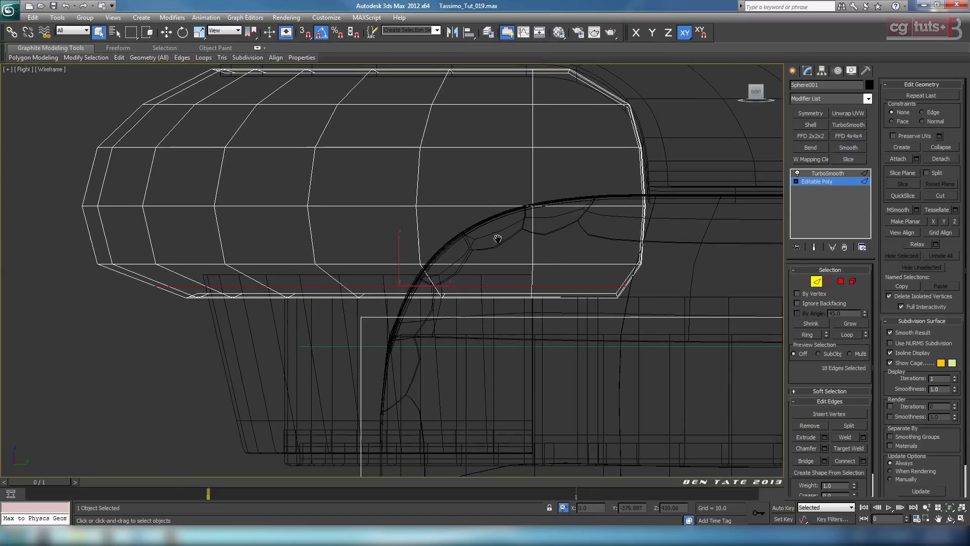
scroll(370, 212, up, 2)
scroll(261, 107, up, 2)
click(166, 33)
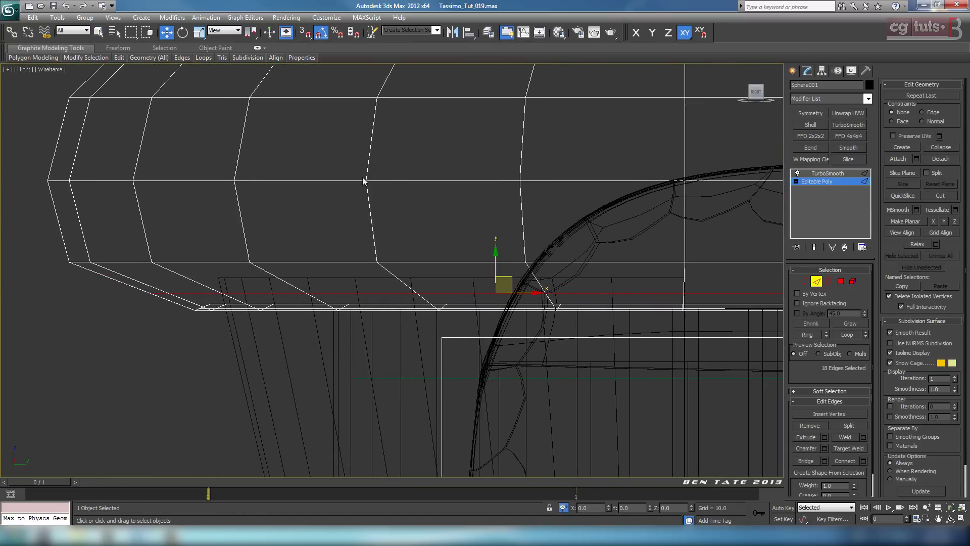
scroll(447, 222, up, 2)
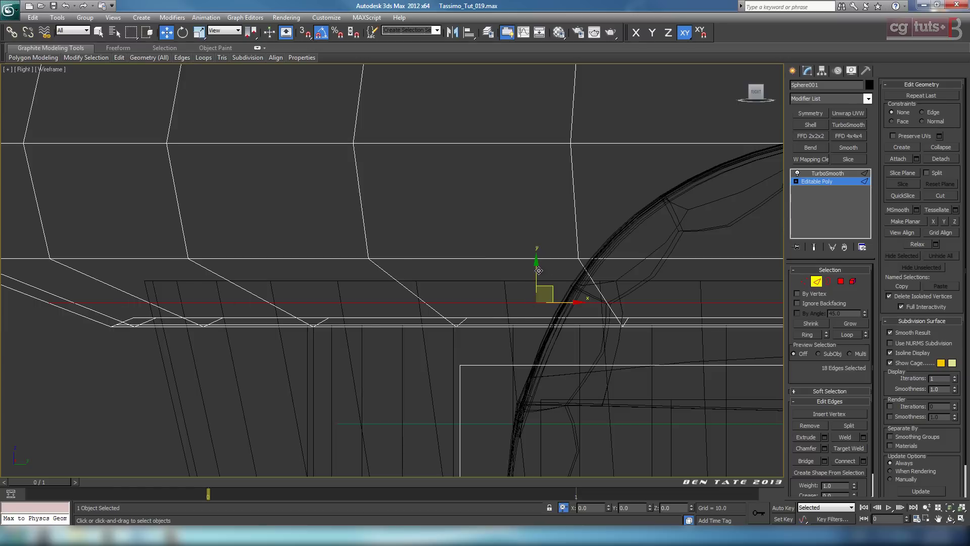
drag(539, 270, 542, 294)
In the Perspective view, connect the edges of the narrow underside band with 1 segment at slide 69, close to the band's outer edge
key(alt+w)
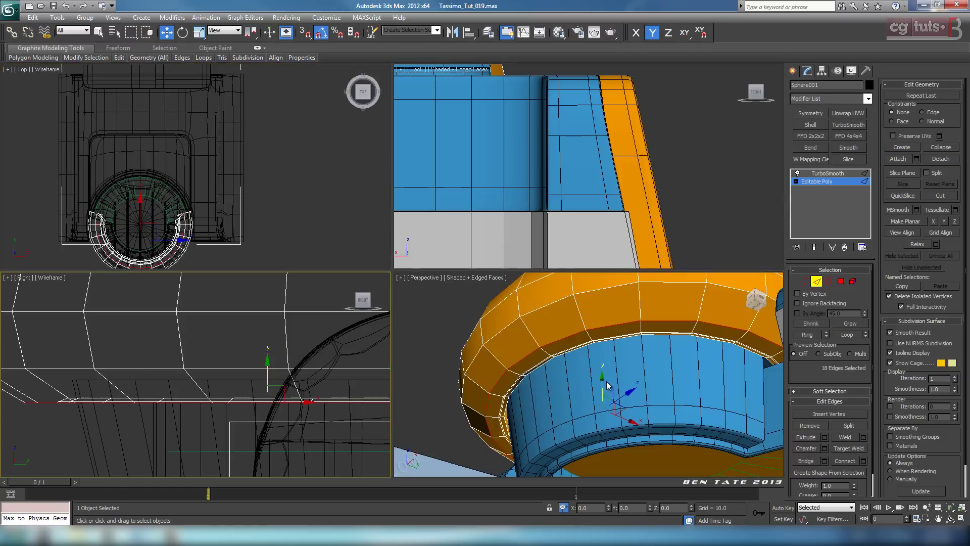
right_click(598, 359)
key(alt+w)
scroll(598, 356, down, 4)
alt+middle_drag(544, 350, 478, 279)
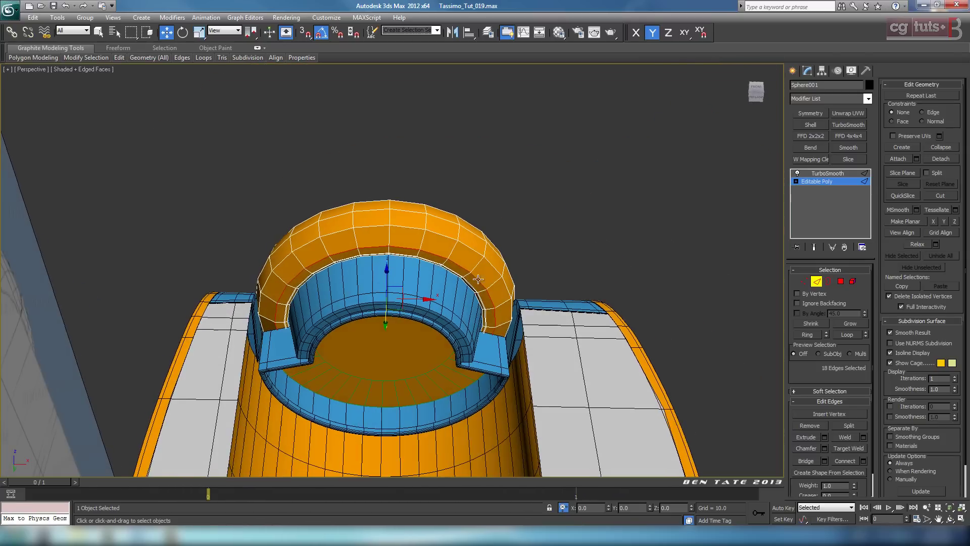
middle_drag(474, 326, 485, 299)
scroll(491, 363, up, 3)
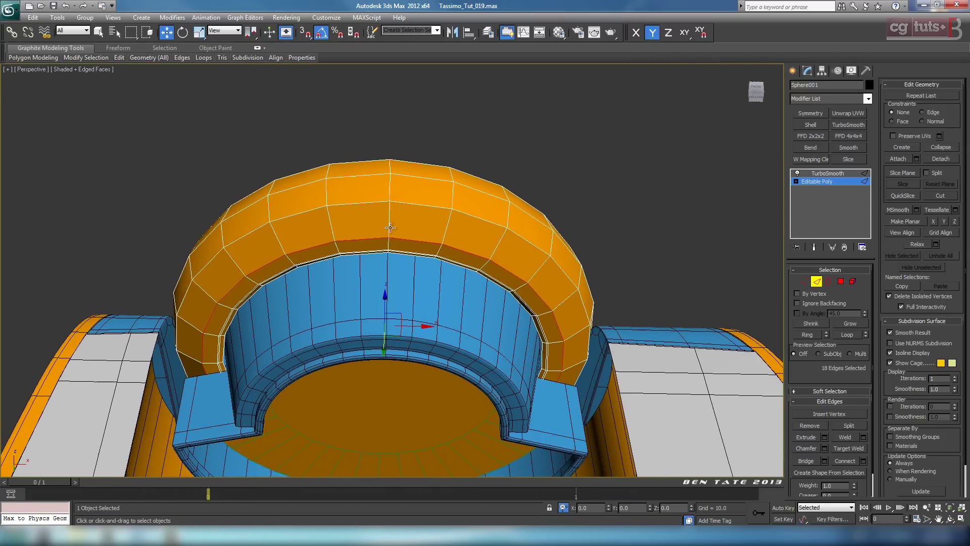
scroll(477, 297, up, 3)
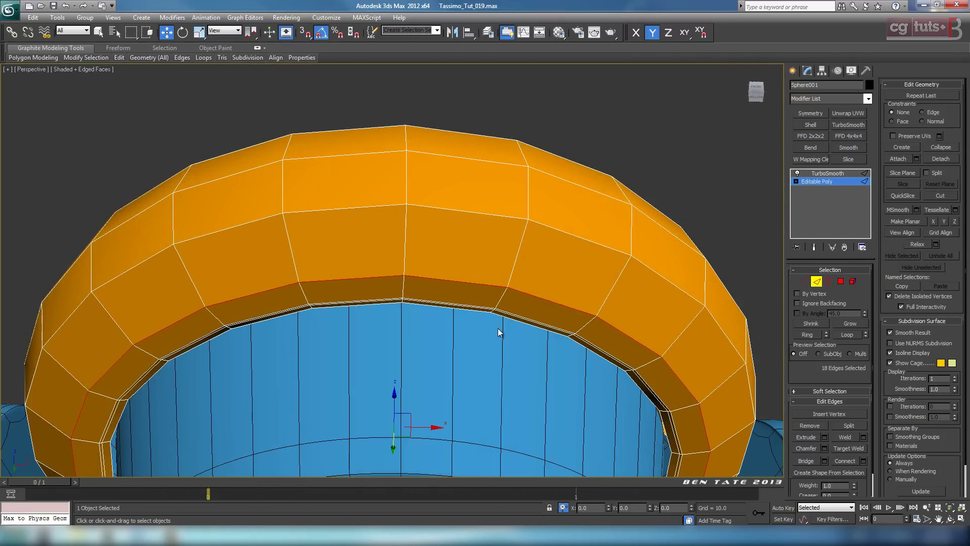
scroll(475, 306, up, 5)
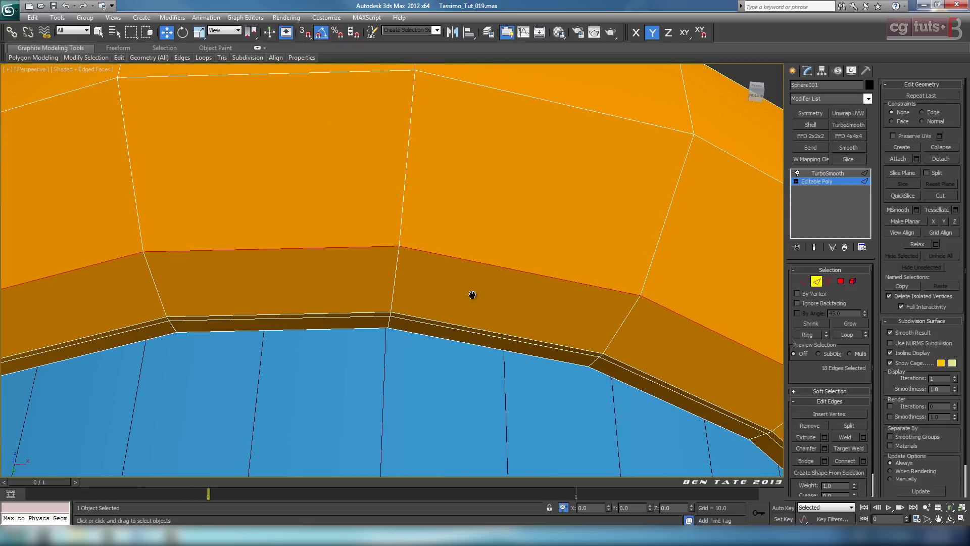
click(393, 261)
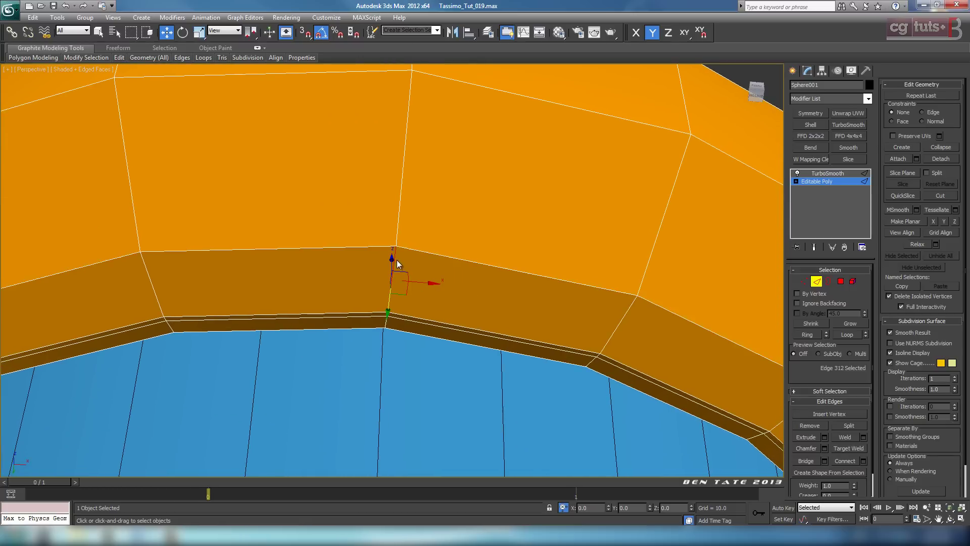
click(809, 335)
click(864, 461)
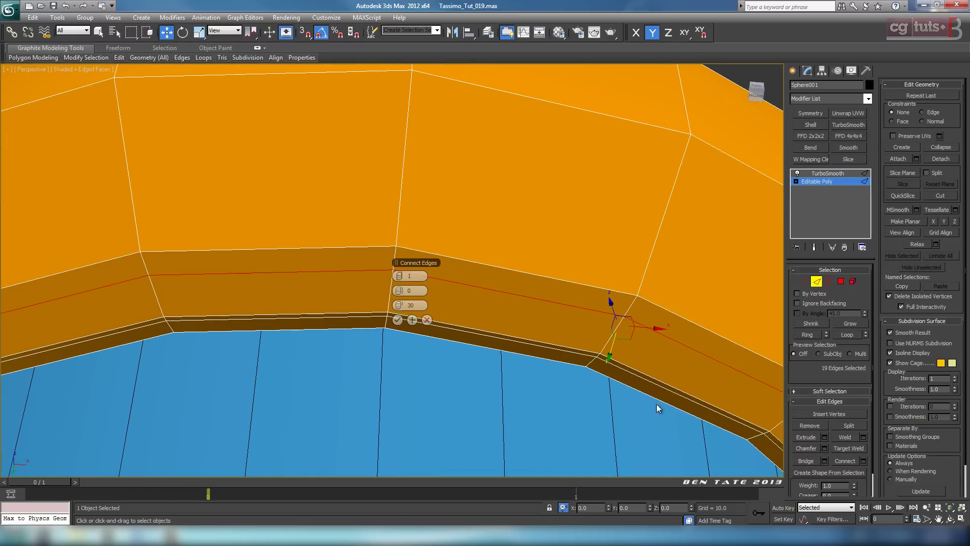
drag(400, 306, 476, 312)
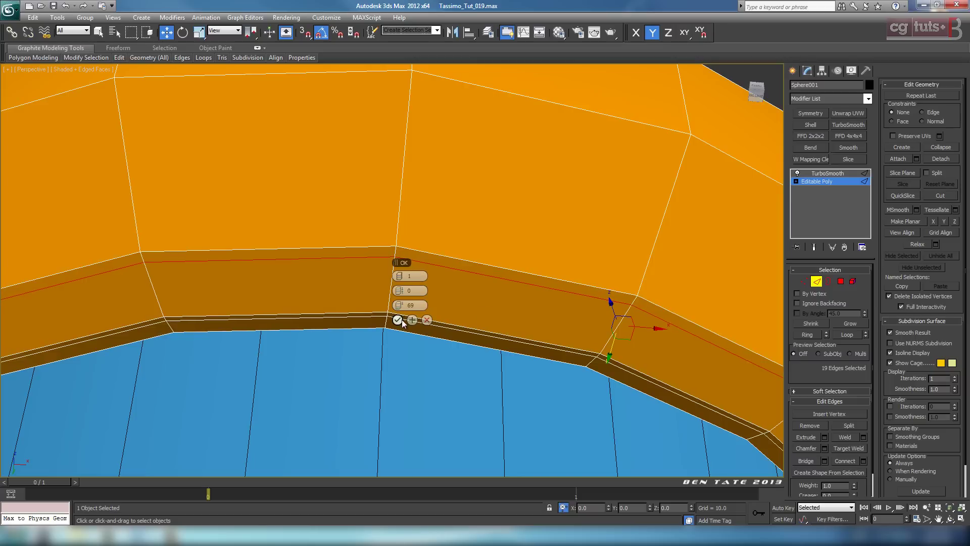
click(399, 319)
Connect the ring of edges on the band just outside the underside corner with 1 segment, sliding the loop close to that corner
click(400, 228)
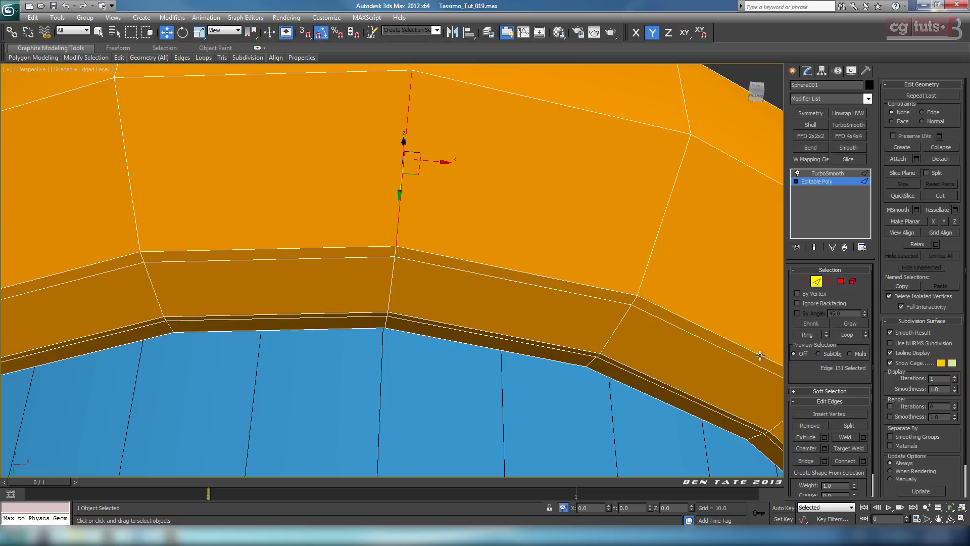
click(807, 335)
click(863, 460)
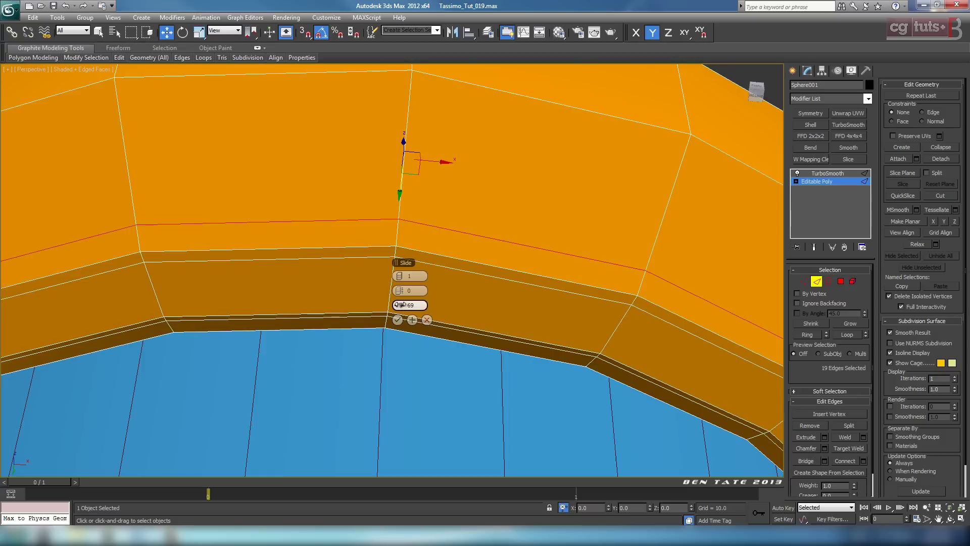
drag(399, 304, 437, 307)
click(397, 320)
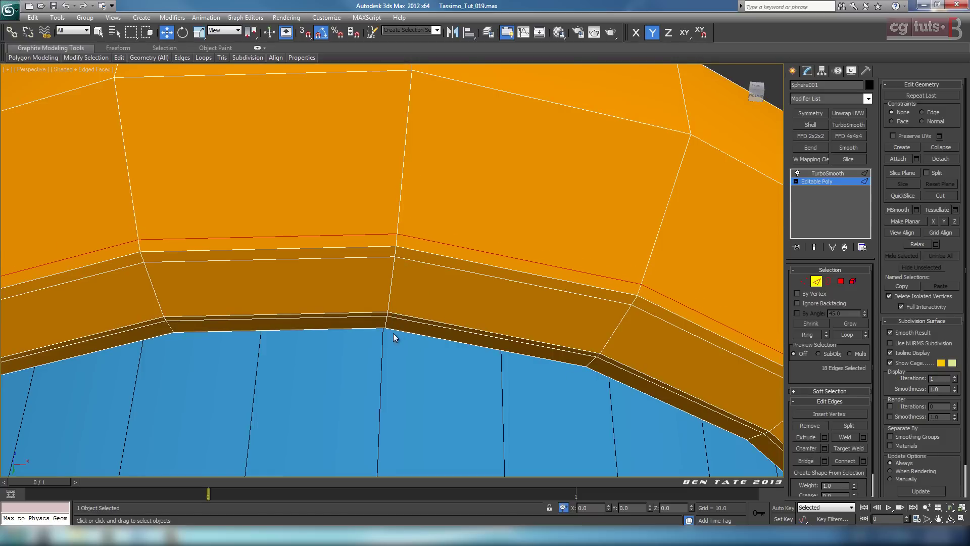
Leave edge editing, return to the orange ring's TurboSmooth level and display the smoothed shape without edged faces
scroll(395, 337, down, 5)
alt+middle_drag(451, 337, 423, 340)
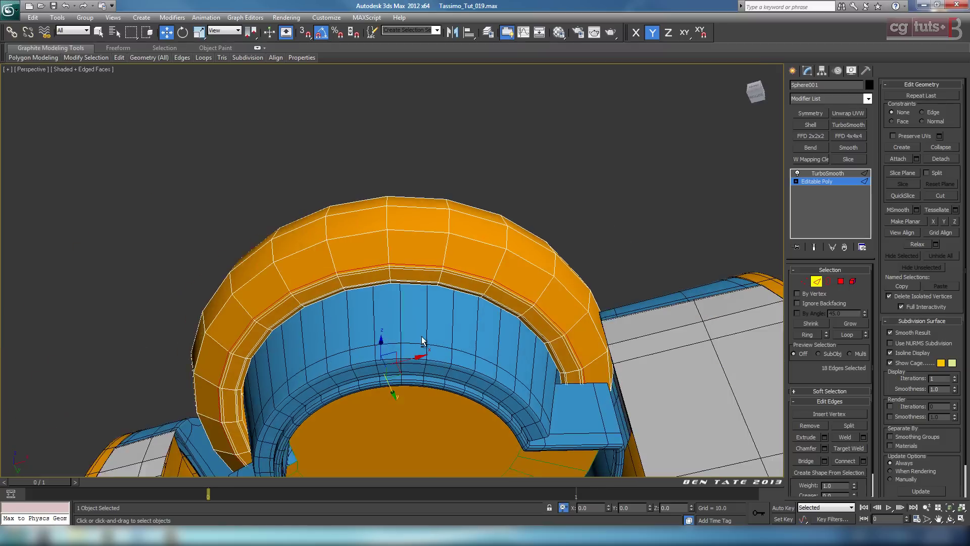
click(814, 283)
click(820, 175)
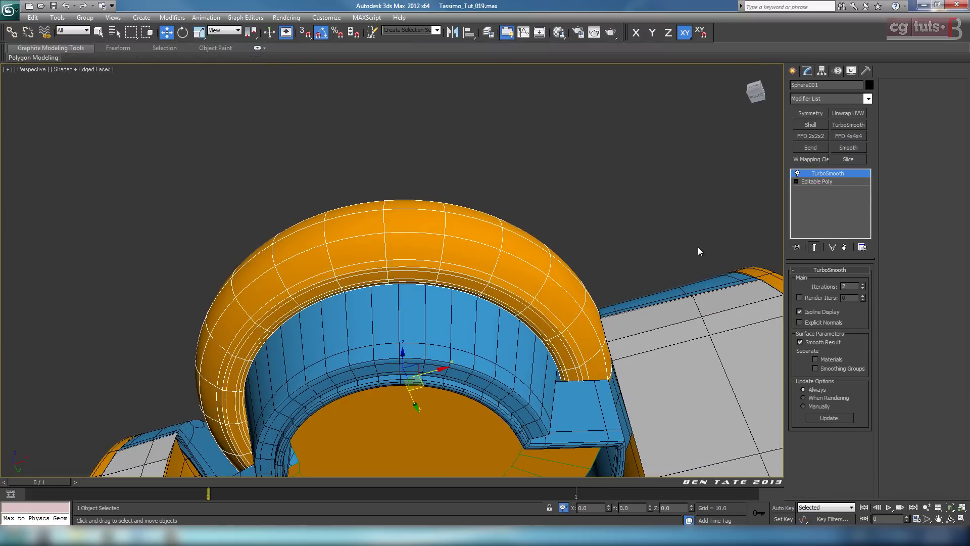
key(F4)
middle_drag(630, 283, 627, 248)
alt+middle_drag(581, 299, 515, 349)
In the Right view, edit the orange ring's Editable Poly vertices and move its middle horizontal row up slightly
key(alt+w)
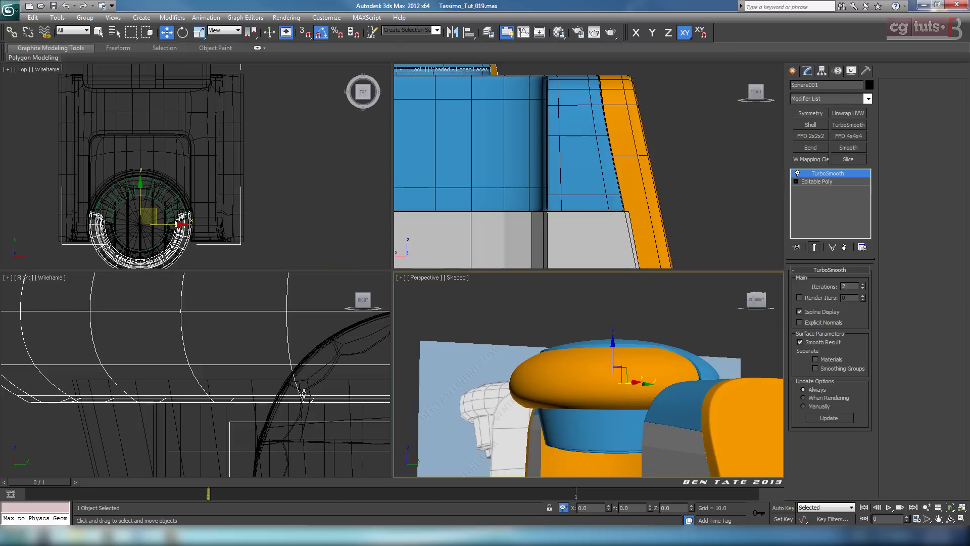
middle_click(303, 394)
key(alt+w)
scroll(346, 379, down, 4)
middle_drag(455, 333, 477, 338)
scroll(480, 398, up, 1)
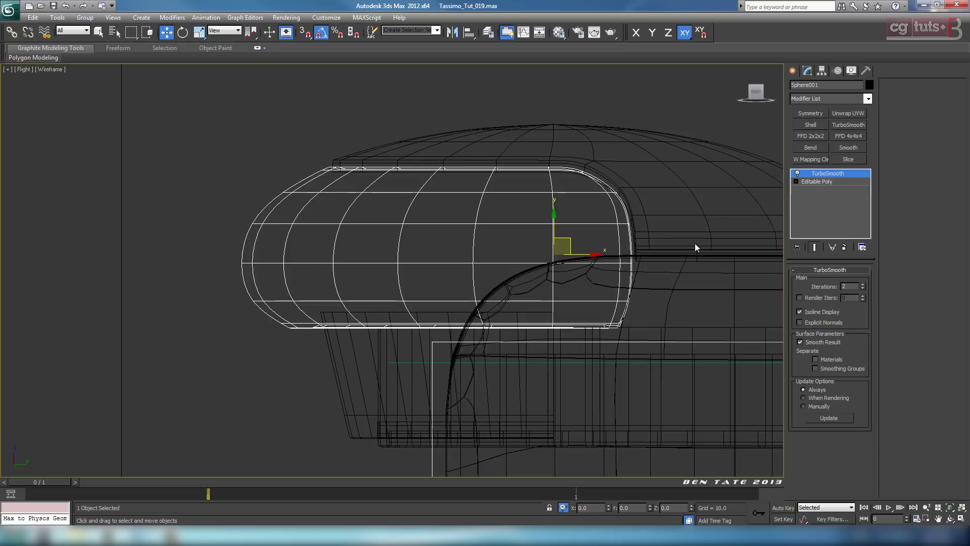
click(810, 181)
mouse_move(665, 266)
middle_down()
mouse_move(661, 298)
mouse_move(663, 286)
middle_up()
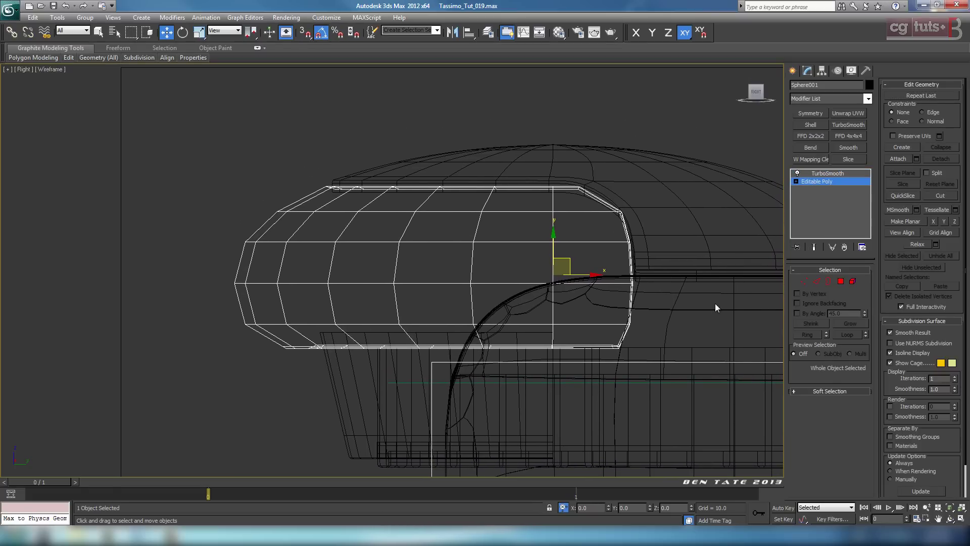
middle_drag(715, 308, 714, 302)
click(803, 281)
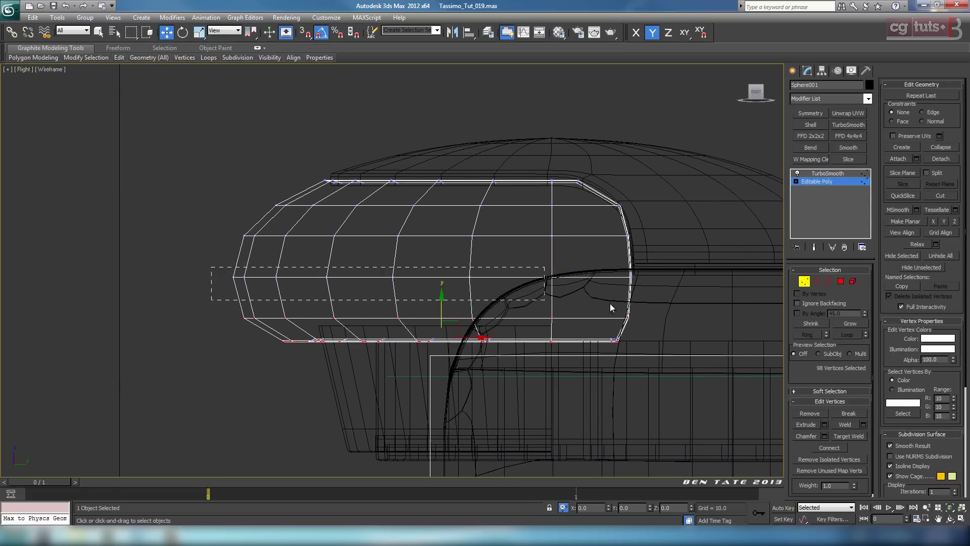
drag(698, 296, 698, 296)
drag(451, 247, 455, 244)
Raise the vertex row just above the ring's middle a little, leave vertex editing and return to the TurboSmooth level
middle_drag(448, 248, 453, 266)
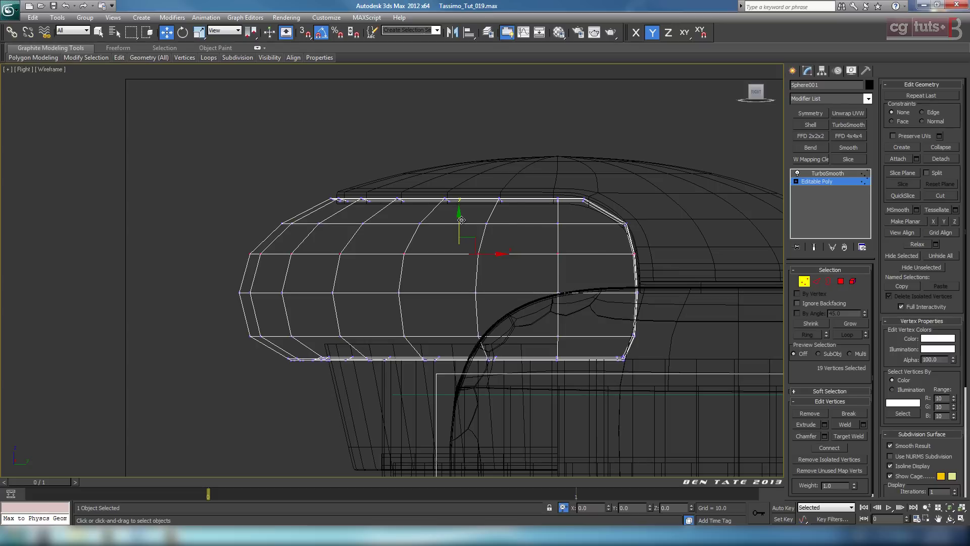
drag(462, 220, 464, 219)
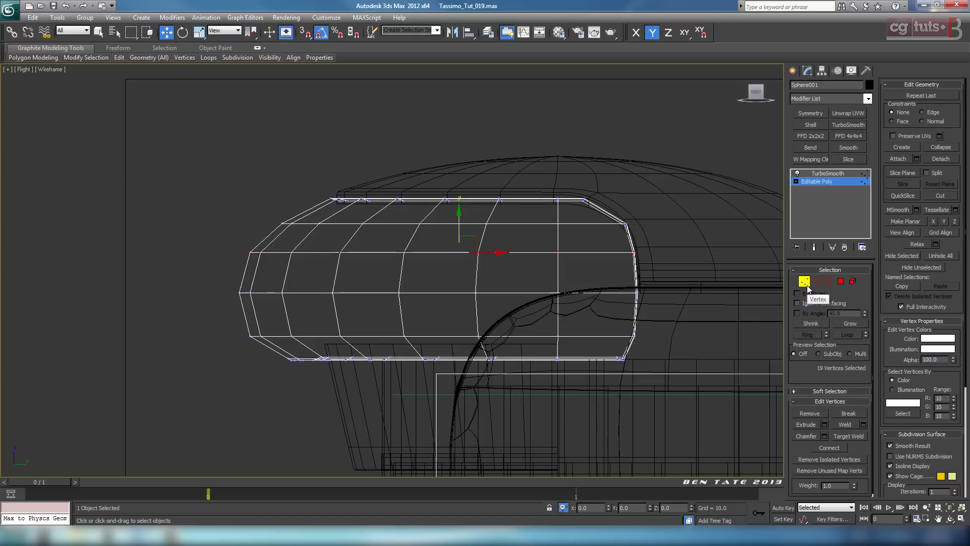
middle_drag(678, 279, 677, 240)
click(820, 224)
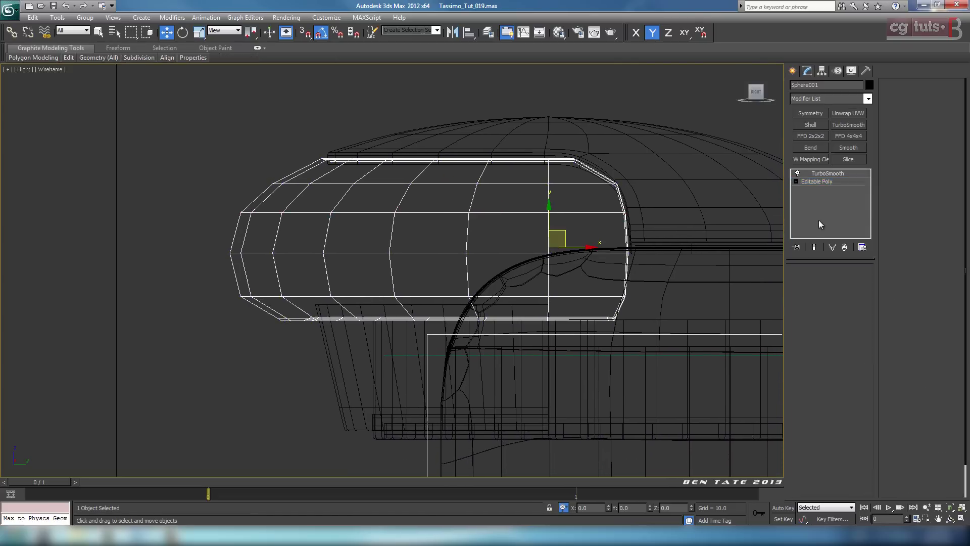
click(827, 174)
Examine the smoothed orange ring in the Perspective view from the front, against the machine body and reference images
middle_drag(635, 278, 706, 340)
key(alt+w)
right_click(677, 348)
key(alt+w)
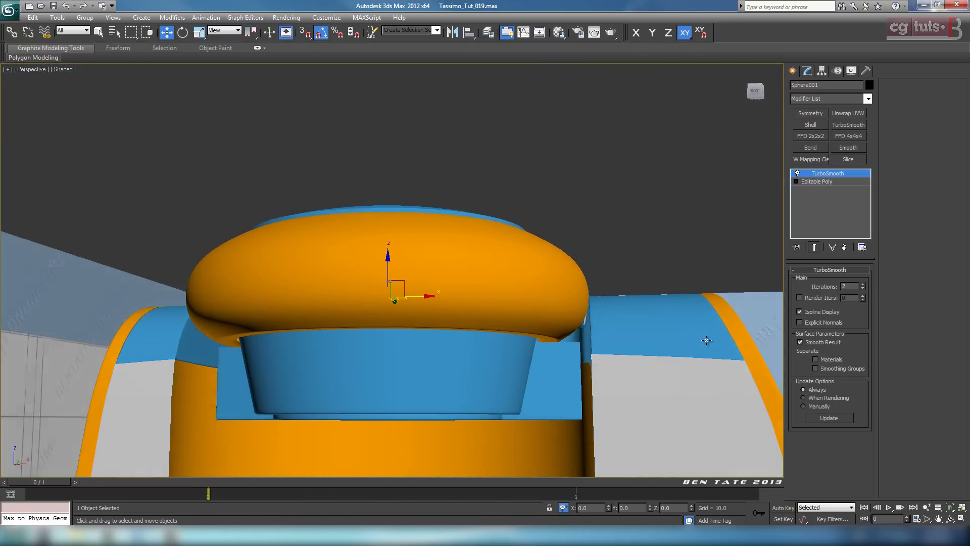
scroll(706, 340, down, 10)
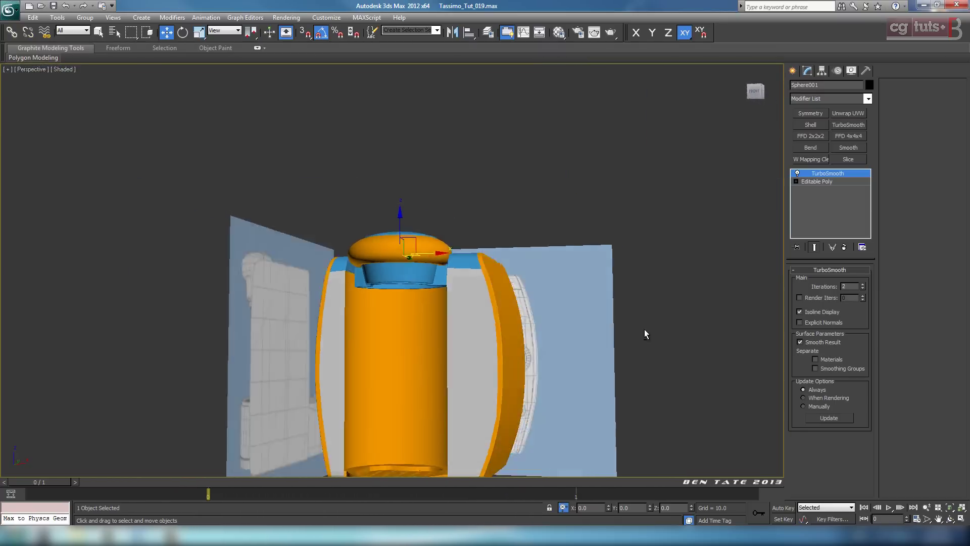
alt+middle_drag(645, 329, 667, 329)
scroll(612, 292, up, 5)
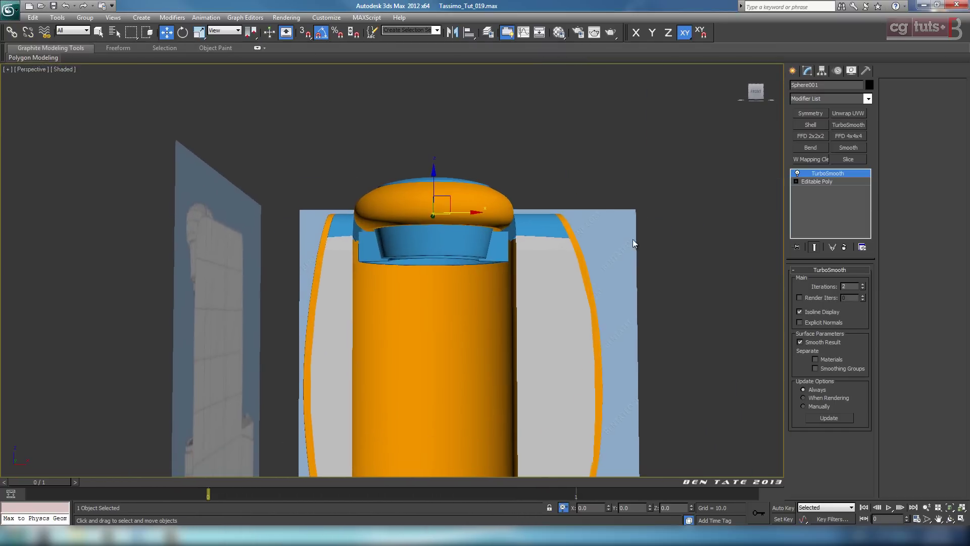
scroll(634, 244, up, 2)
scroll(617, 253, up, 1)
Select the tapered blue collar under the orange ring, turn on edged faces and frame the collar in the maximised Right view
click(447, 270)
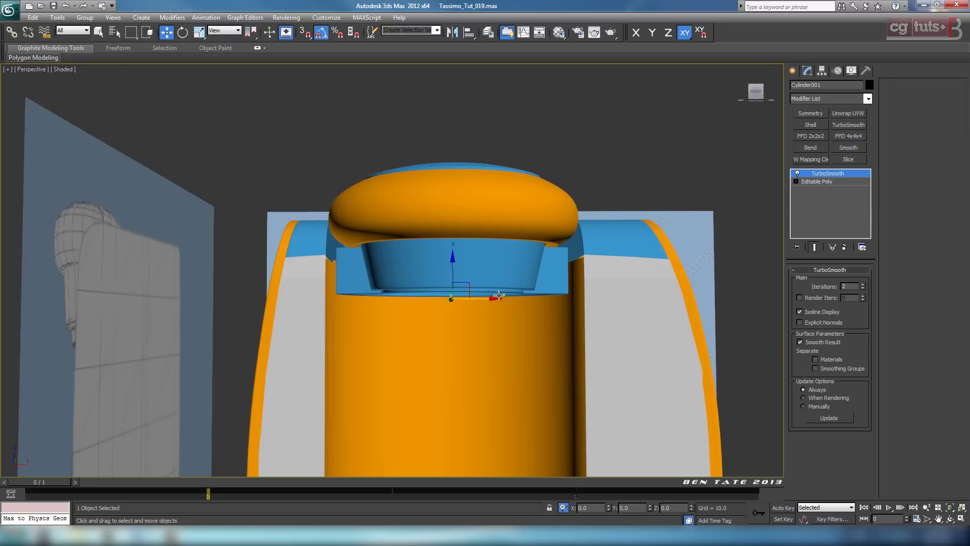
key(F4)
mouse_move(446, 270)
alt+middle_down()
mouse_move(454, 318)
mouse_move(433, 331)
mouse_move(511, 320)
alt+middle_up()
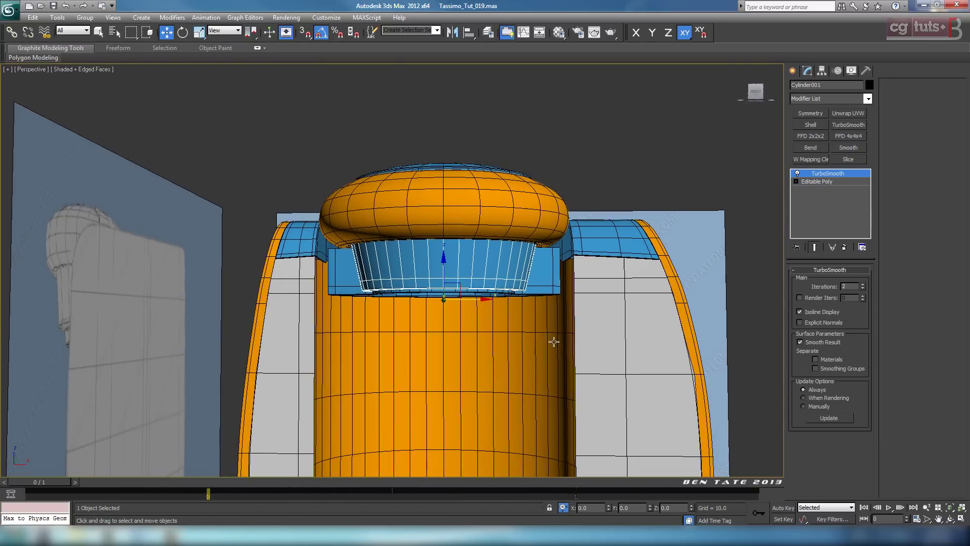
key(alt+w)
middle_drag(326, 375, 317, 339)
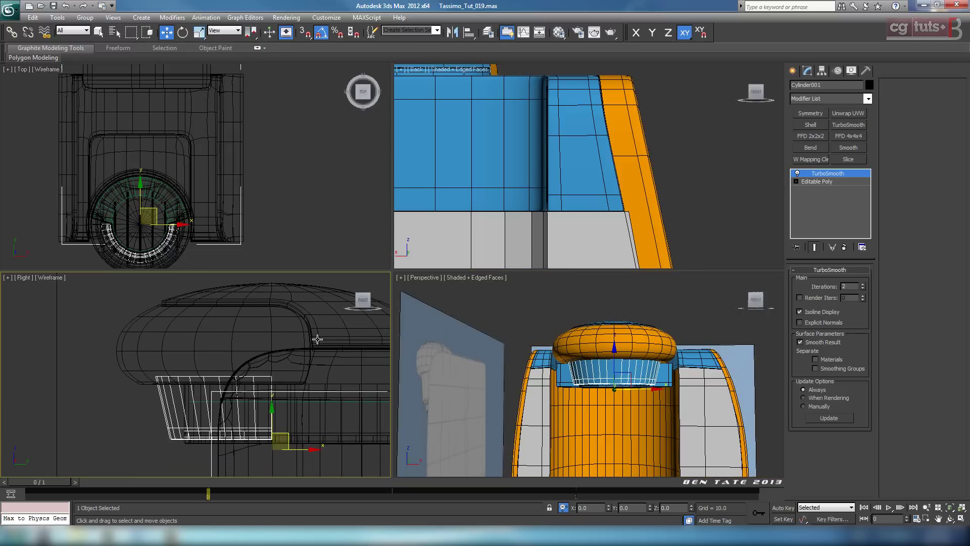
middle_drag(326, 414, 304, 393)
key(alt+w)
middle_drag(485, 344, 444, 346)
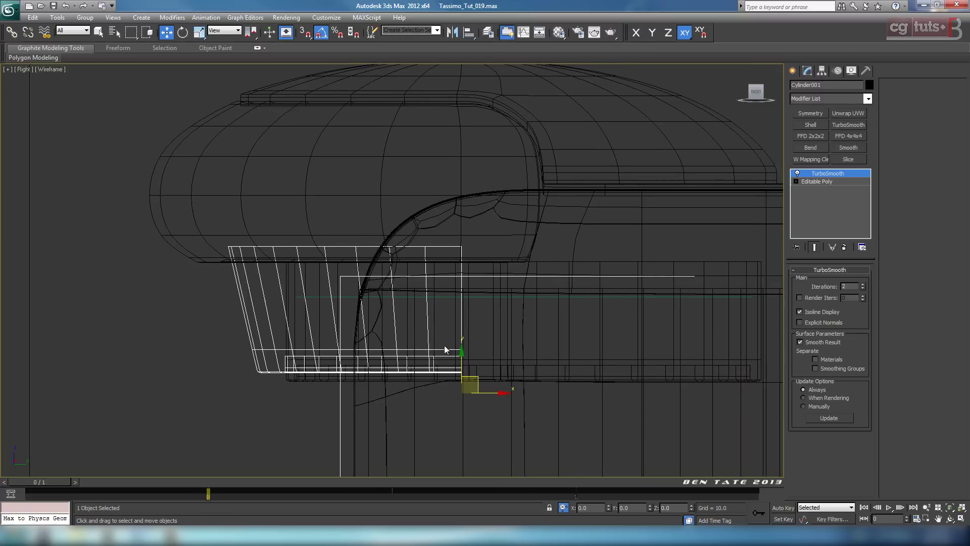
On the collar's Editable Poly level, select all vertices around its bottom rim and move them straight down below the neighbouring blue part
click(823, 182)
middle_drag(672, 302, 666, 253)
middle_drag(735, 301, 730, 288)
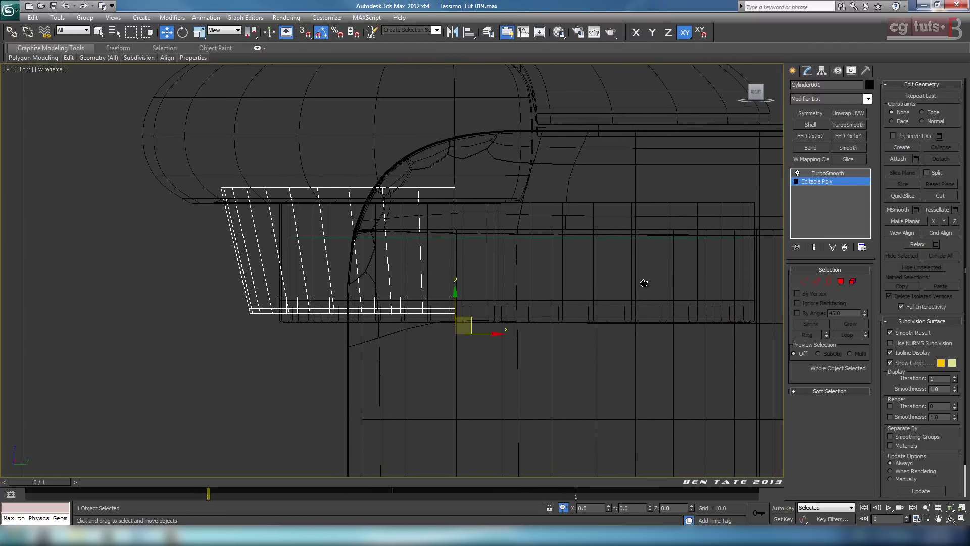
click(801, 283)
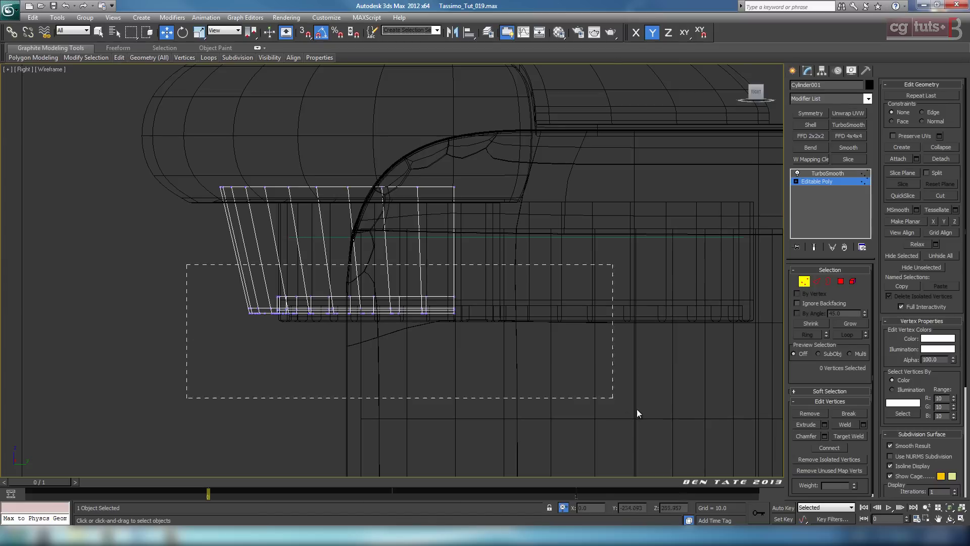
middle_drag(495, 324, 491, 295)
scroll(500, 333, up, 2)
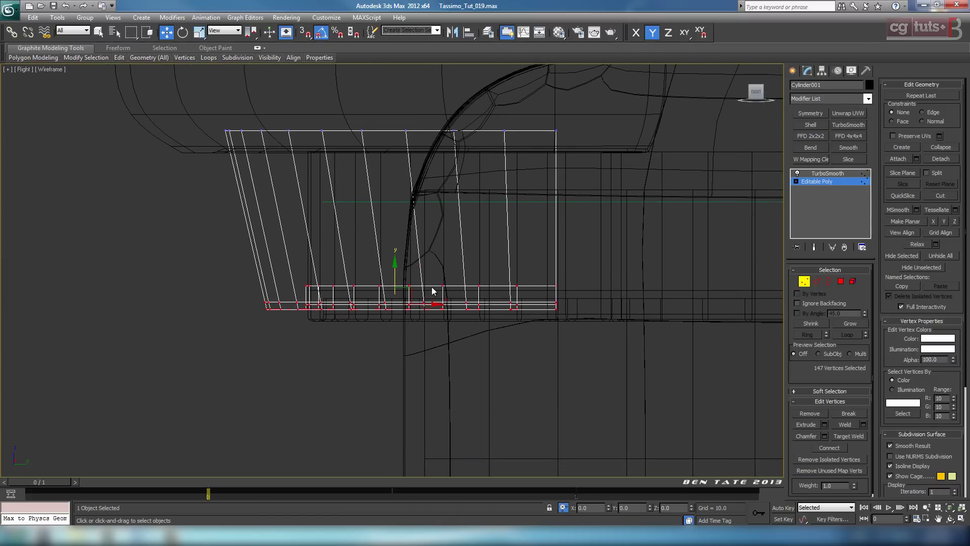
drag(396, 273, 404, 310)
scroll(493, 325, down, 6)
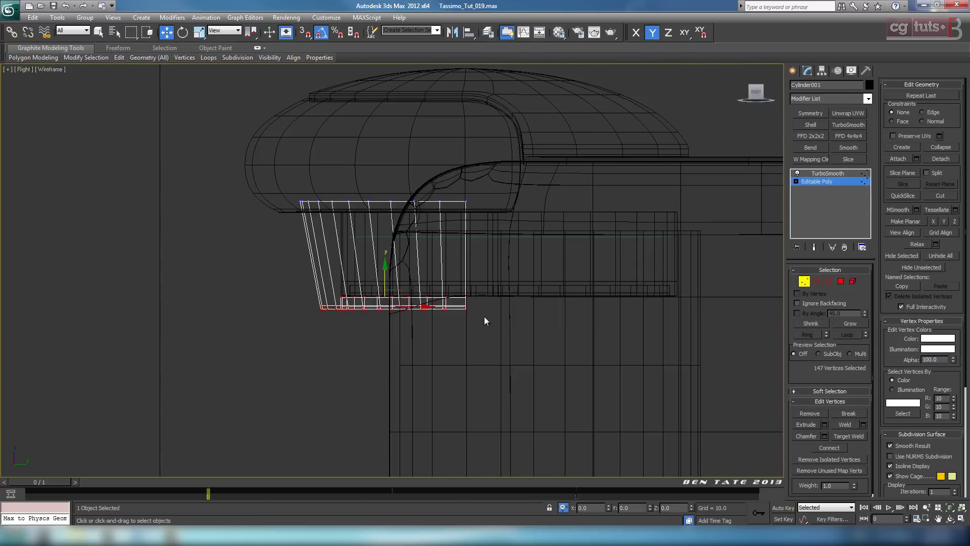
mouse_move(490, 320)
middle_down()
mouse_move(487, 266)
mouse_move(484, 332)
middle_up()
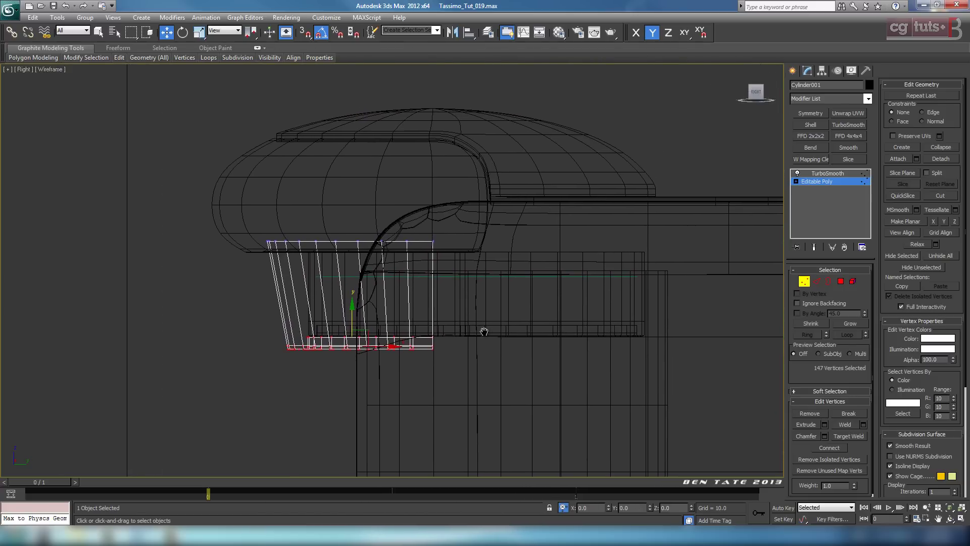
Change the Back view to the Front view and frame the blue collar against the front reference image
key(alt+w)
right_click(711, 385)
key(alt+w)
alt+middle_drag(631, 354, 596, 343)
key(alt+w)
right_click(680, 202)
key(alt+w)
scroll(536, 256, down, 4)
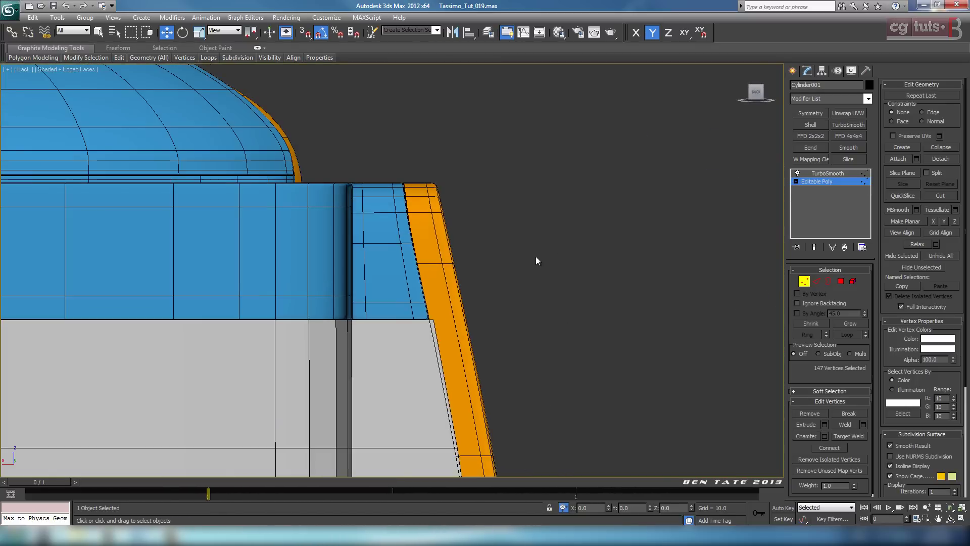
scroll(546, 246, down, 5)
key(f)
scroll(510, 245, up, 5)
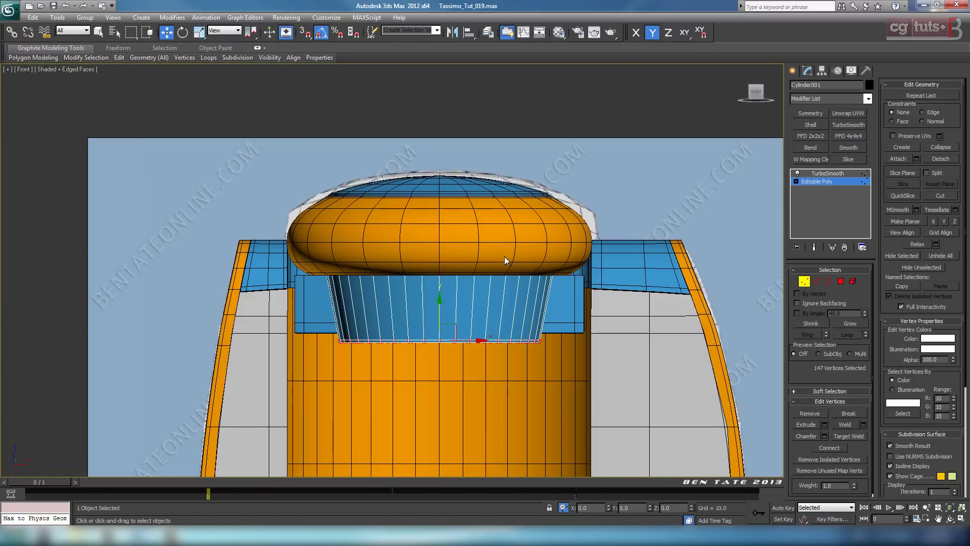
middle_drag(504, 256, 495, 207)
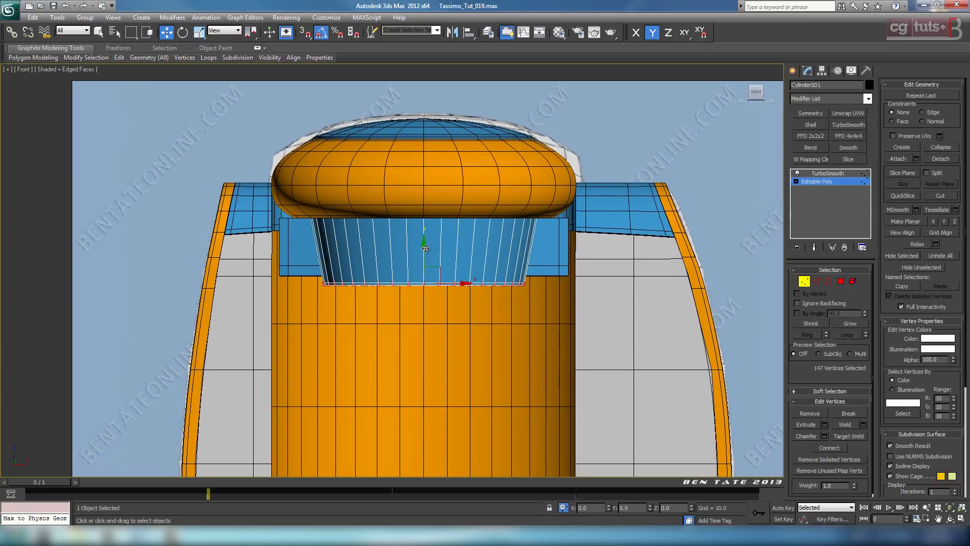
Lower the collar's selected bottom vertices a little further in the Front view and scale them up slightly
drag(425, 248, 426, 250)
drag(425, 252, 427, 252)
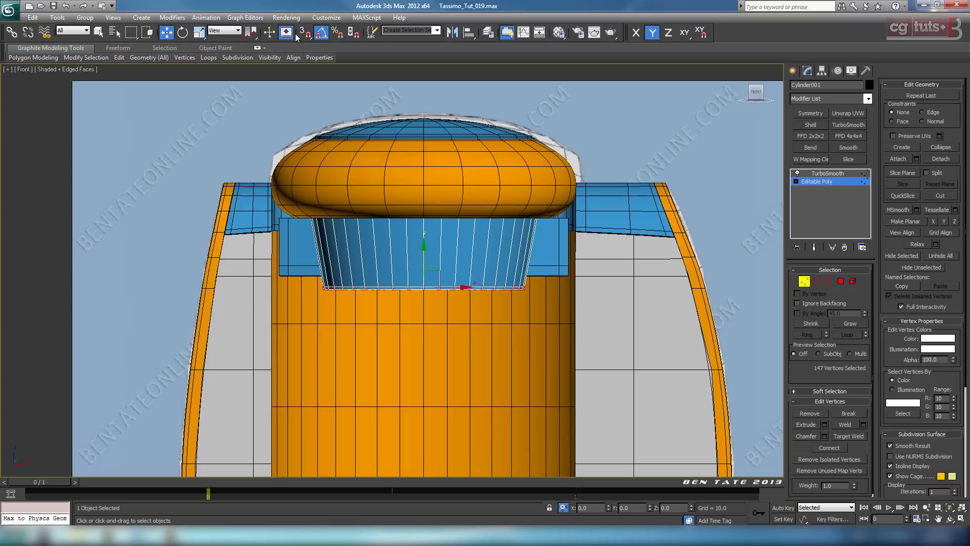
click(199, 32)
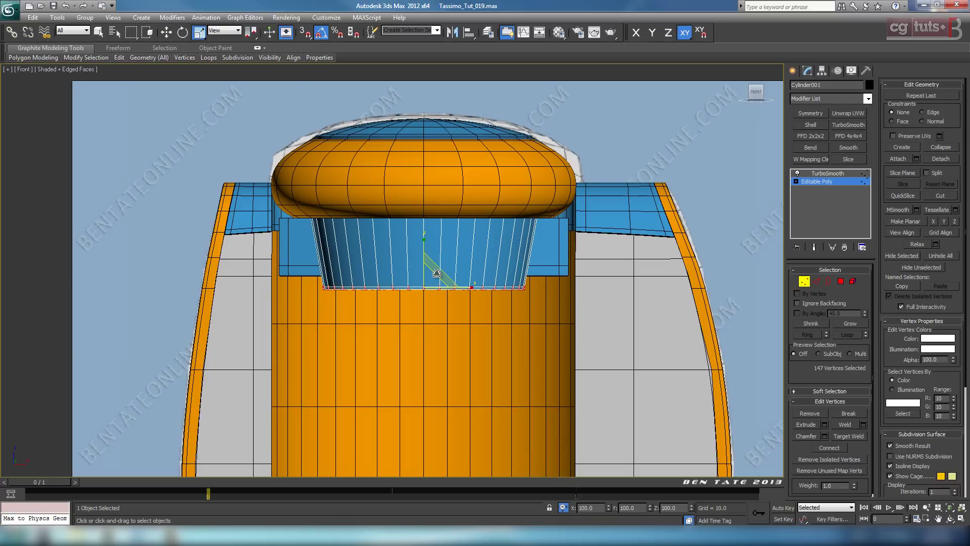
scroll(431, 326, up, 3)
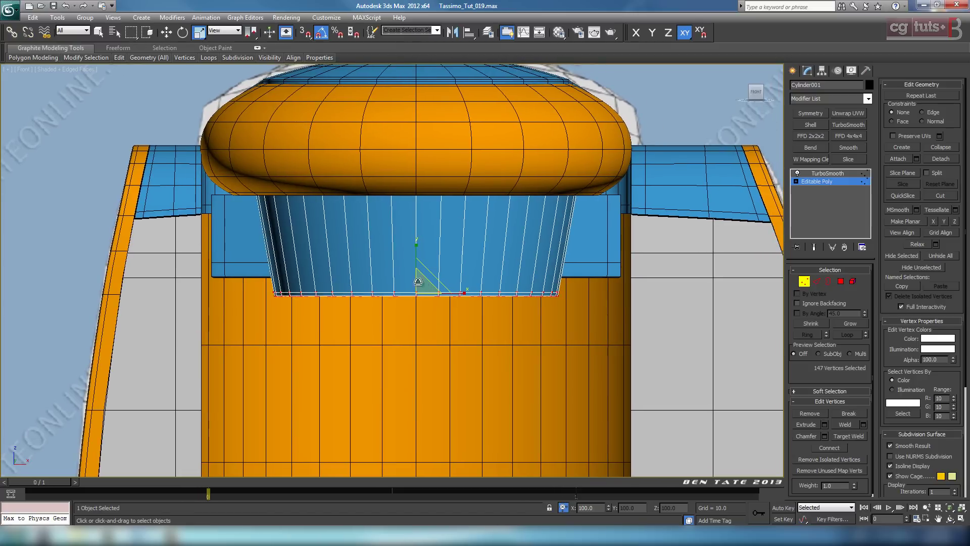
drag(423, 284, 425, 283)
Show the collar's underside in the Perspective view, leave vertex editing and return to its TurboSmooth level
key(alt+w)
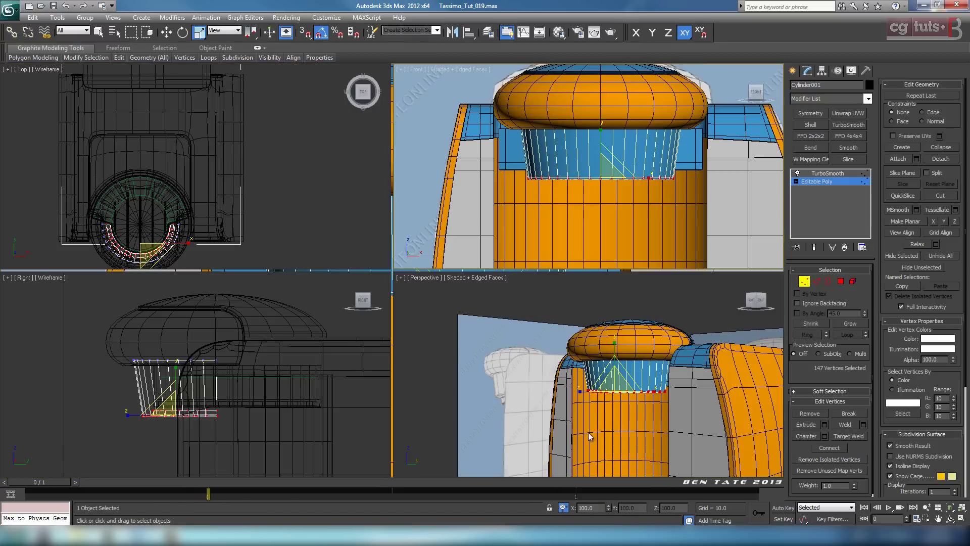
right_click(588, 432)
key(alt+w)
alt+middle_drag(589, 410, 574, 355)
scroll(553, 318, up, 4)
alt+middle_drag(553, 317, 669, 269)
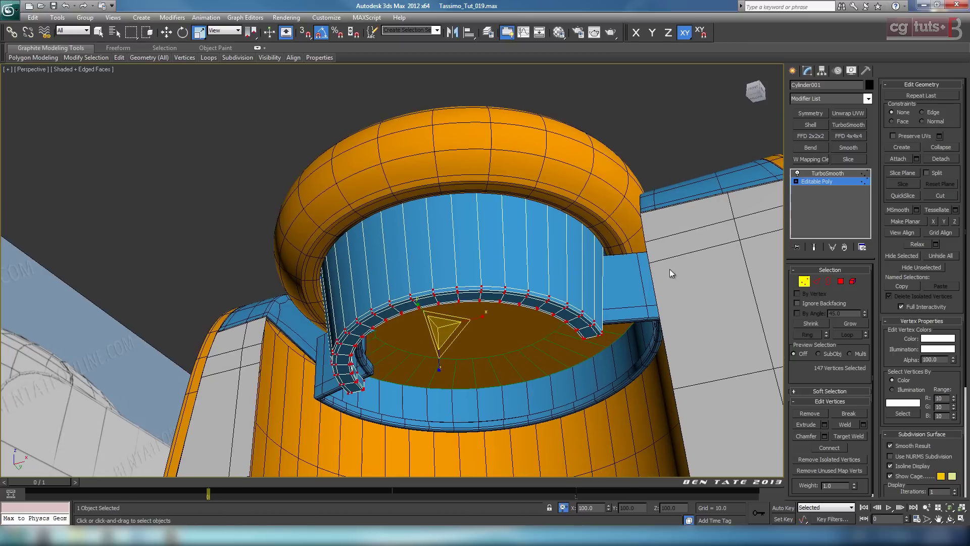
click(806, 281)
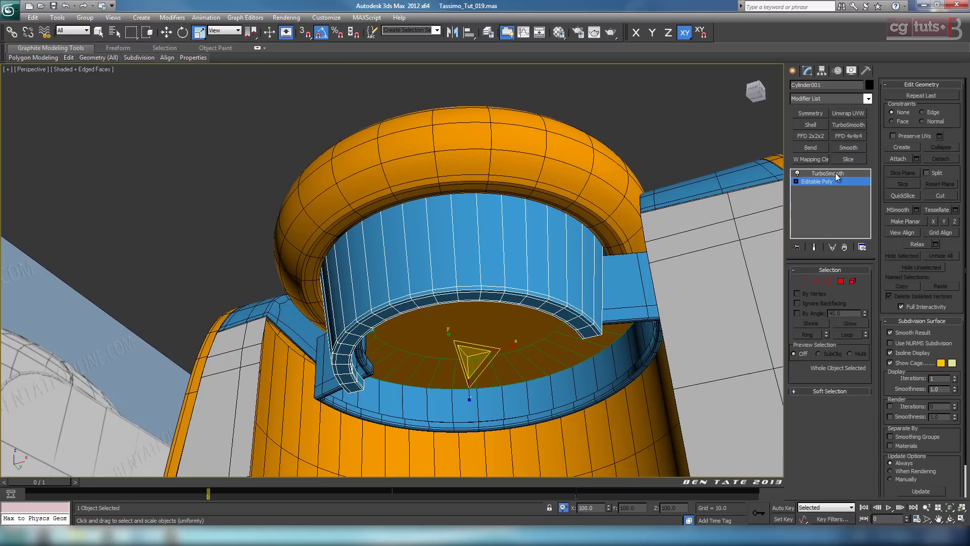
click(809, 175)
middle_drag(685, 236, 642, 161)
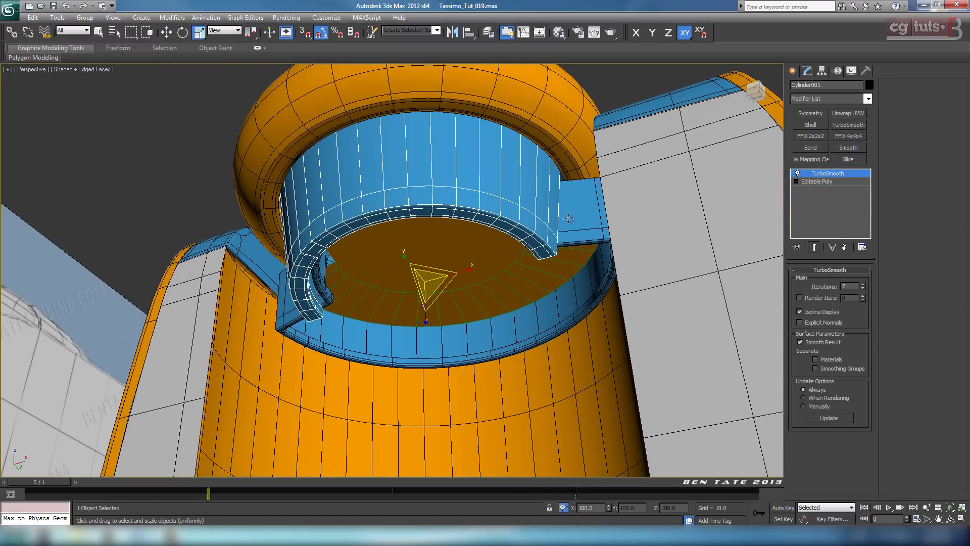
Select the blue ring part behind the collar and, in the Right view, move it down to just below the collar's bottom rim
click(568, 218)
alt+middle_drag(568, 218, 479, 317)
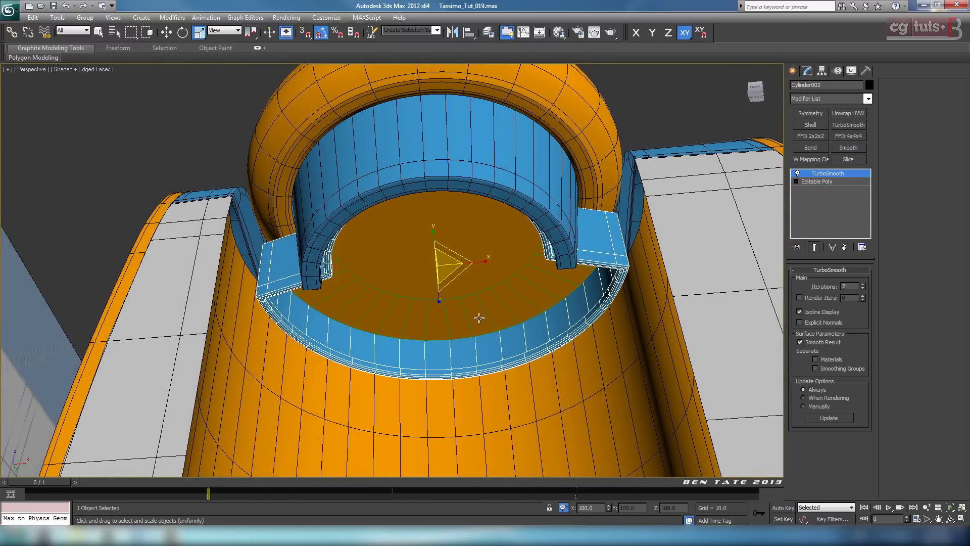
key(alt+w)
right_click(283, 354)
key(alt+w)
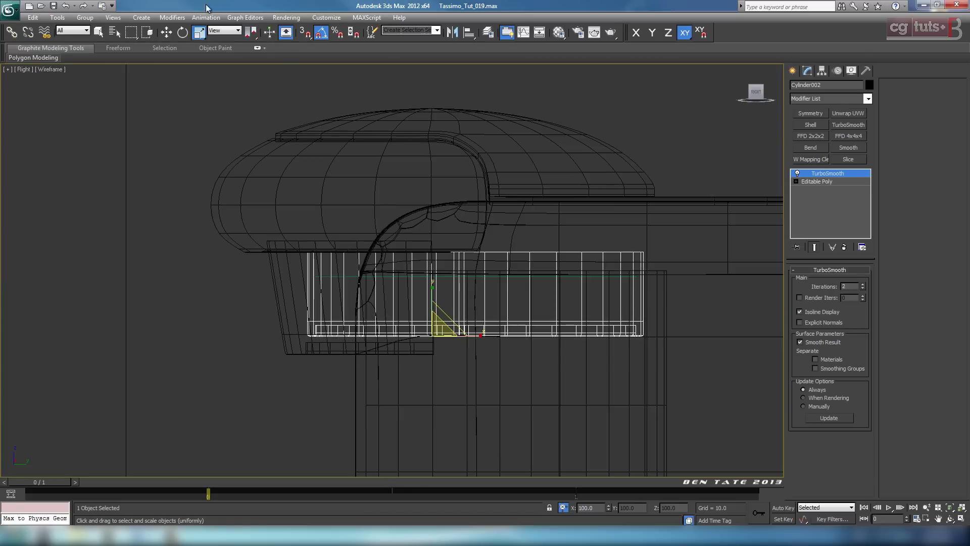
click(169, 32)
scroll(389, 151, up, 3)
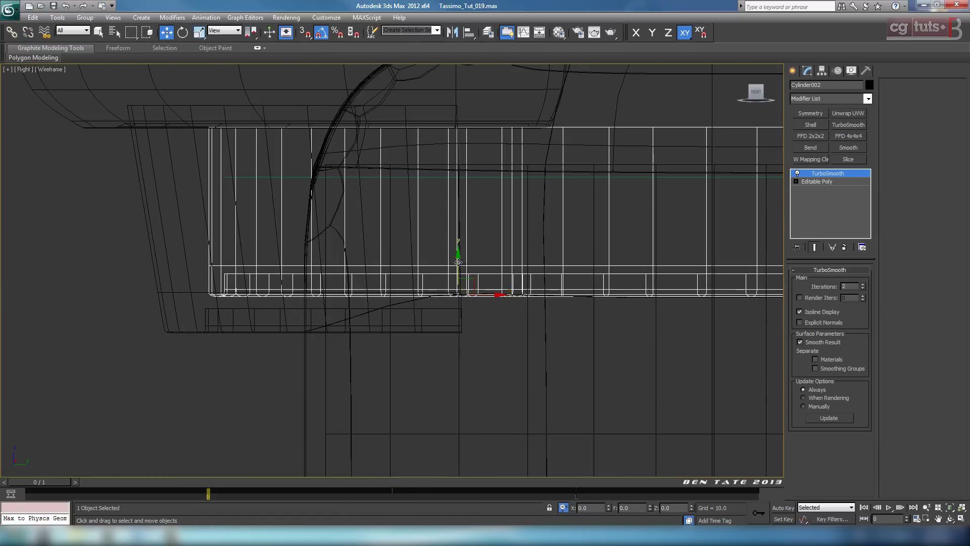
drag(458, 262, 469, 313)
In the Perspective view, raise the blue ring part very slightly along Z and display the model without edged faces
key(alt+w)
right_click(577, 403)
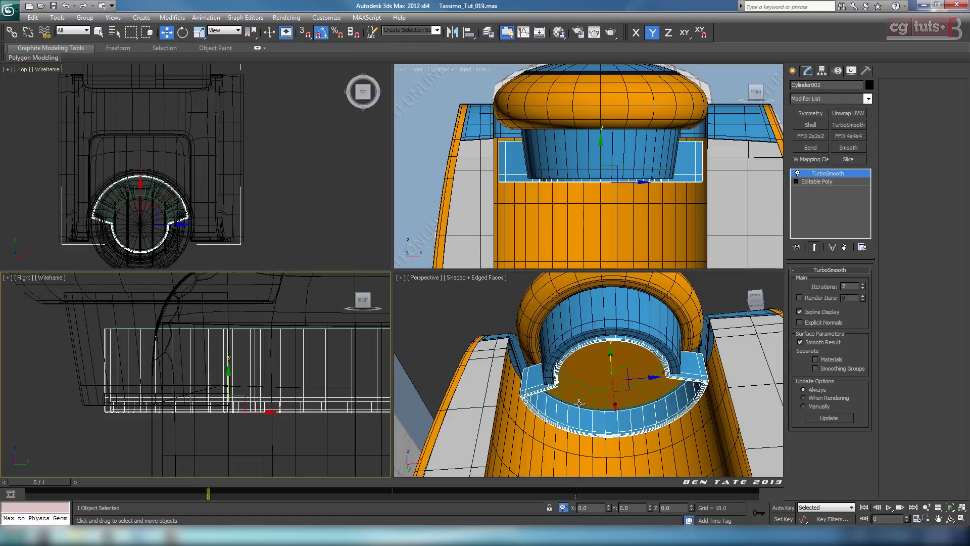
key(alt+w)
mouse_move(544, 359)
alt+middle_down()
mouse_move(575, 377)
mouse_move(554, 361)
alt+middle_up()
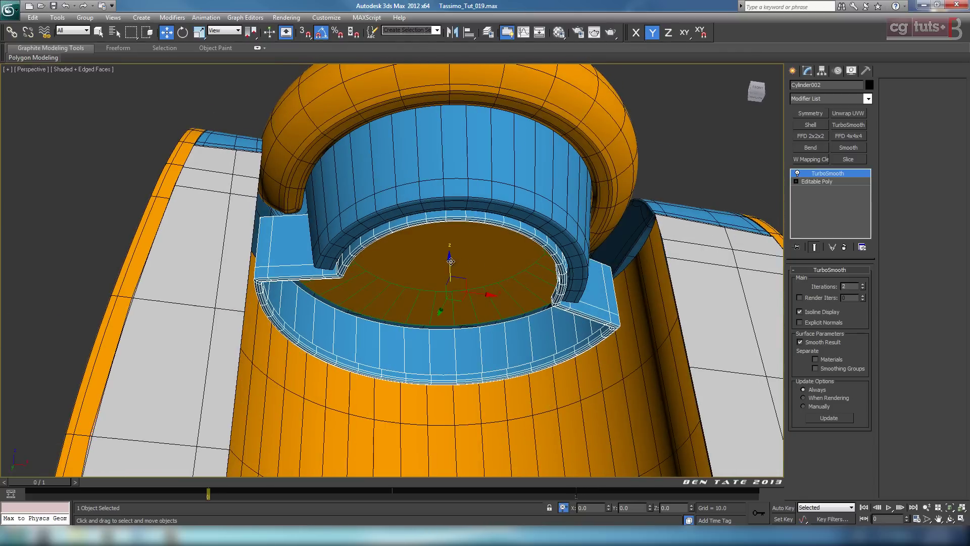
drag(451, 261, 453, 259)
key(F4)
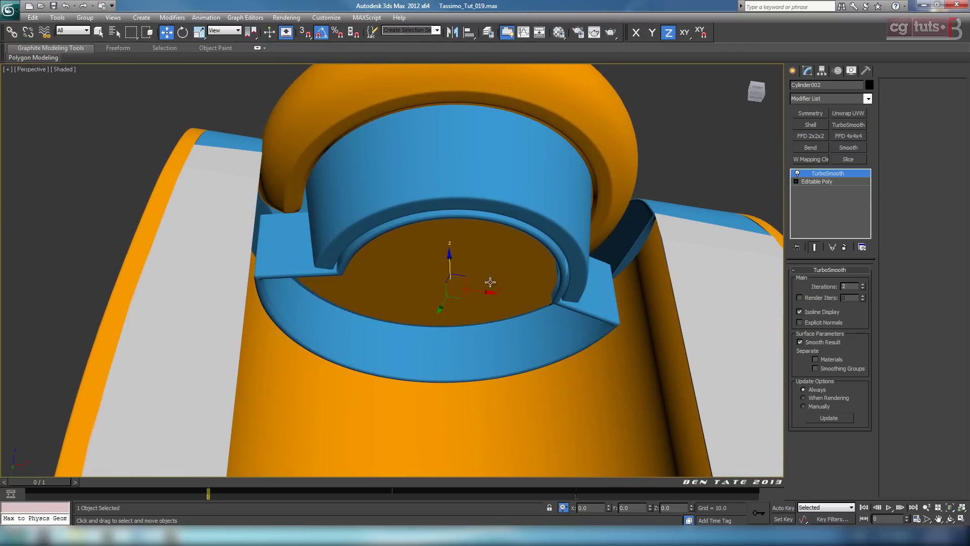
In the Right view, lower the top row of vertices of the blue ring part slightly and leave vertex editing
alt+middle_drag(527, 283, 490, 325)
key(alt+w)
middle_click(225, 347)
key(alt+w)
scroll(271, 343, down, 2)
middle_drag(517, 271, 504, 282)
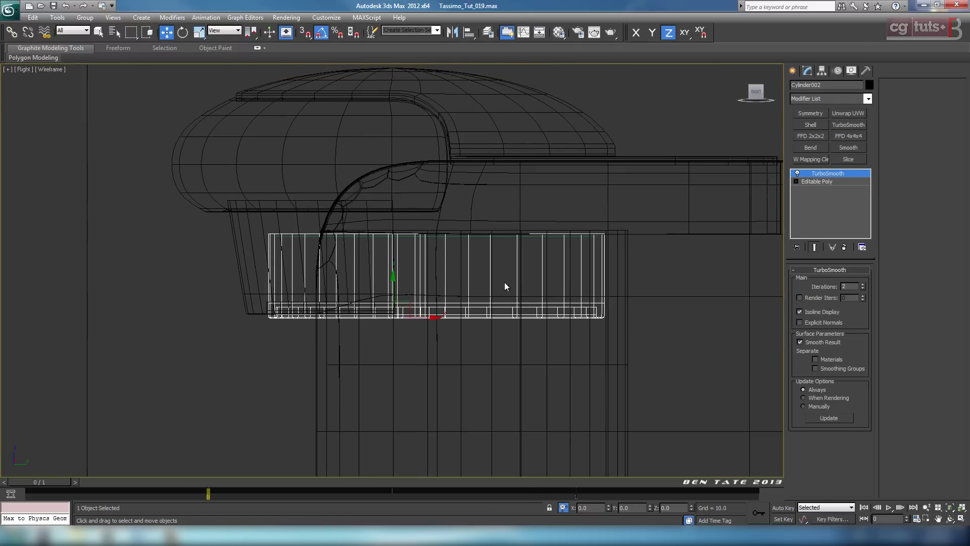
scroll(504, 281, up, 1)
click(829, 181)
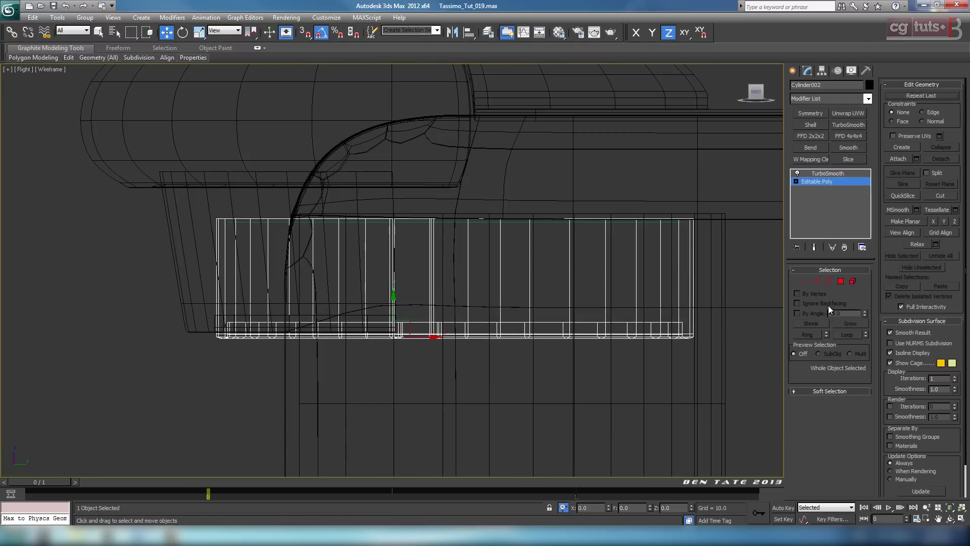
click(804, 282)
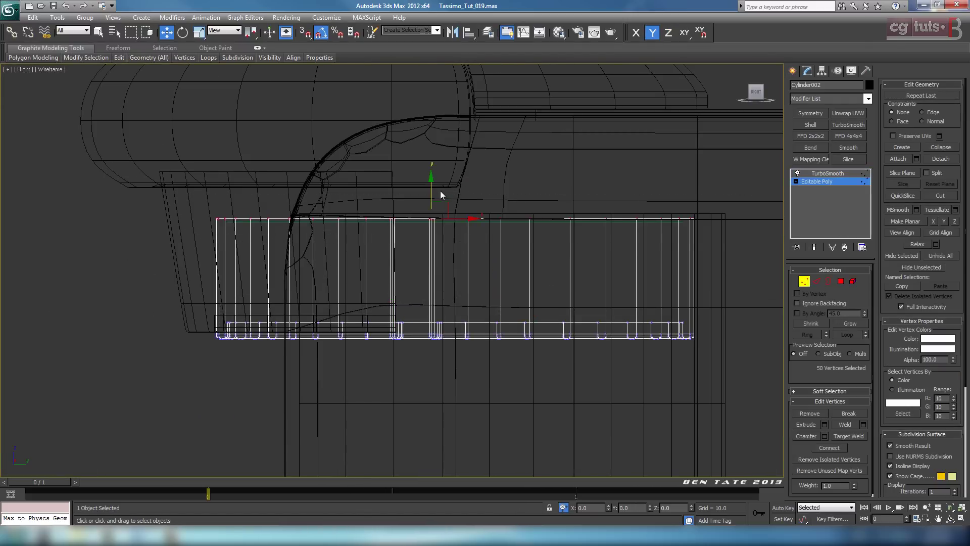
drag(439, 195, 436, 213)
click(805, 279)
Display the Perspective view with edged faces and end the isolation of the blue top cover so the whole machine shows
key(alt+w)
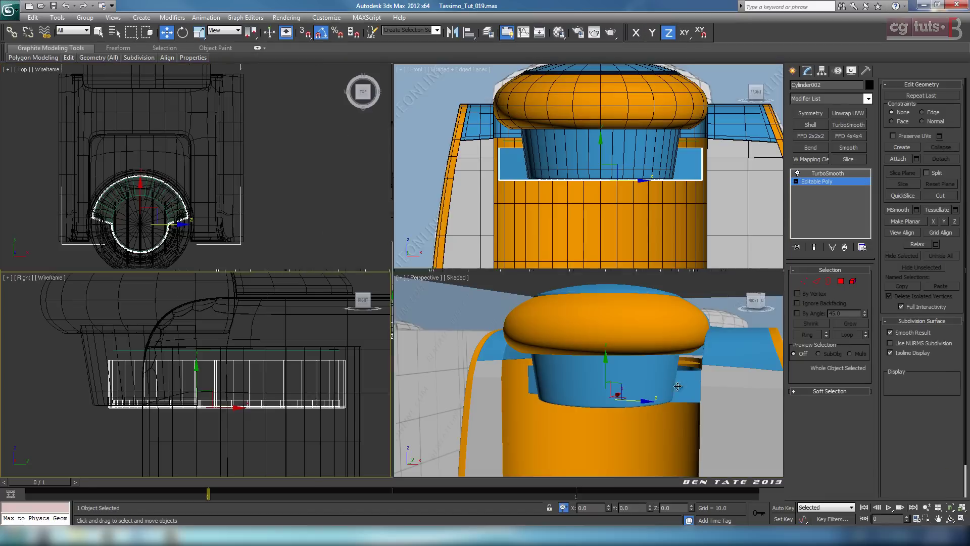
right_click(668, 349)
key(alt+w)
mouse_move(642, 319)
alt+middle_down()
mouse_move(656, 319)
mouse_move(668, 270)
mouse_move(692, 315)
mouse_move(631, 305)
mouse_move(637, 330)
alt+middle_up()
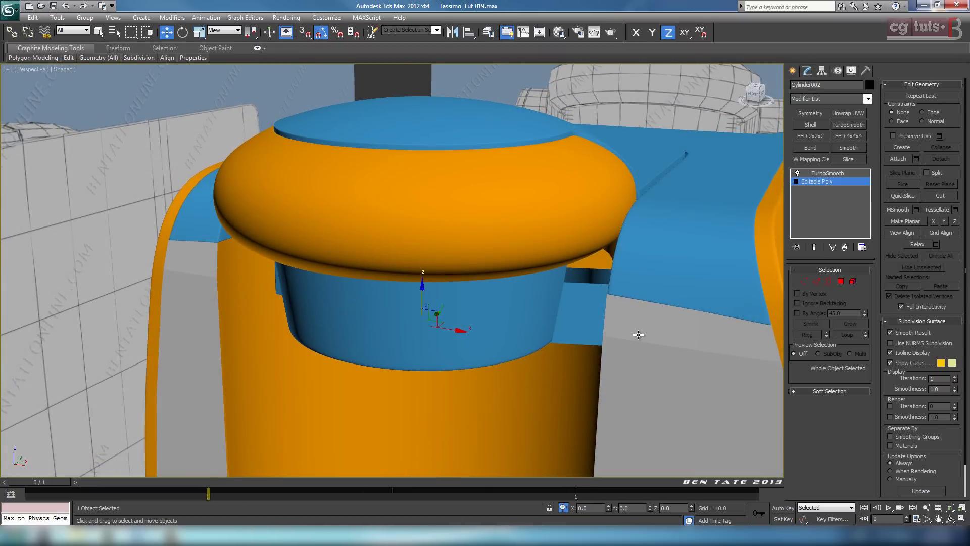
key(F4)
scroll(639, 335, up, 8)
scroll(566, 278, down, 6)
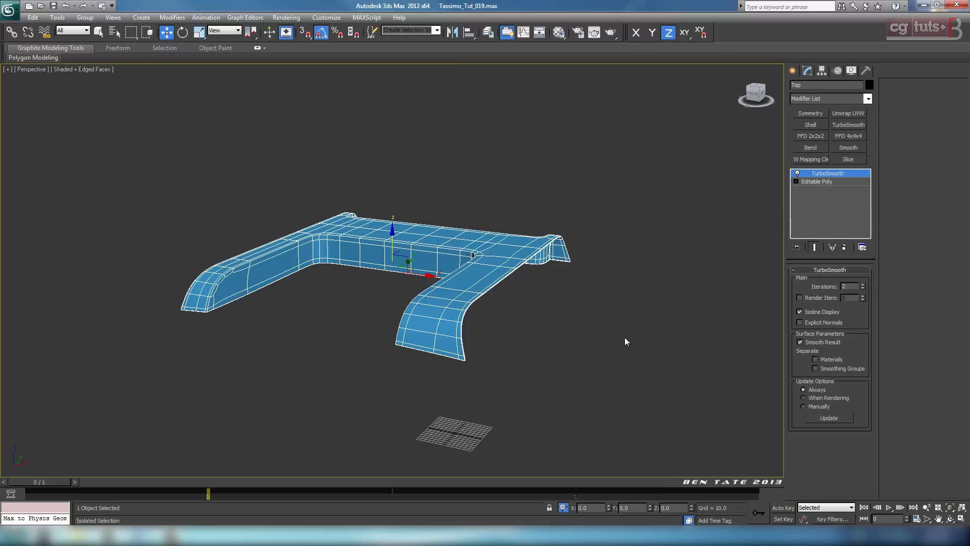
key(alt+q)
alt+middle_drag(543, 289, 569, 282)
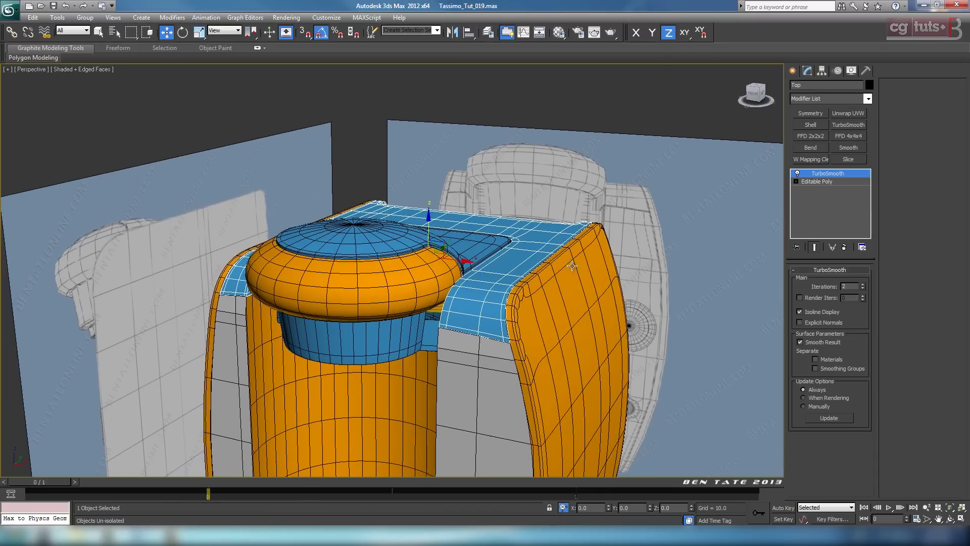
Isolate the blue ring part behind the collar and view its open top from above
click(432, 336)
key(alt+q)
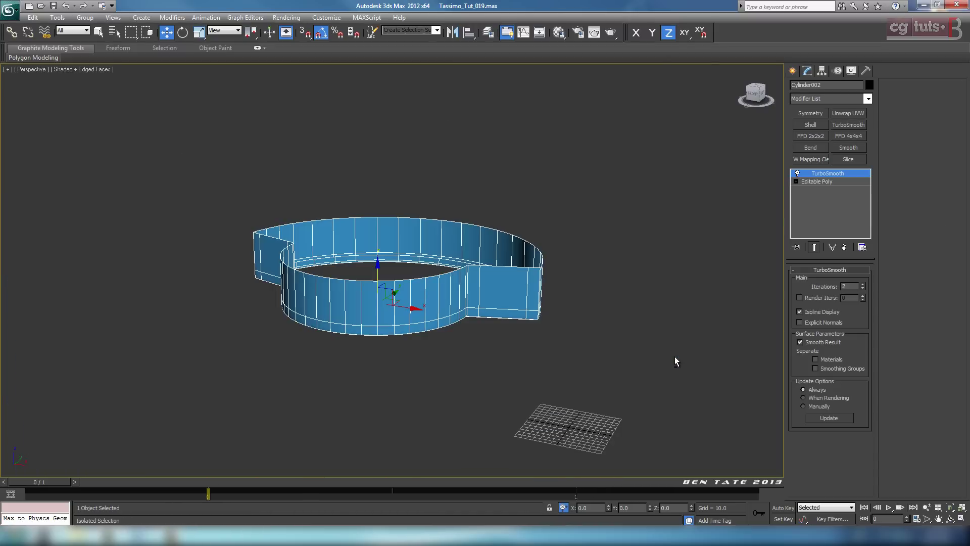
alt+middle_drag(675, 356, 585, 265)
scroll(584, 252, up, 3)
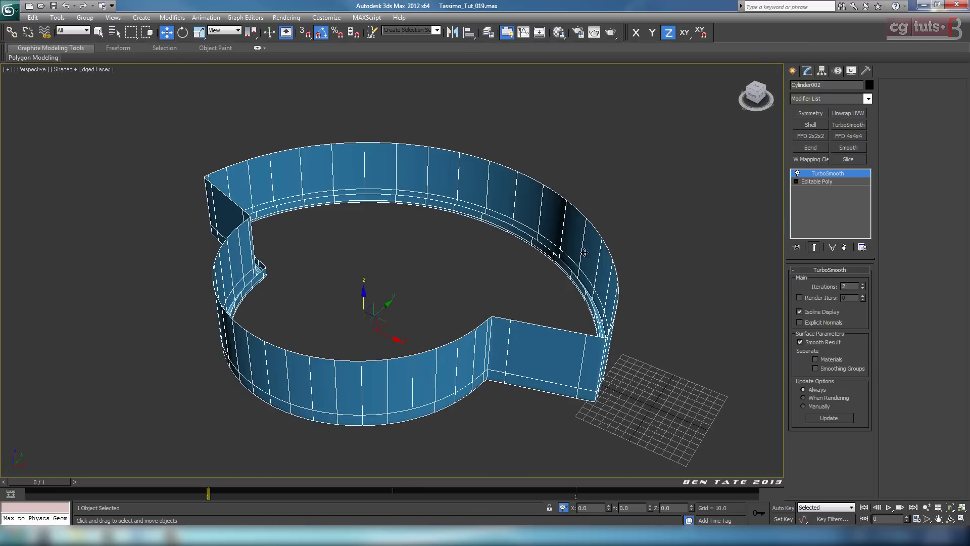
alt+middle_drag(560, 217, 512, 249)
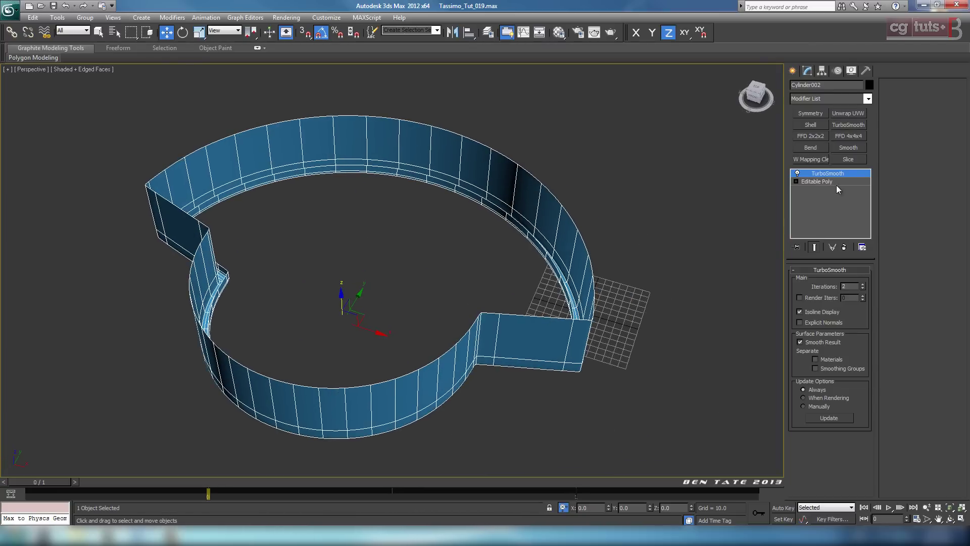
Cap the open border along the top of the isolated blue ring part's base mesh
click(824, 181)
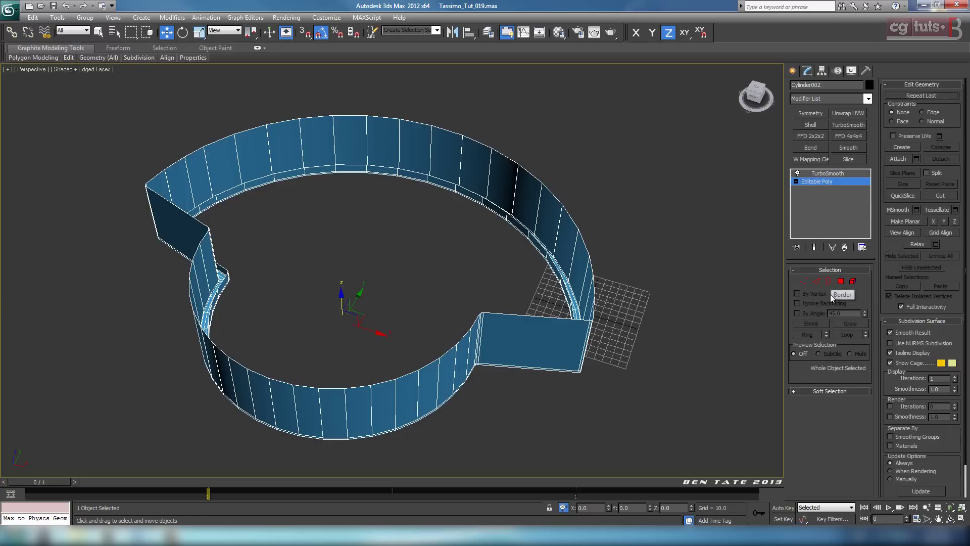
click(828, 281)
click(591, 265)
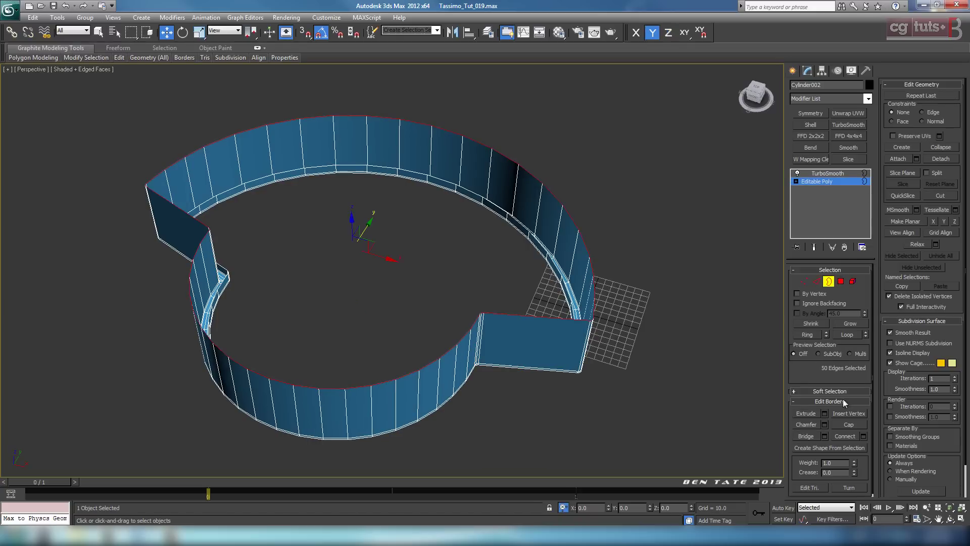
click(848, 425)
scroll(598, 272, up, 3)
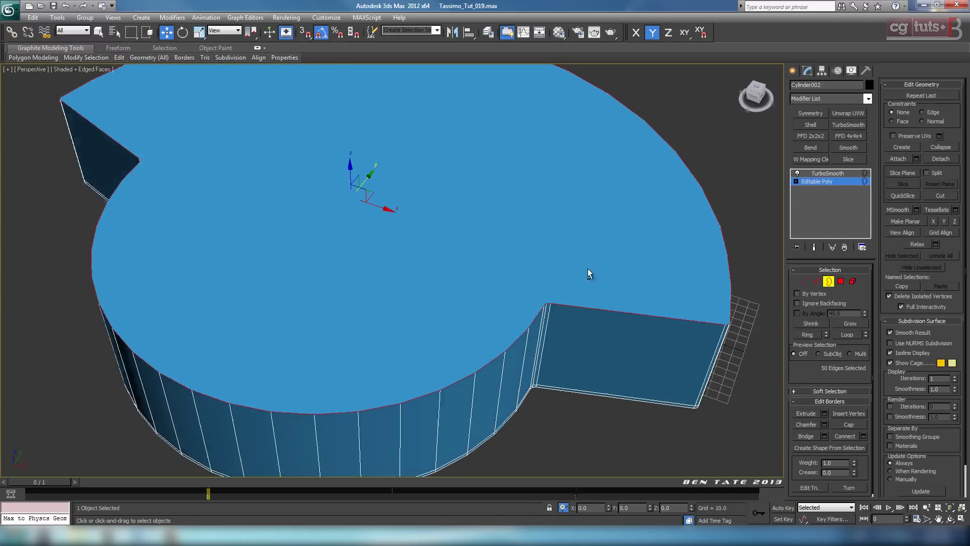
mouse_move(587, 268)
alt+middle_down()
mouse_move(543, 245)
mouse_move(520, 253)
mouse_move(545, 268)
mouse_move(585, 252)
alt+middle_up()
Inset the ring part's new top cap polygon by about 4.18
click(840, 282)
click(704, 283)
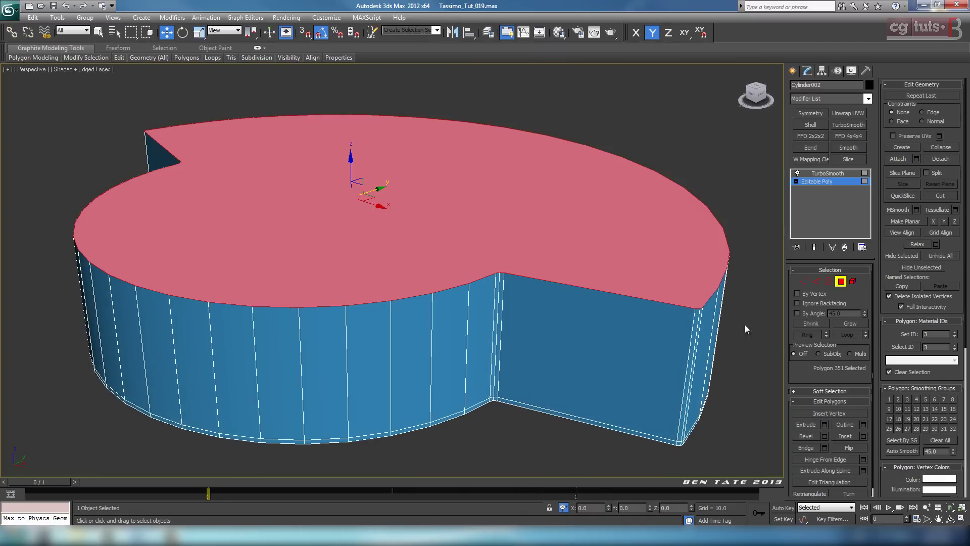
alt+middle_drag(696, 367, 697, 379)
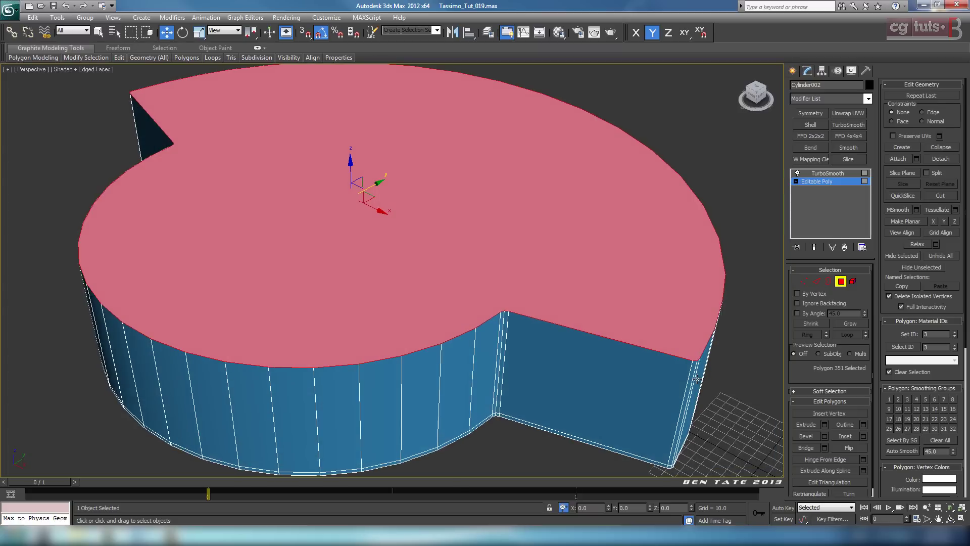
click(862, 435)
middle_drag(648, 357, 649, 371)
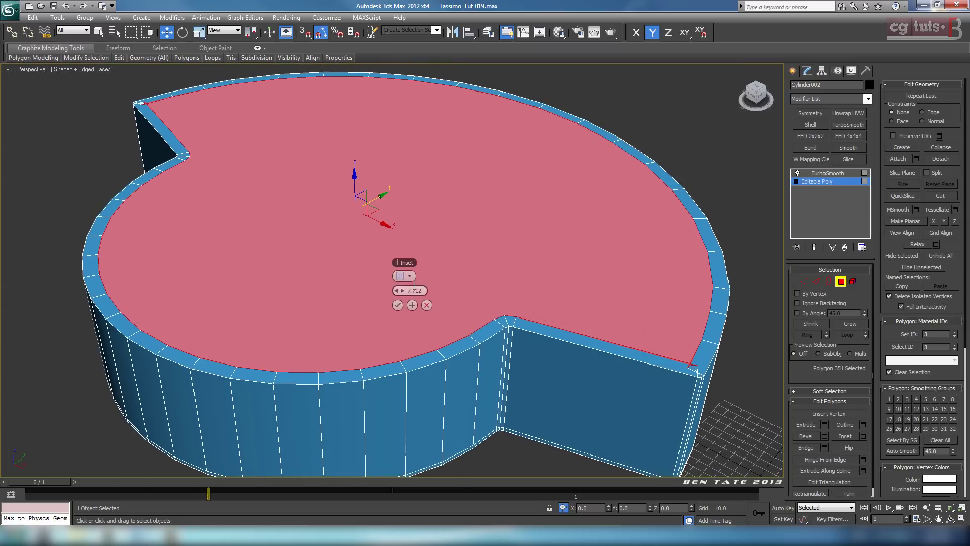
drag(401, 290, 387, 292)
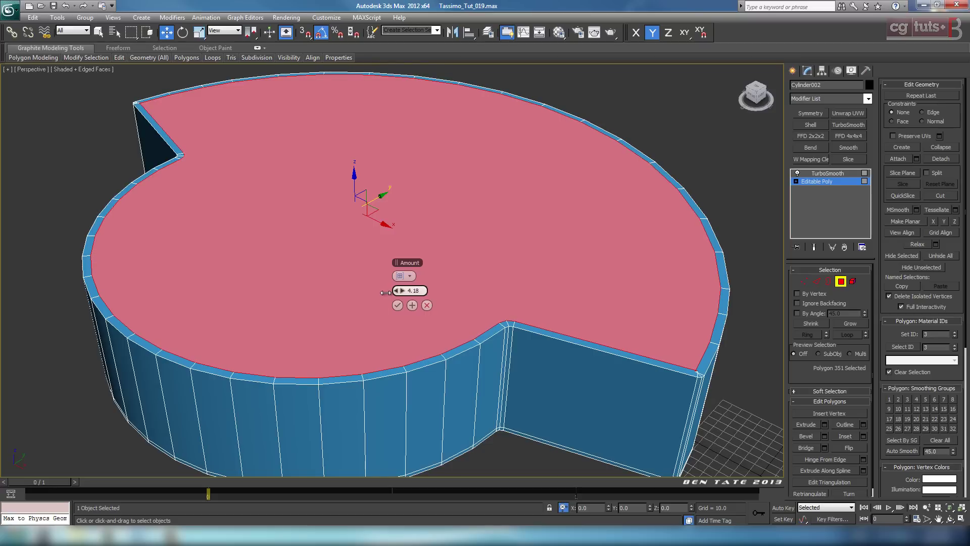
click(397, 305)
In a shaded Top view, rearrange the overlapping inset vertices at the ring part's right outer corner so their edges stop crossing
scroll(459, 324, up, 6)
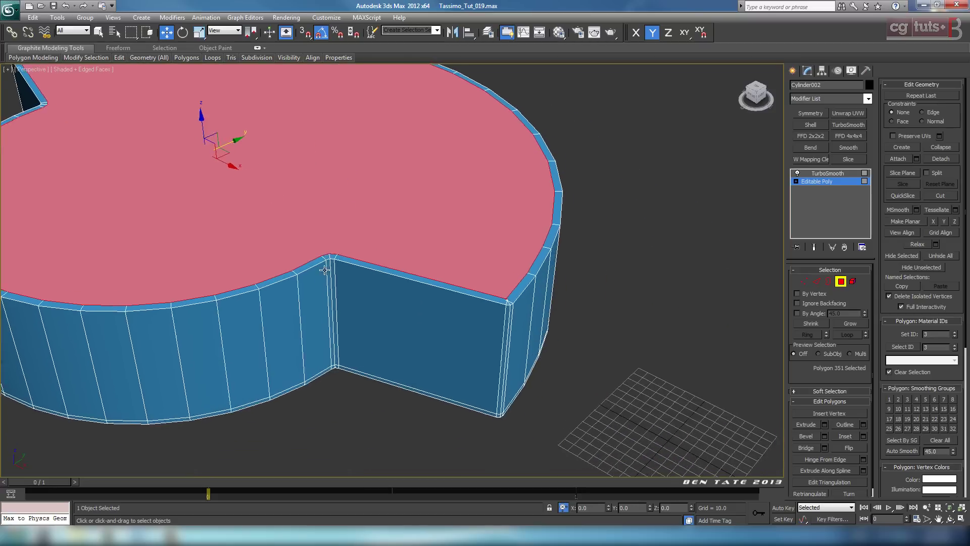
scroll(387, 307, down, 3)
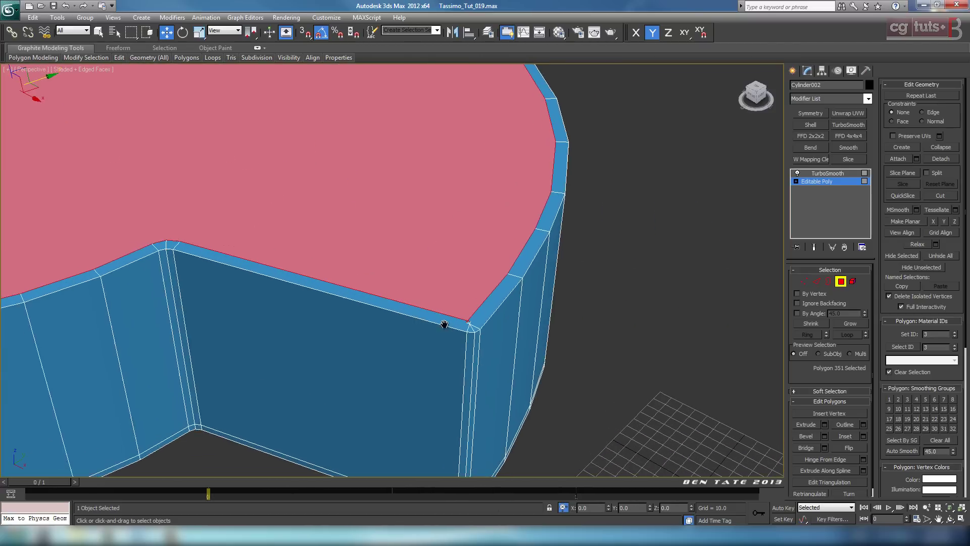
key(alt+w)
right_click(285, 267)
key(alt+w)
scroll(516, 283, up, 6)
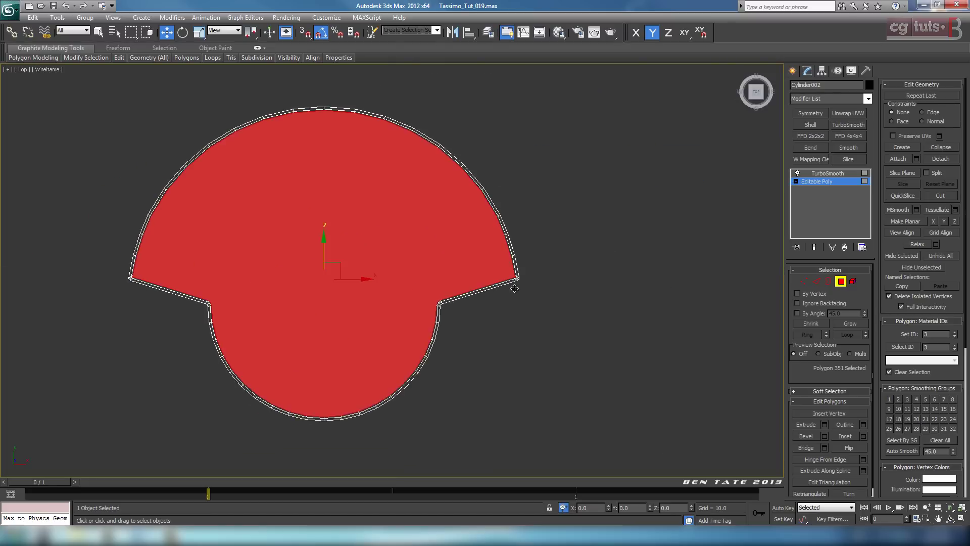
middle_drag(573, 291, 399, 290)
scroll(468, 316, up, 10)
middle_drag(470, 344, 476, 264)
scroll(476, 264, up, 3)
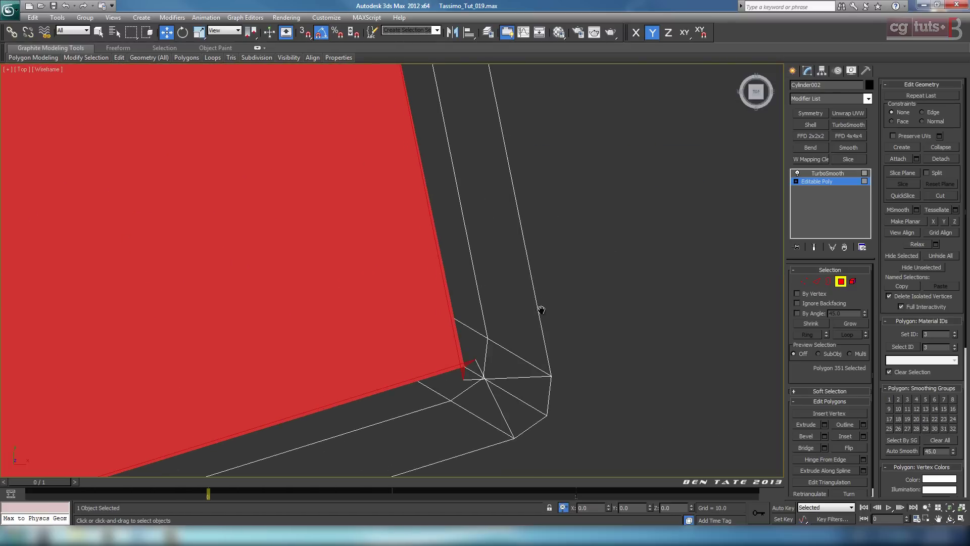
middle_drag(541, 308, 524, 264)
click(804, 281)
middle_drag(558, 300, 582, 260)
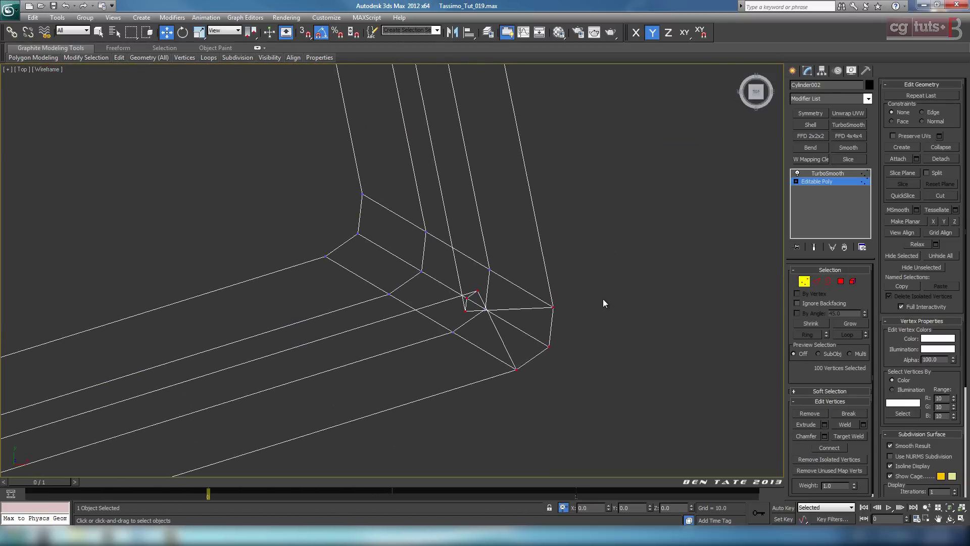
key(F3)
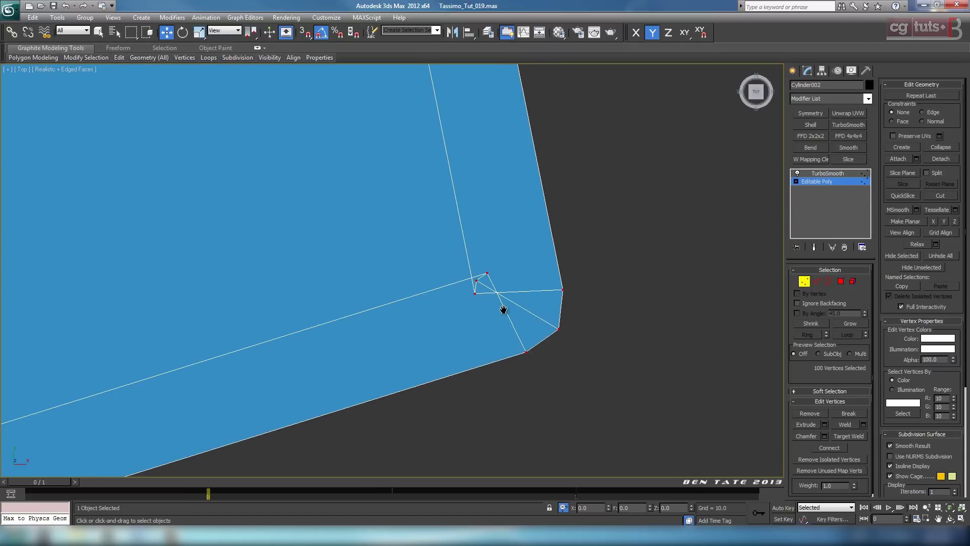
middle_drag(504, 310, 548, 303)
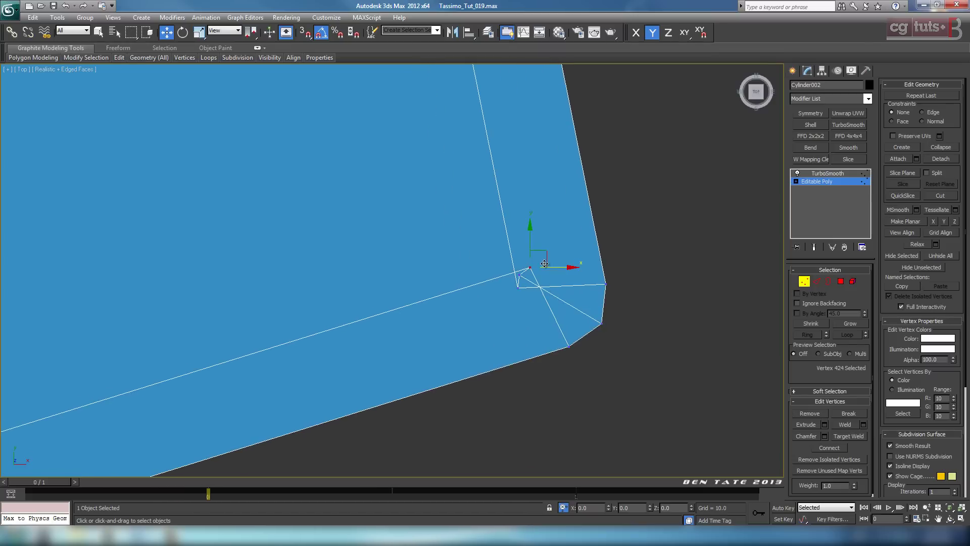
drag(547, 259, 535, 228)
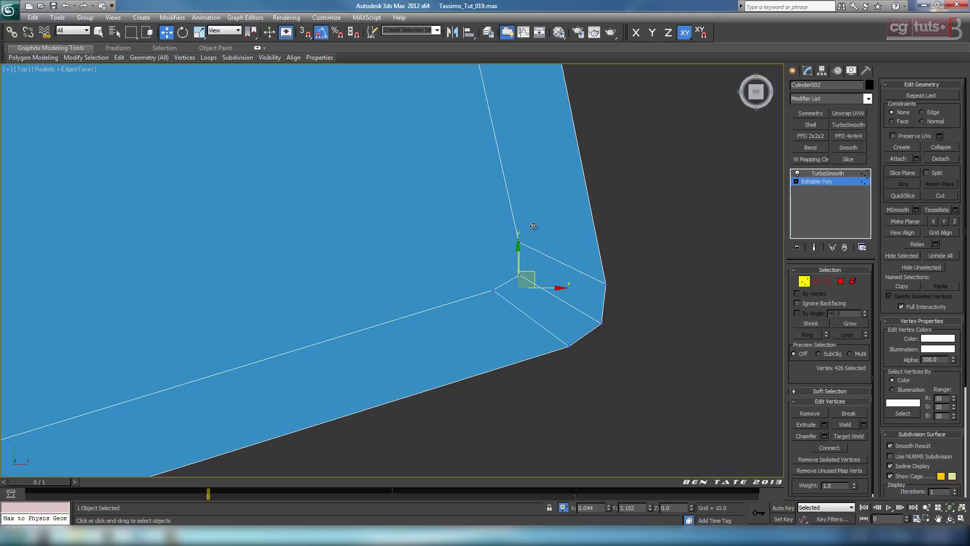
click(493, 290)
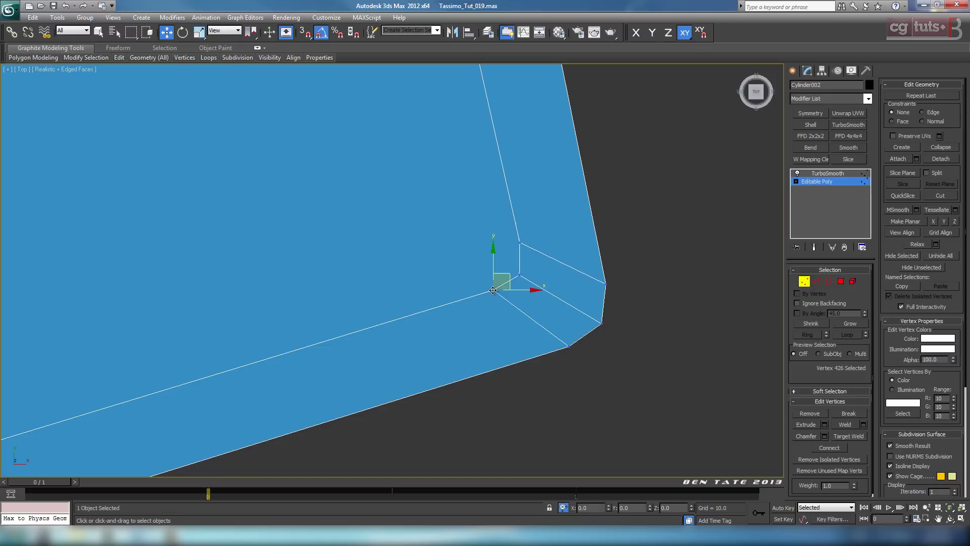
Untangle the crossed inset vertices at the ring part's left outer corner in the Top view to mirror the right corner
scroll(514, 287, down, 10)
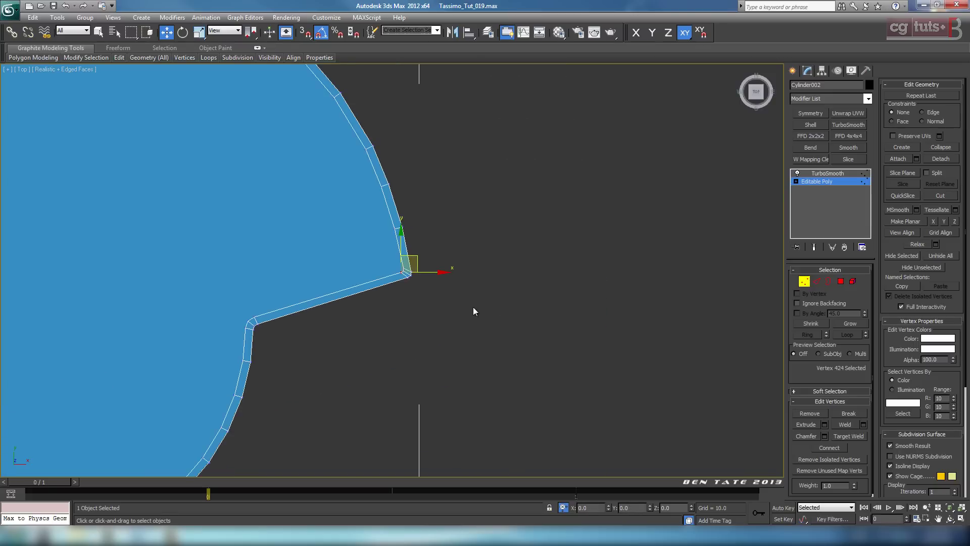
middle_drag(257, 316, 510, 318)
scroll(393, 273, up, 12)
middle_drag(303, 286, 420, 277)
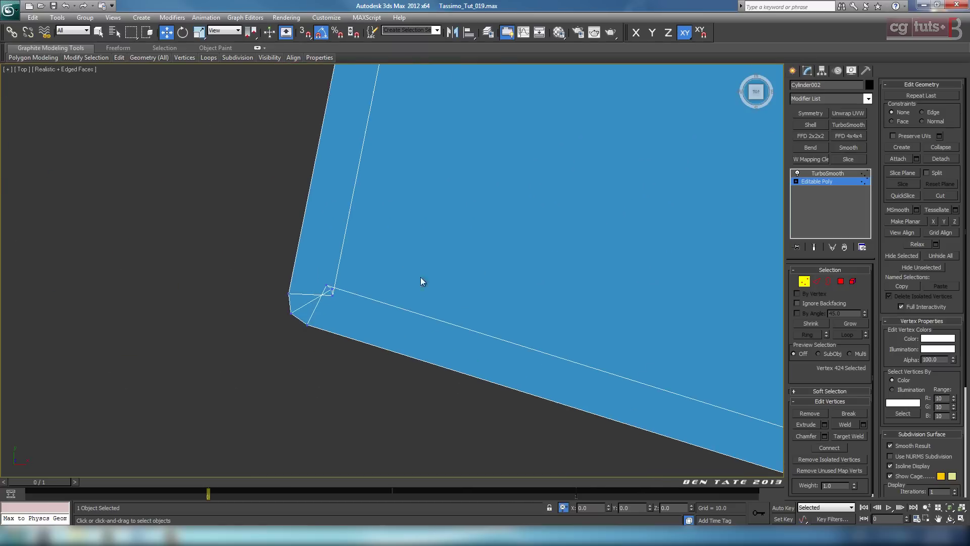
mouse_move(343, 280)
mouse_down()
mouse_move(360, 294)
mouse_move(342, 265)
mouse_up()
click(332, 295)
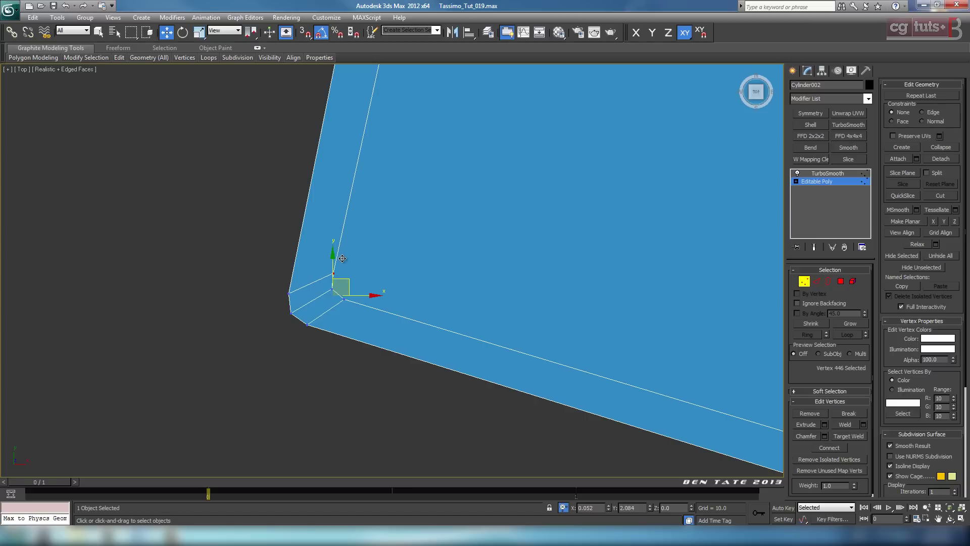
scroll(342, 258, down, 8)
middle_drag(499, 303, 478, 281)
scroll(450, 303, up, 4)
scroll(540, 337, down, 6)
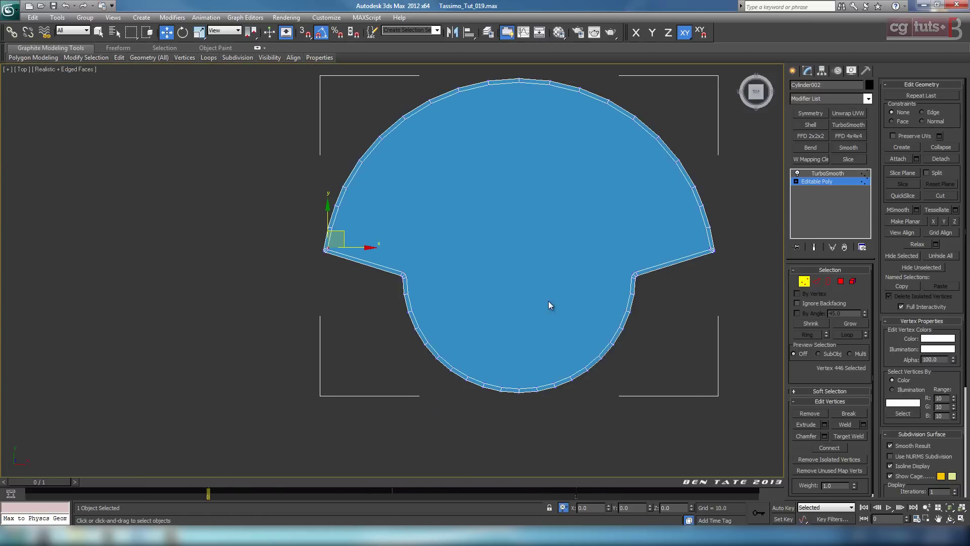
middle_drag(549, 303, 474, 342)
In the Perspective view, connect the ring part's vertical side edges with 1 segment, pinch 0 and slide -93, just under the top rim
key(alt+w)
right_click(638, 372)
key(alt+w)
middle_drag(596, 385, 637, 334)
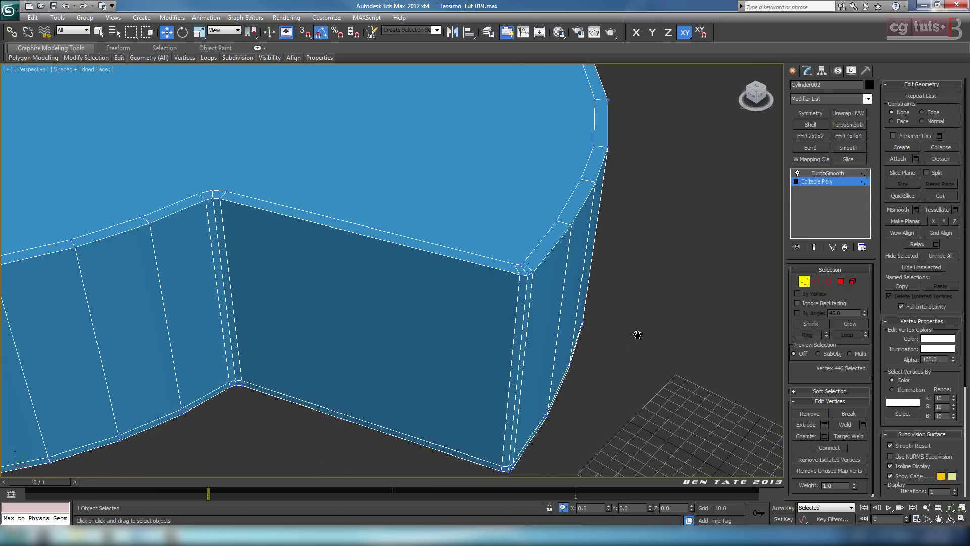
click(816, 283)
click(527, 286)
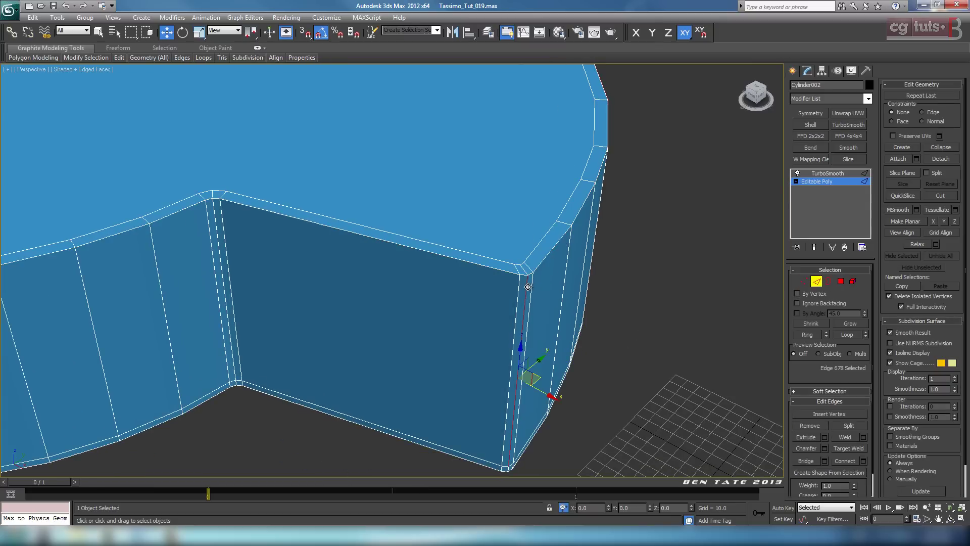
click(807, 334)
middle_drag(657, 348, 705, 370)
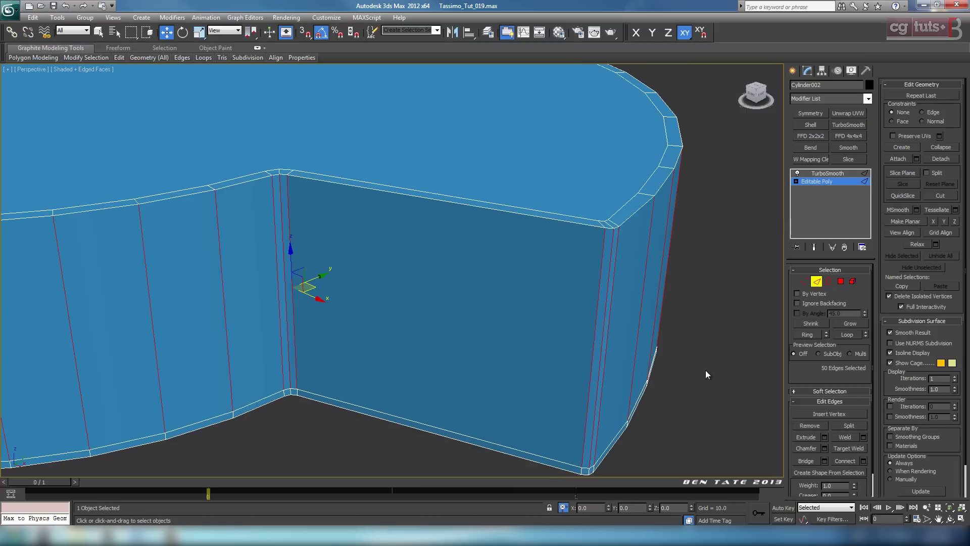
click(863, 461)
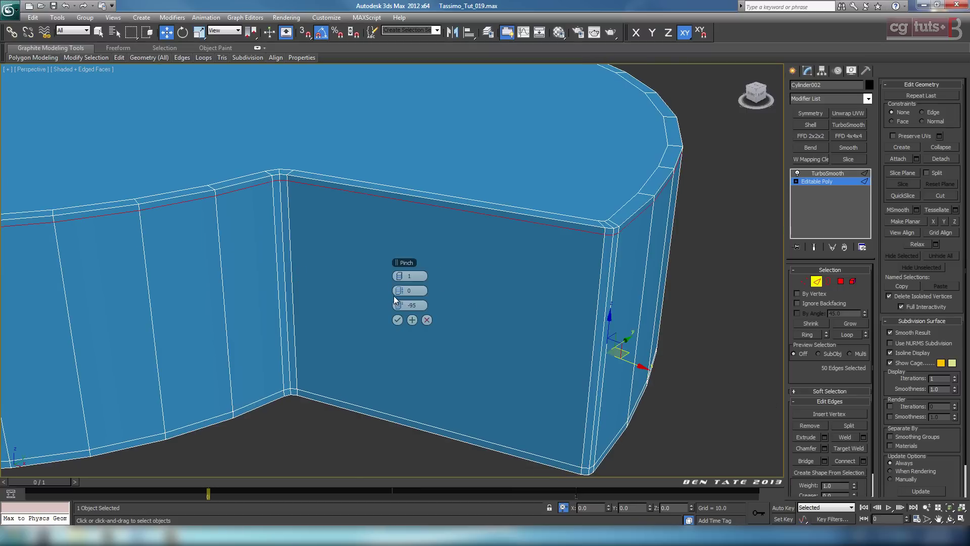
drag(315, 317, 210, 321)
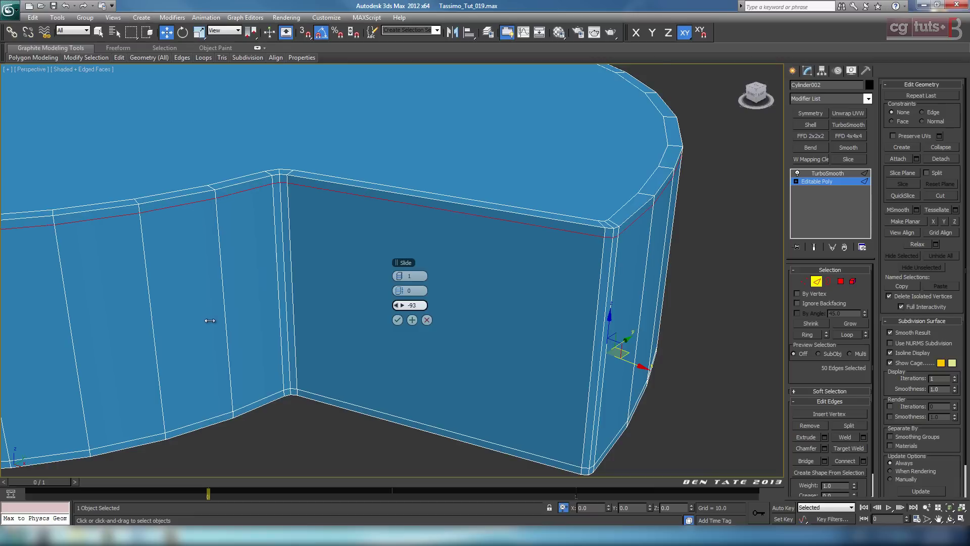
click(396, 320)
Return the ring part to its TurboSmooth level and examine the smoothed top and corners with the edge display off
click(817, 281)
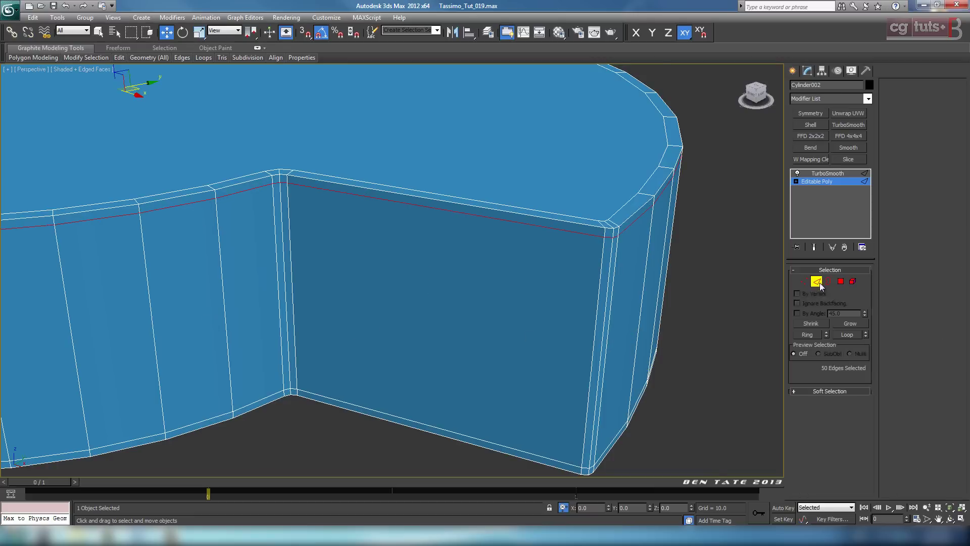
click(829, 175)
middle_drag(244, 112, 266, 183)
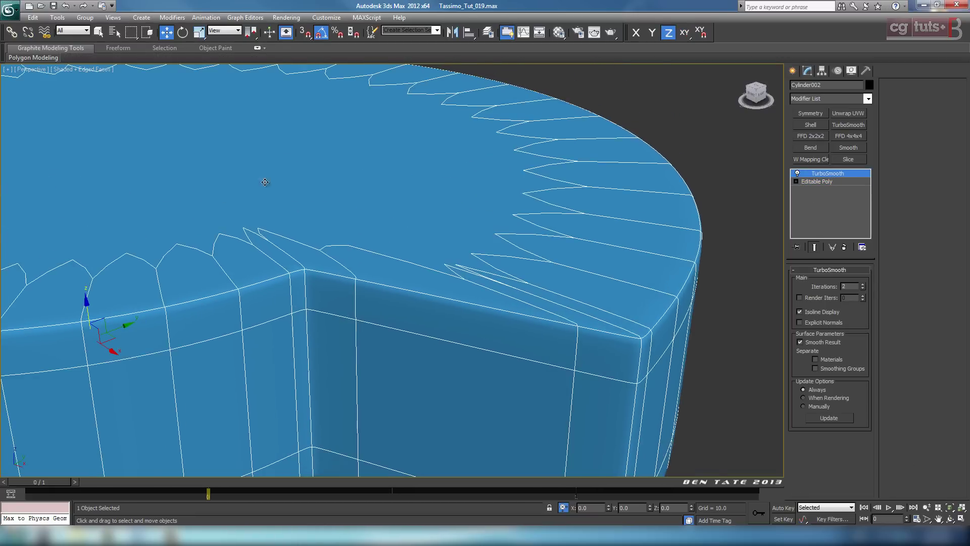
scroll(360, 220, down, 3)
middle_drag(360, 220, 450, 253)
scroll(472, 303, up, 3)
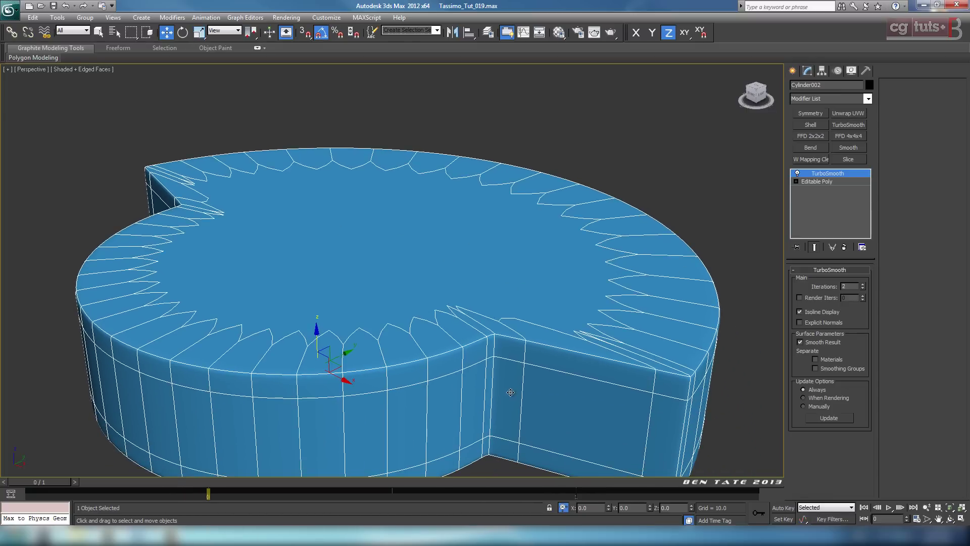
mouse_move(511, 392)
alt+middle_down()
mouse_move(500, 410)
mouse_move(454, 359)
mouse_move(526, 393)
mouse_move(552, 394)
mouse_move(529, 350)
mouse_move(565, 395)
mouse_move(599, 321)
mouse_move(673, 335)
mouse_move(535, 413)
mouse_move(605, 384)
alt+middle_up()
key(F4)
scroll(472, 355, down, 6)
scroll(525, 359, up, 3)
Unhide all the machine's parts and check the ring part's fit under the collar with edged faces shown
right_click(778, 364)
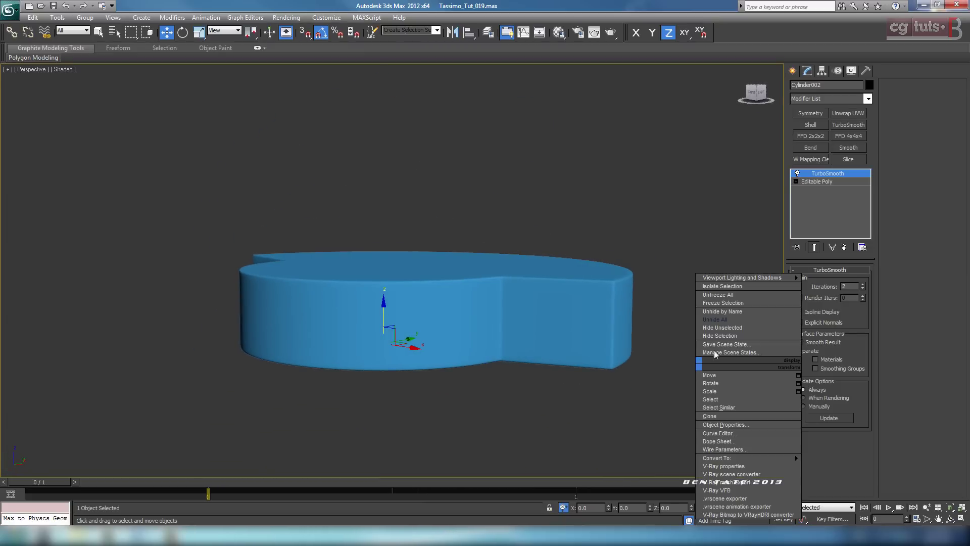
click(727, 321)
scroll(581, 298, down, 2)
key(F4)
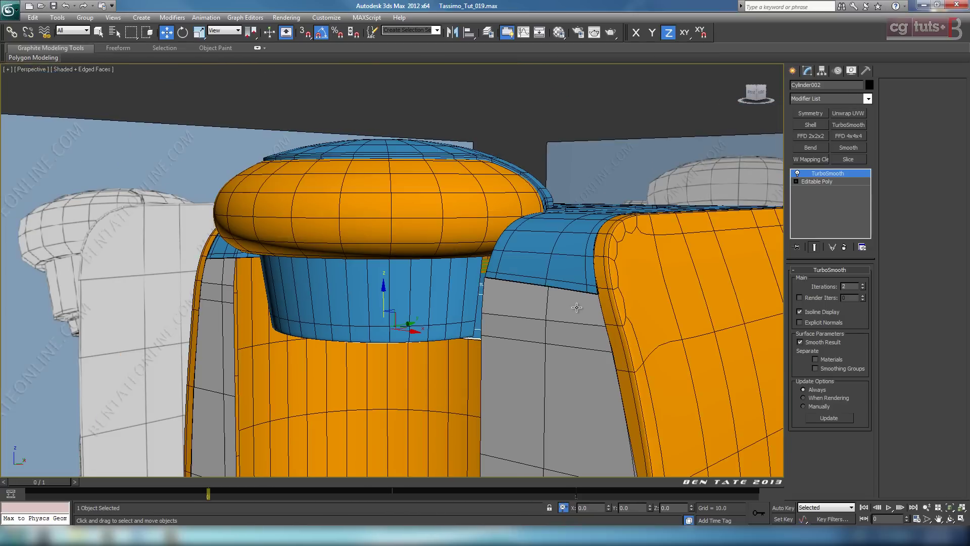
alt+middle_drag(550, 333, 575, 293)
scroll(571, 291, up, 5)
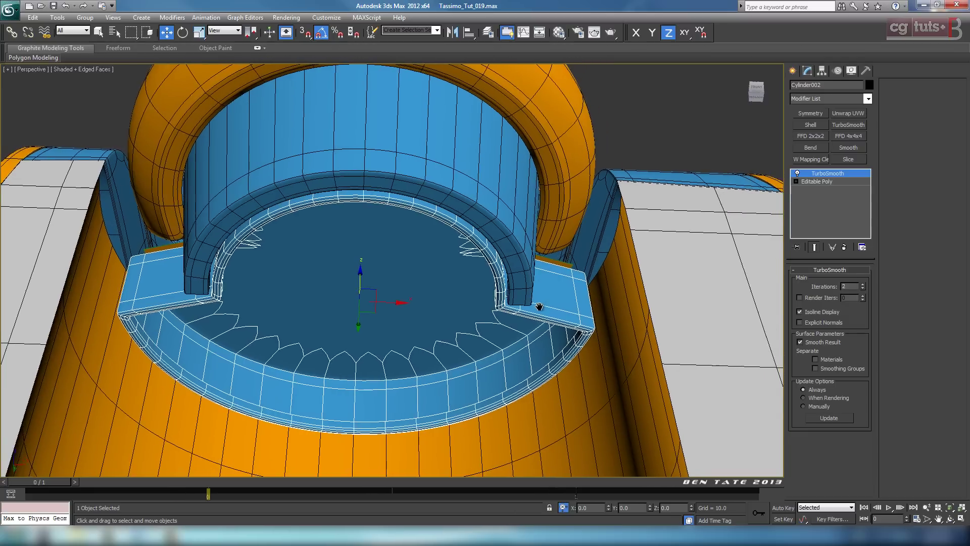
middle_drag(539, 322, 538, 331)
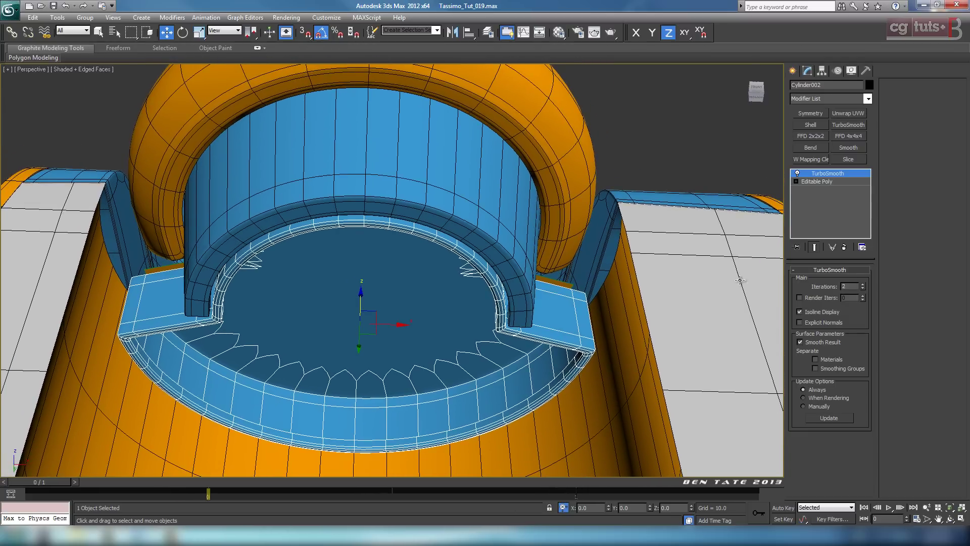
alt+middle_drag(537, 293, 540, 353)
Select the flat base plate at the ring part and lower it in the Right view to just beneath the ring part's bottom edge
click(545, 354)
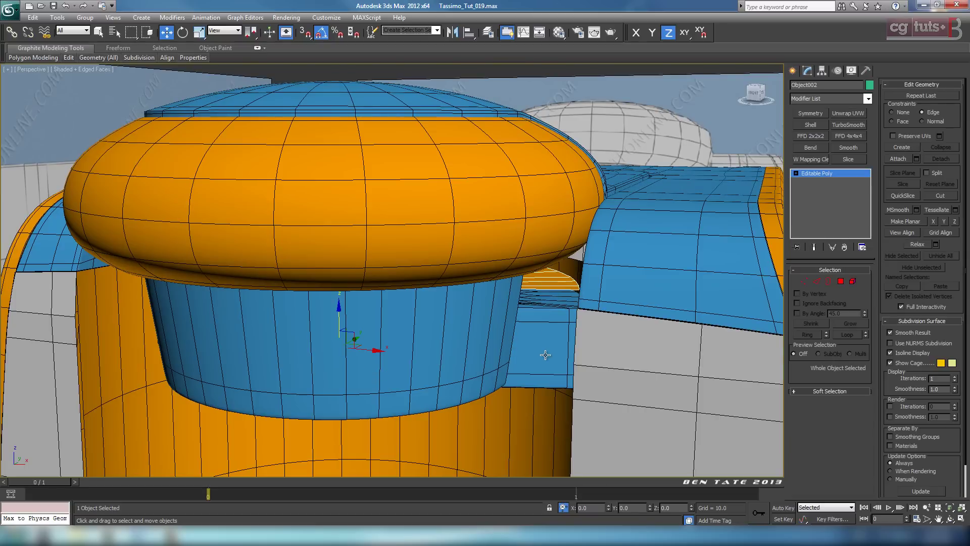
key(F3)
key(F3)
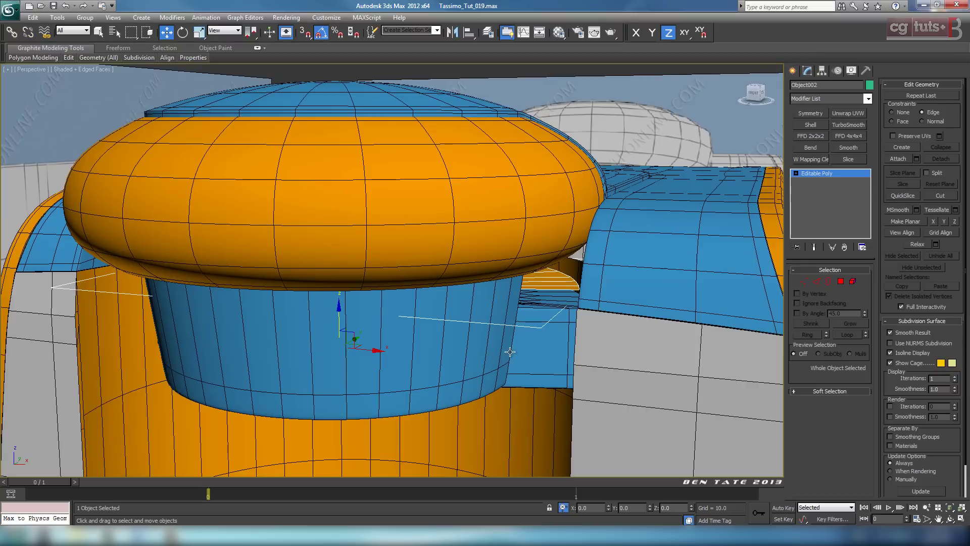
key(alt+w)
click(313, 303)
key(alt+w)
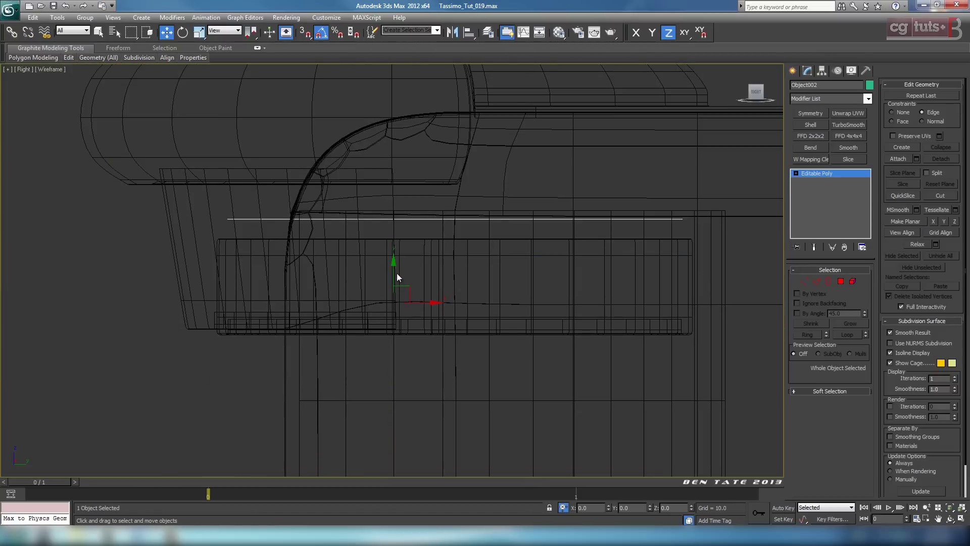
drag(395, 273, 403, 394)
Centre the flat base plate's pivot on the object
click(821, 70)
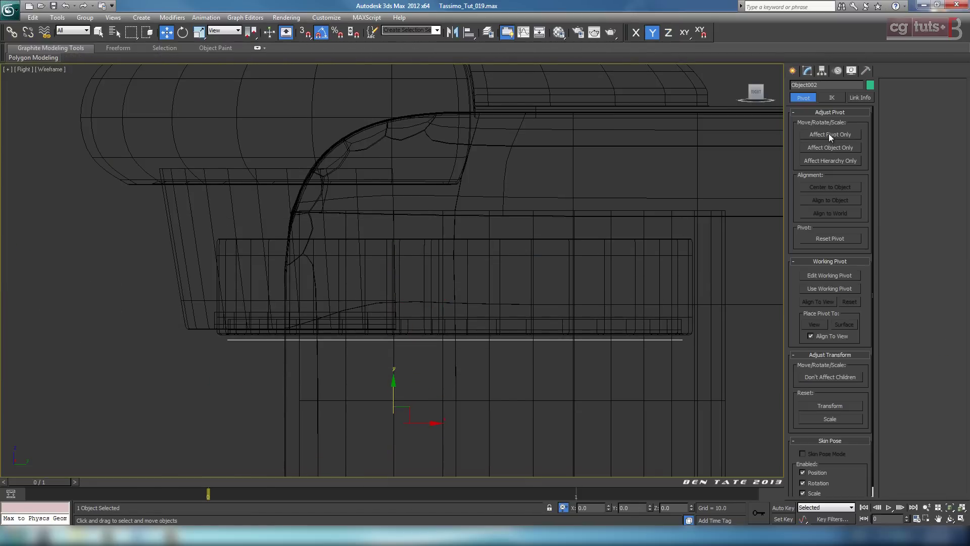
click(828, 134)
click(831, 187)
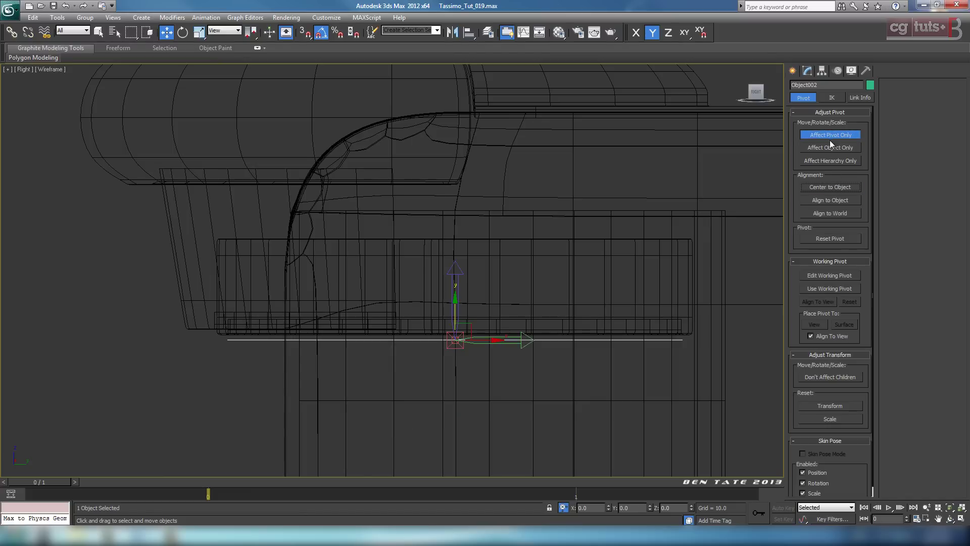
click(830, 137)
Examine the lowered plate from below in the Perspective view, and compare it with the reference photo 008_TassimoT65
middle_drag(601, 248, 592, 242)
key(alt+w)
right_click(626, 352)
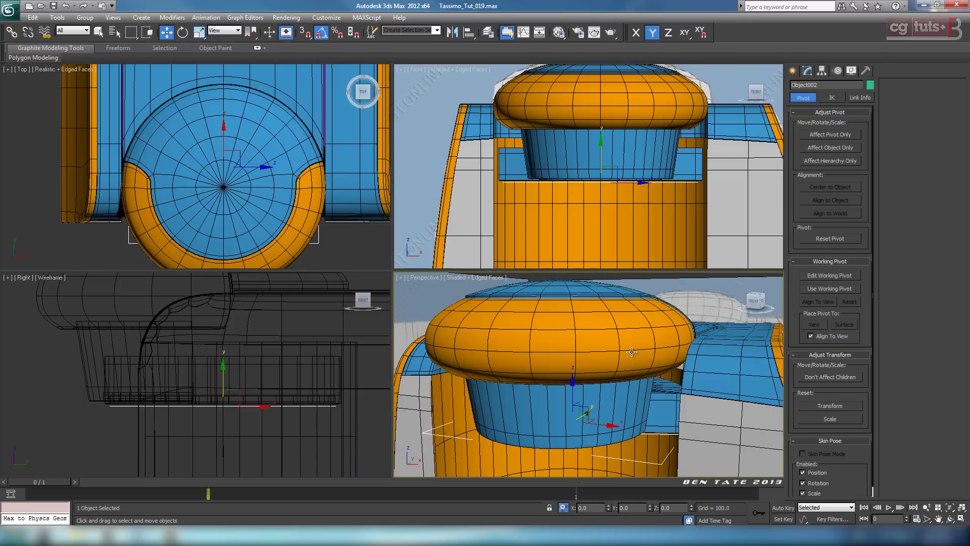
key(z)
key(alt+w)
alt+middle_drag(597, 339, 593, 292)
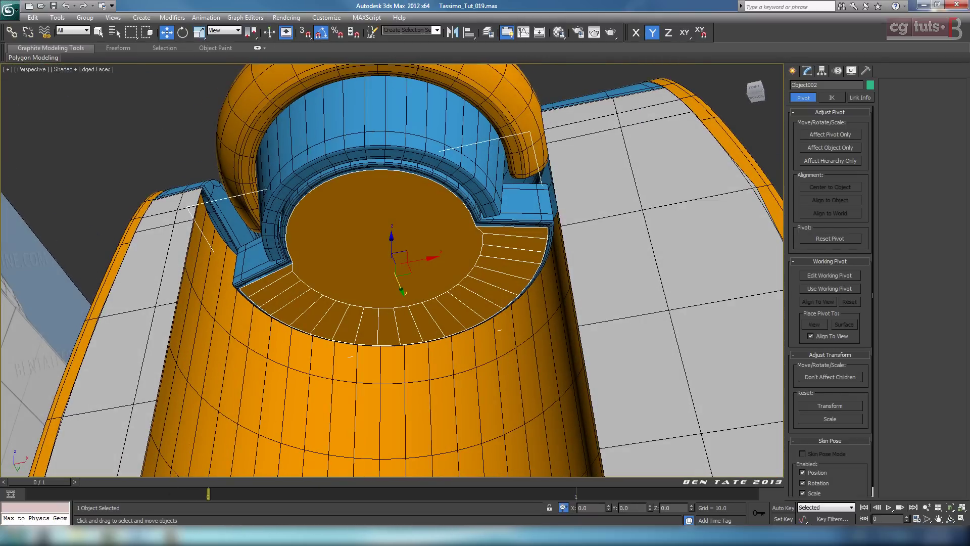
click(107, 536)
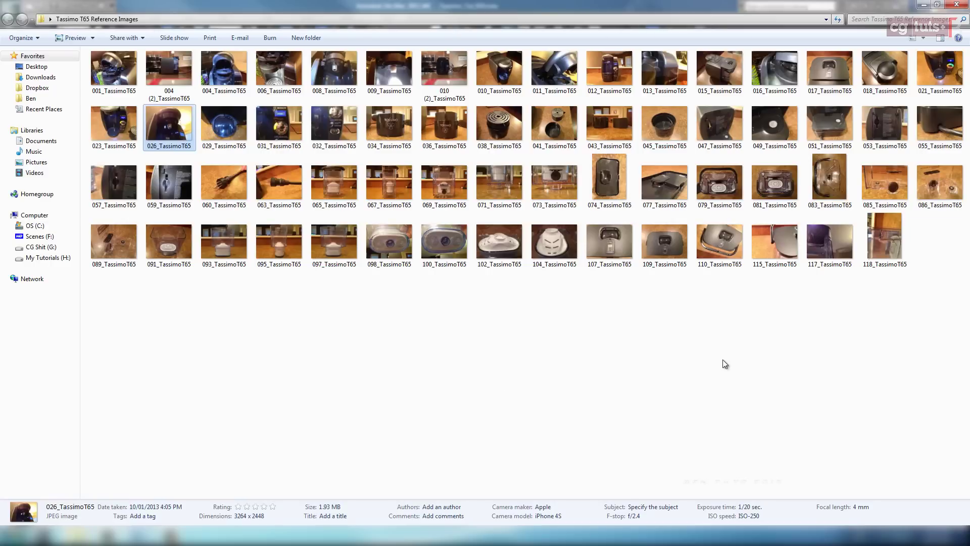
double_click(341, 80)
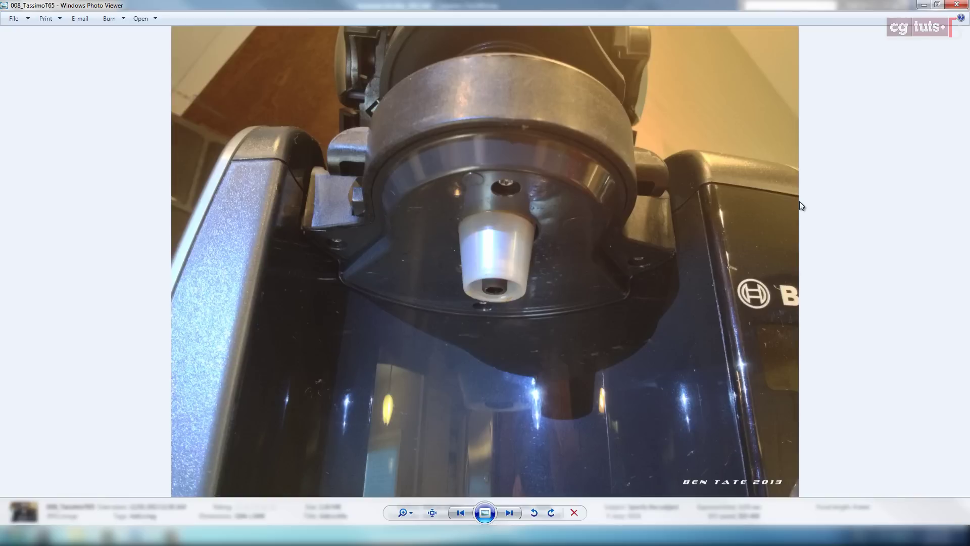
click(922, 5)
mouse_move(58, 535)
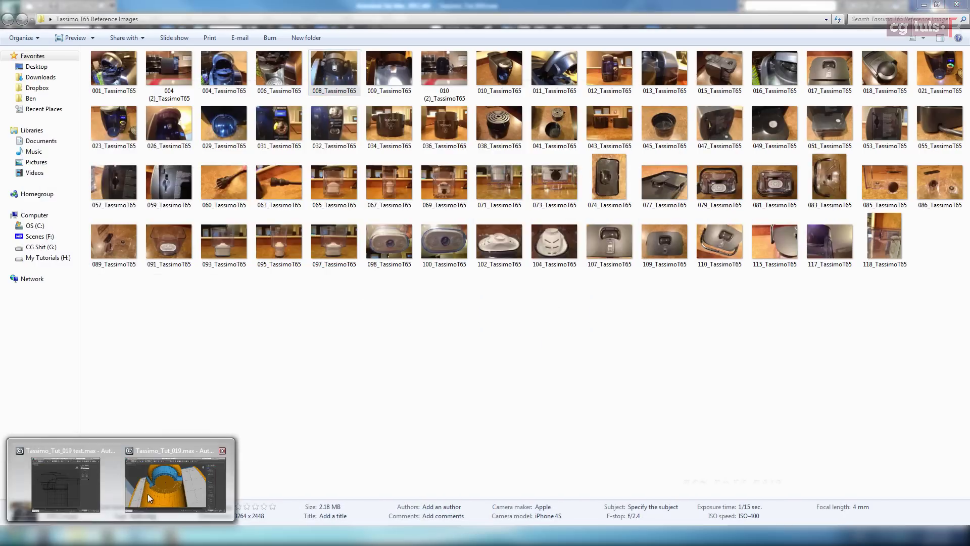
Return to the Tassimo_Tut_019 scene and isolate the flat base plate in a Bottom view
click(147, 493)
scroll(476, 332, up, 3)
middle_drag(467, 317, 472, 187)
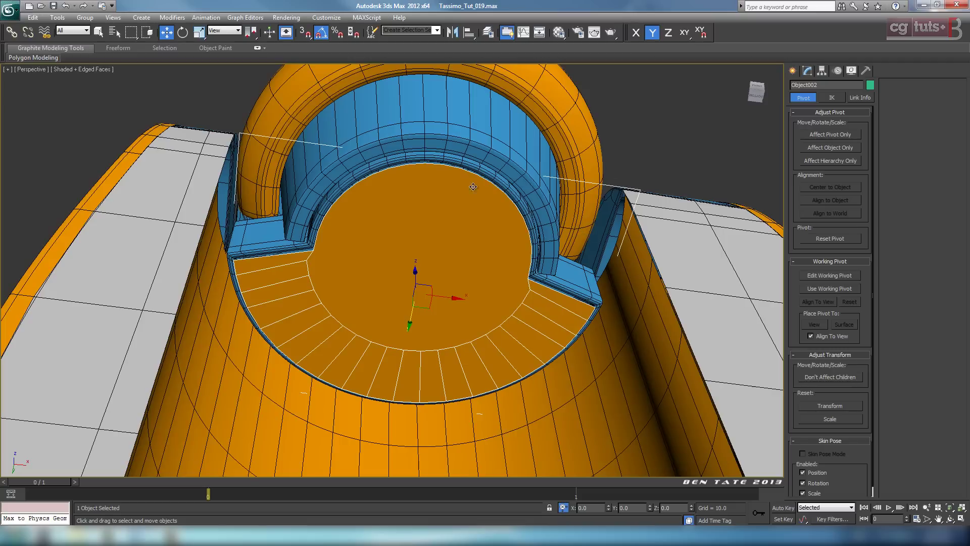
middle_drag(496, 222, 498, 242)
key(alt+w)
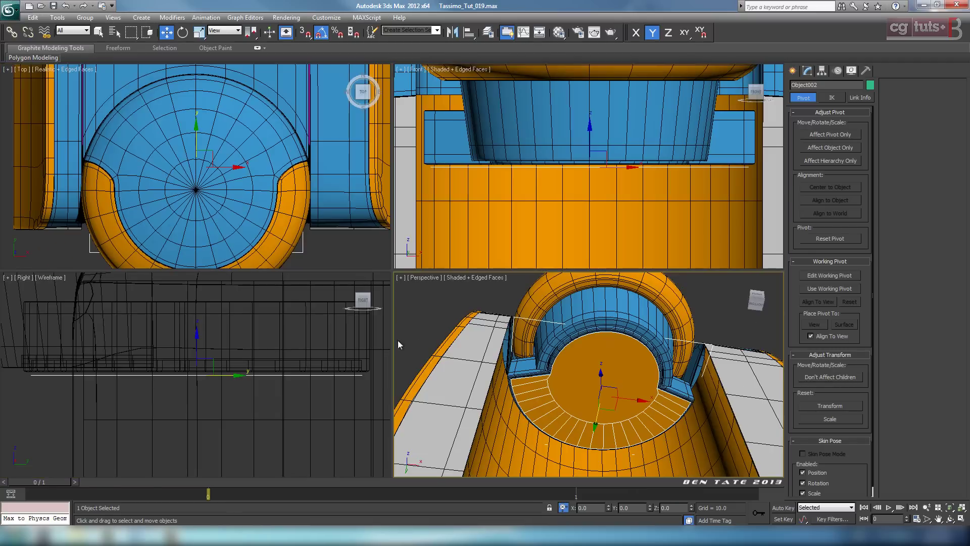
right_click(249, 198)
key(alt+w)
scroll(248, 198, down, 4)
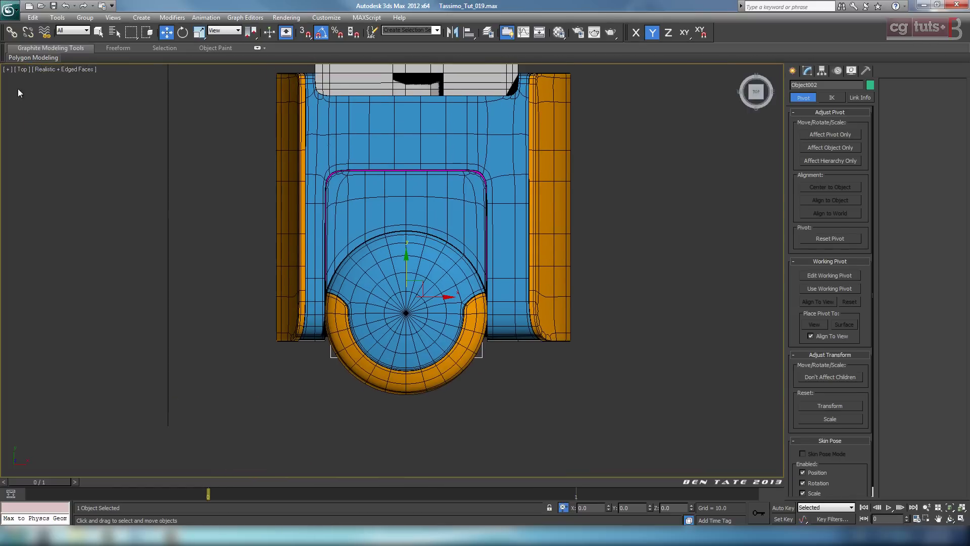
click(22, 69)
click(40, 141)
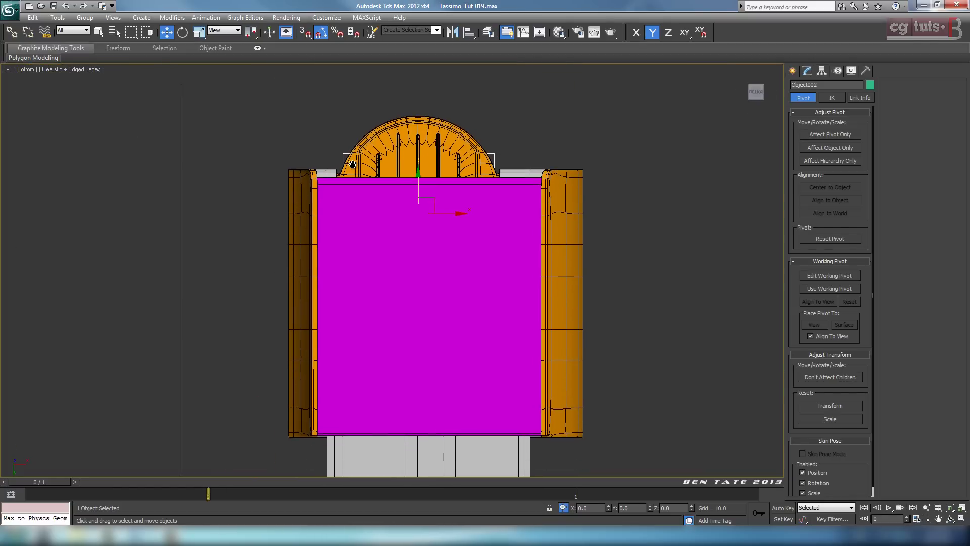
right_click(475, 233)
click(533, 209)
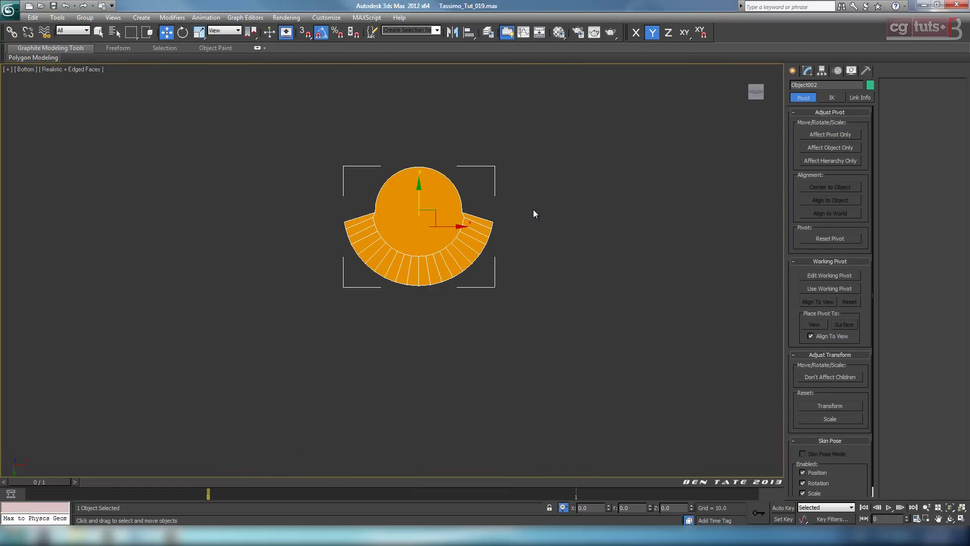
scroll(580, 199, up, 4)
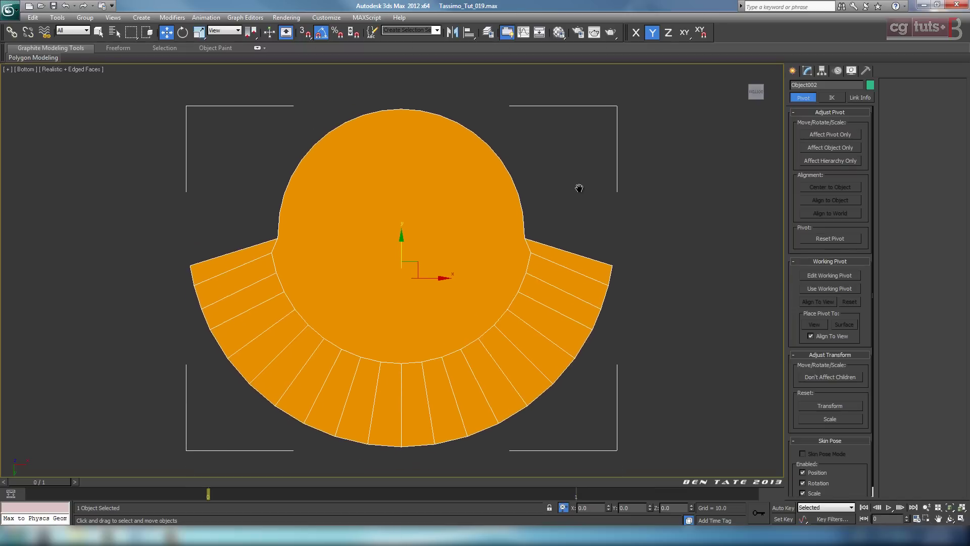
Ready the Cut tool on the flat base plate and consult the reference photo 008_TassimoT65 for the underside's shape
mouse_move(573, 196)
middle_down()
mouse_move(589, 121)
mouse_move(567, 194)
mouse_move(591, 192)
middle_up()
scroll(577, 184, down, 2)
mouse_move(677, 195)
middle_down()
mouse_move(679, 206)
mouse_move(696, 189)
middle_up()
click(807, 70)
mouse_move(645, 210)
middle_down()
mouse_move(638, 185)
mouse_move(639, 195)
middle_up()
scroll(672, 212, up, 2)
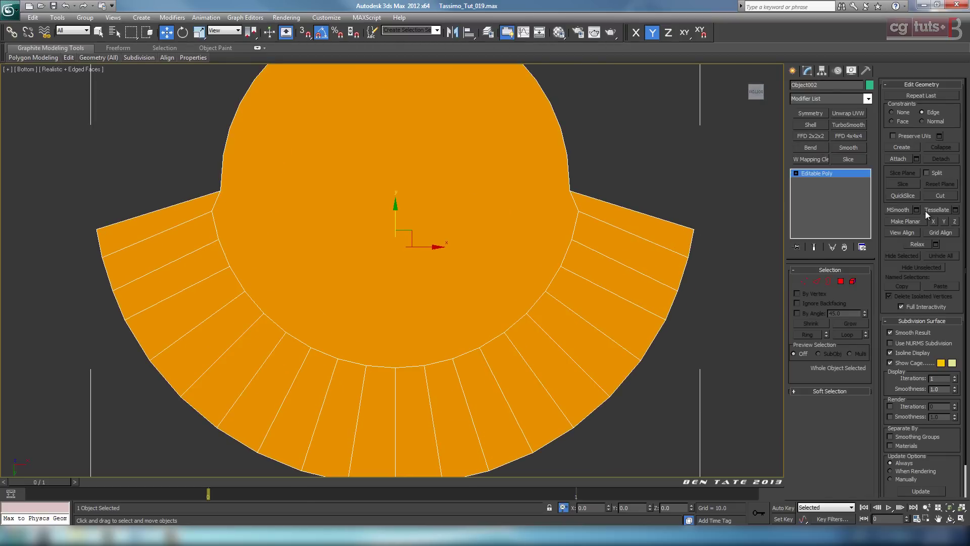
click(932, 198)
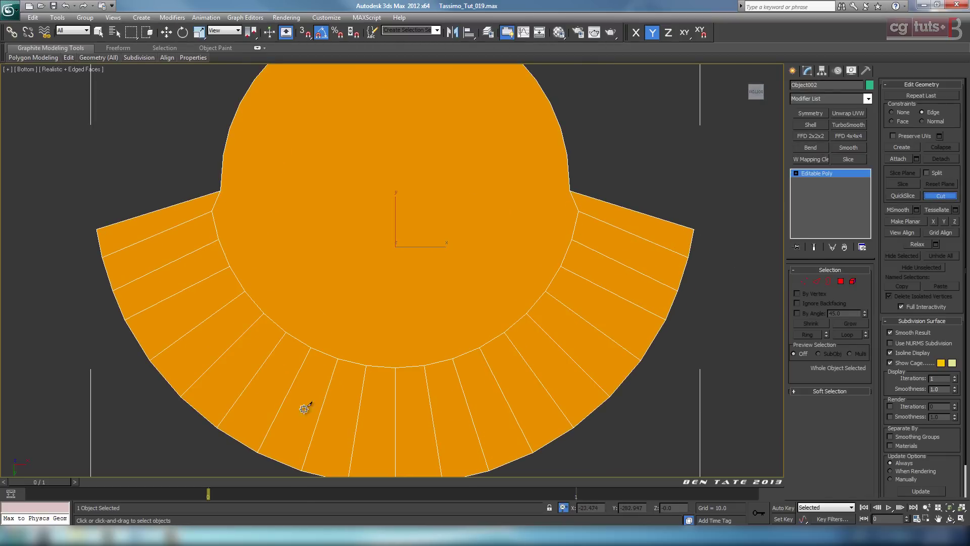
mouse_move(138, 535)
click(86, 430)
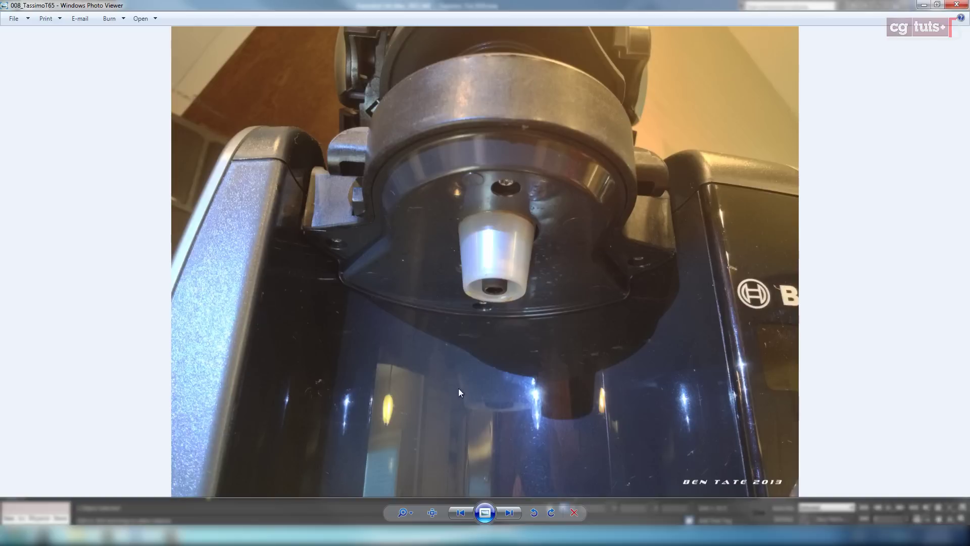
mouse_move(108, 535)
click(154, 480)
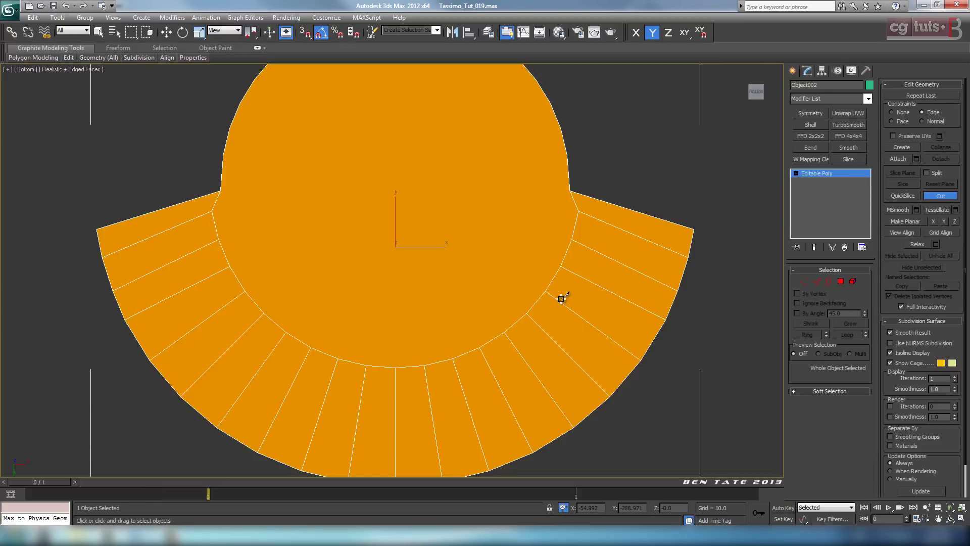
Remove every second radial edge around the base plate's outer band, ten edges in total, together with their vertices
scroll(561, 298, down, 5)
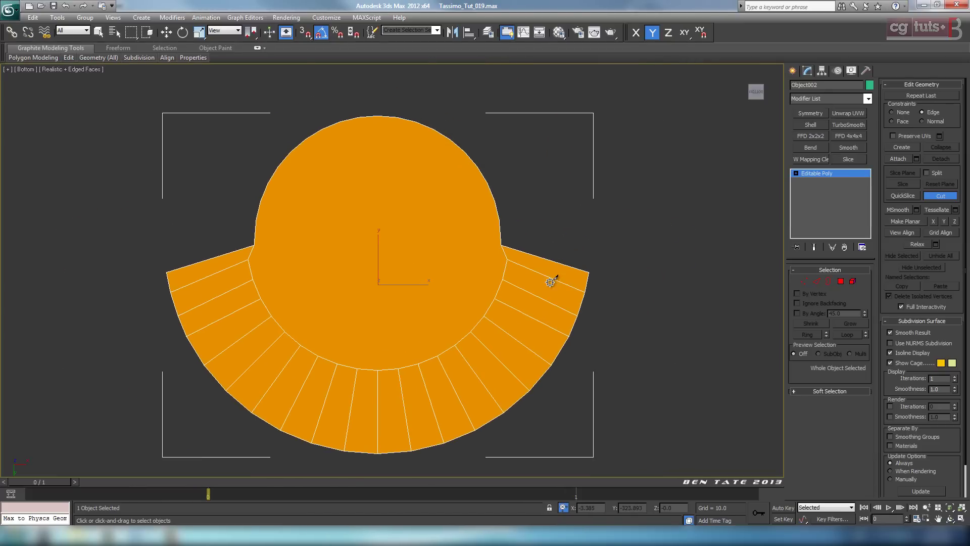
scroll(550, 282, up, 4)
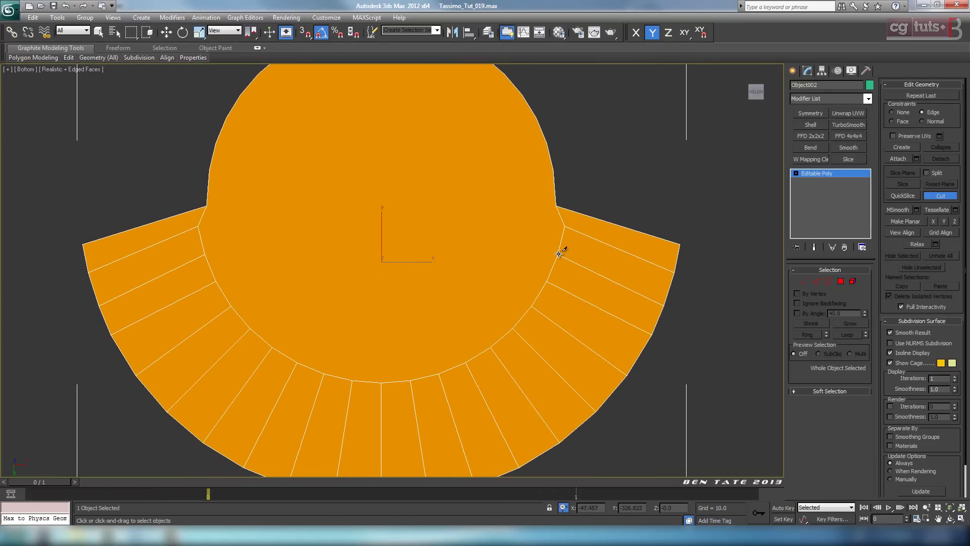
middle_drag(558, 253, 663, 247)
key(w)
click(816, 281)
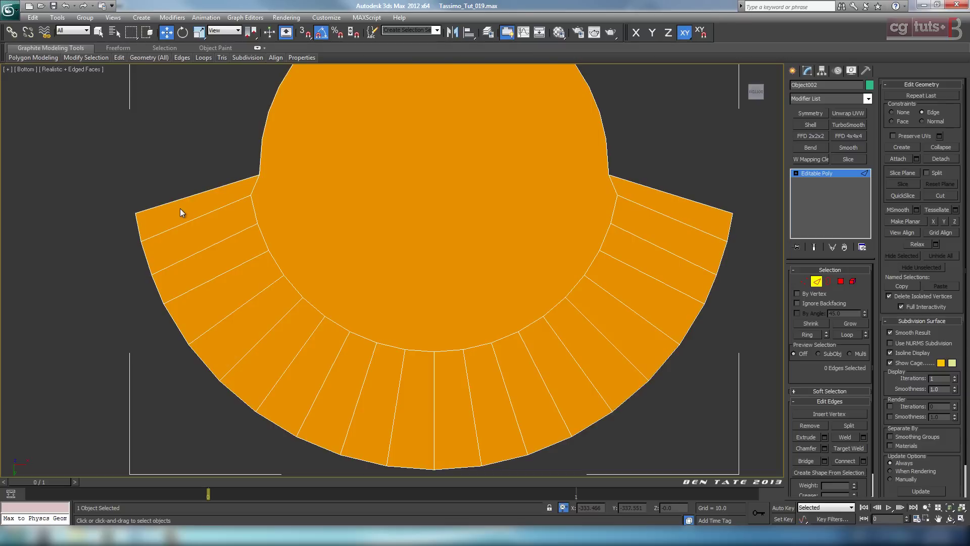
click(187, 219)
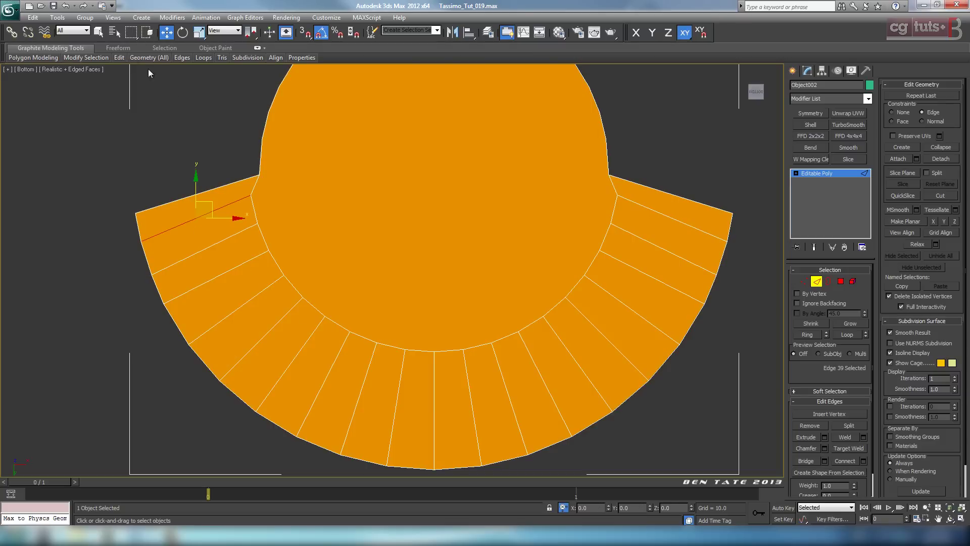
click(104, 32)
ctrl+click(238, 266)
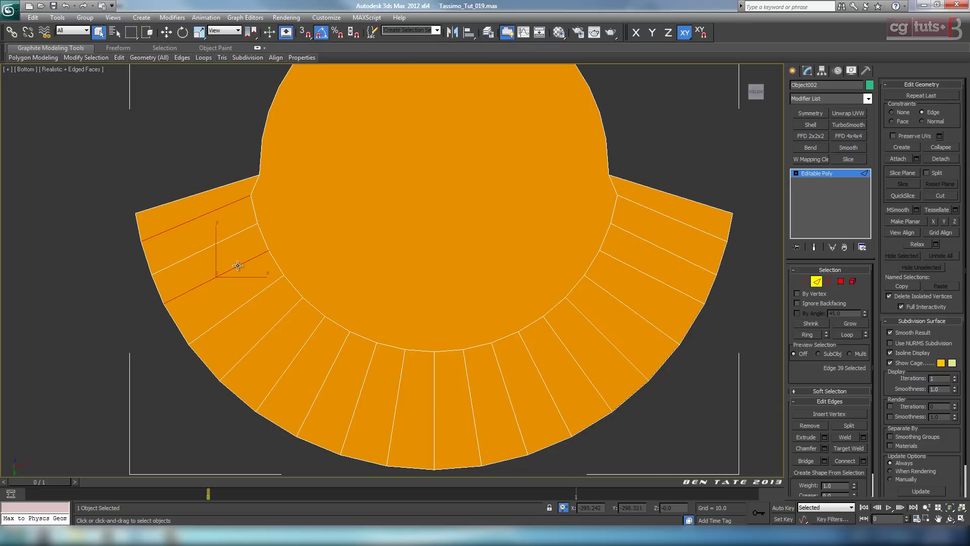
ctrl+click(283, 316)
ctrl+click(335, 358)
ctrl+click(399, 381)
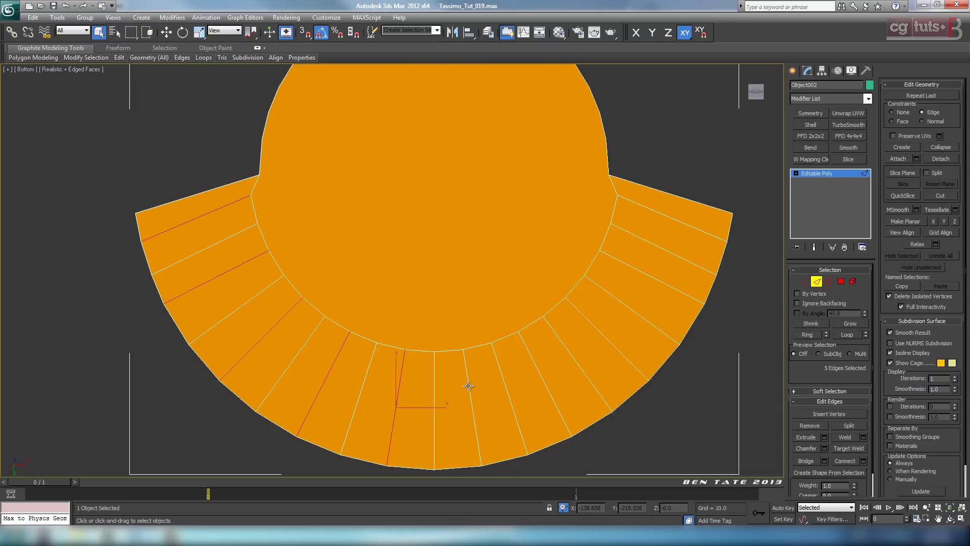
ctrl+click(469, 387)
ctrl+click(536, 368)
ctrl+click(598, 329)
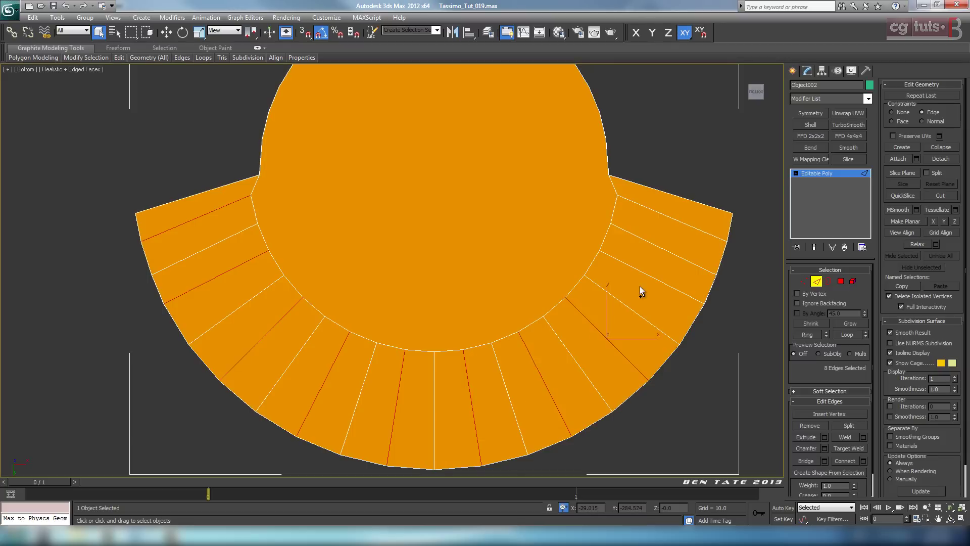
ctrl+click(642, 273)
ctrl+click(667, 218)
middle_drag(572, 238, 546, 249)
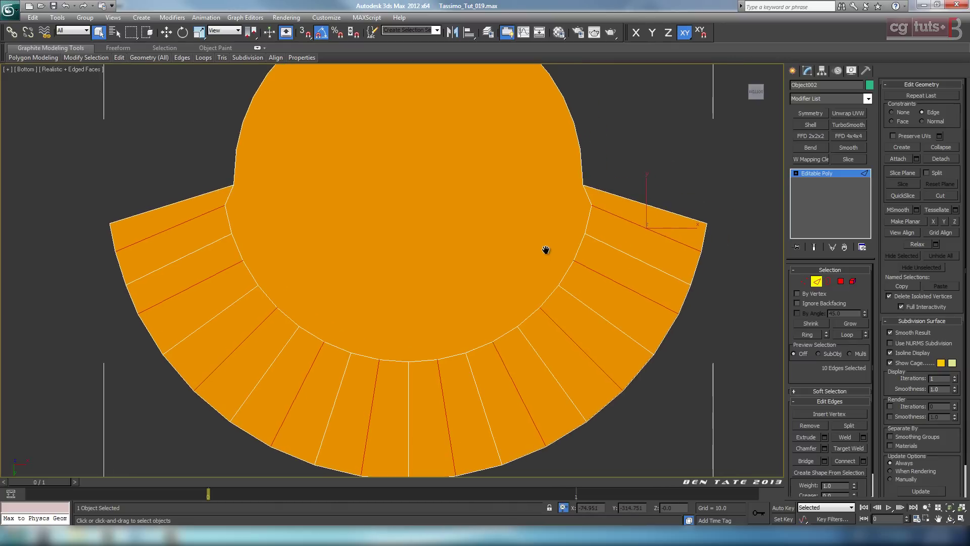
key(ctrl+BackSpace)
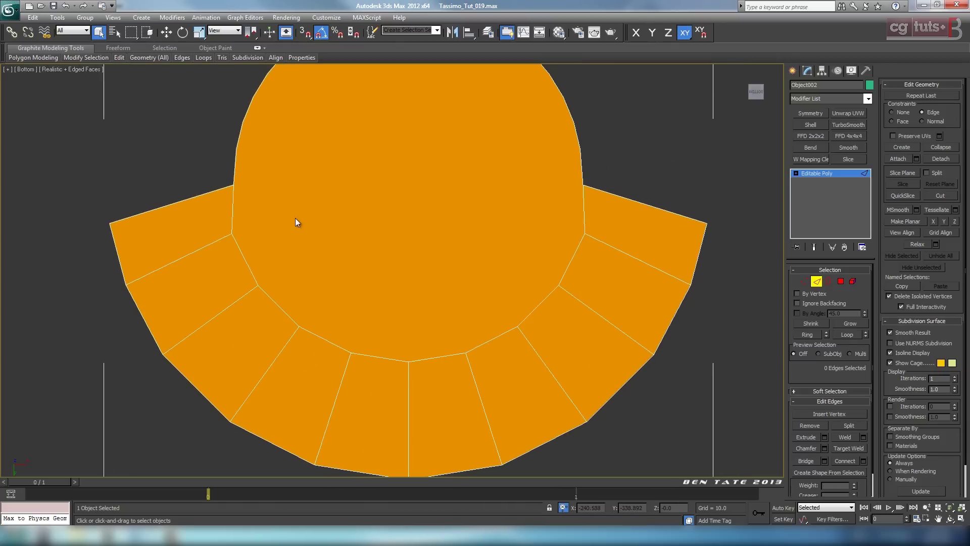
middle_drag(295, 217, 290, 231)
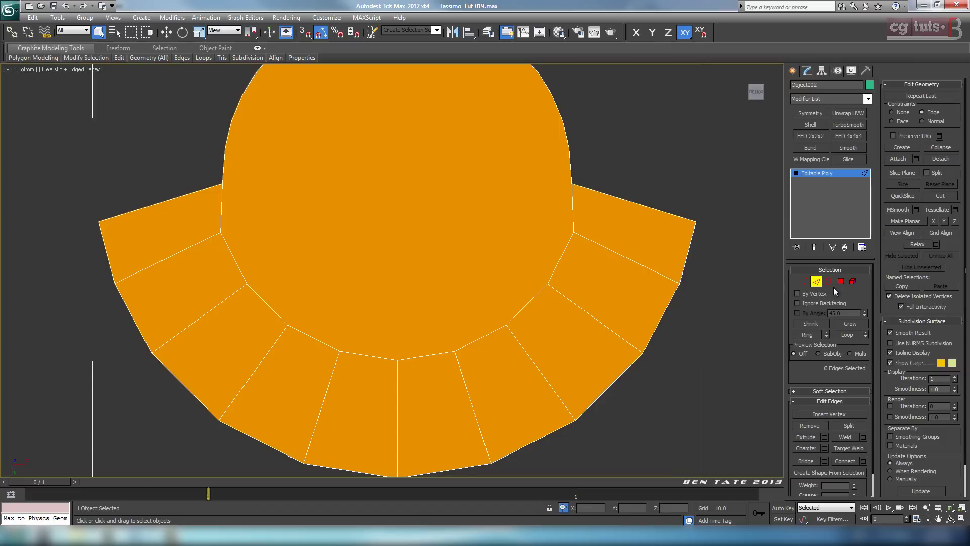
Cut a diagonal edge on the plate's right wing, from the inner corner vertex to the outer rim just above the second rim corner
click(816, 280)
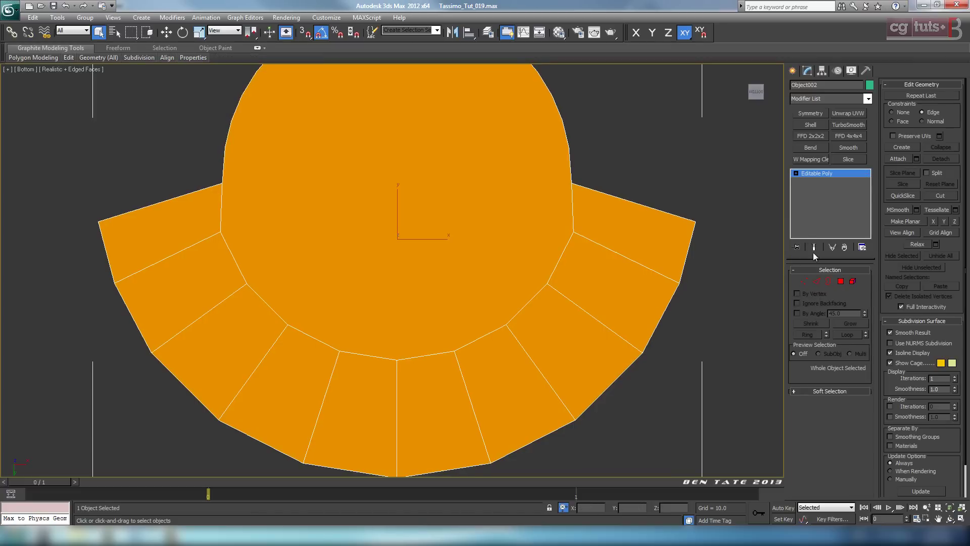
click(936, 198)
middle_drag(608, 232, 466, 254)
scroll(626, 251, up, 3)
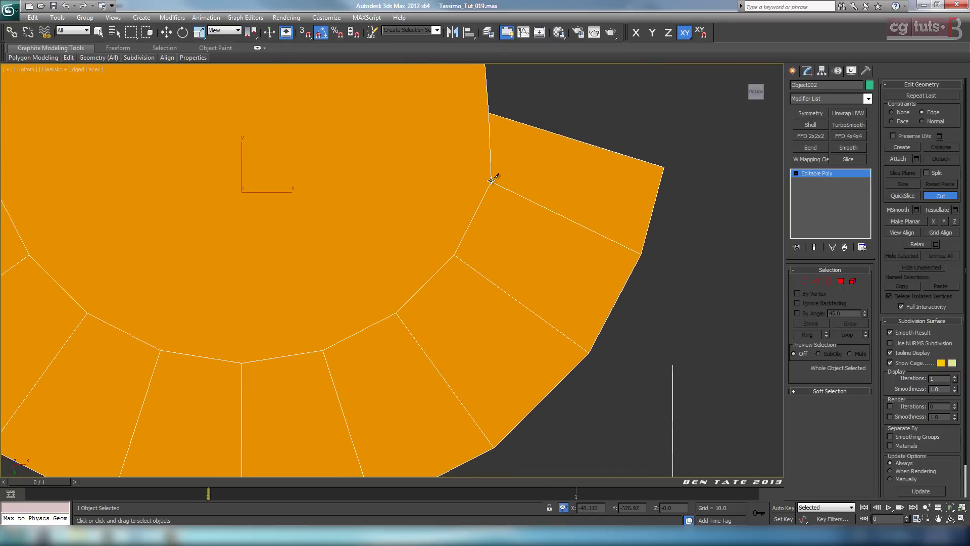
click(491, 180)
click(600, 332)
right_click(600, 332)
scroll(409, 301, down, 4)
middle_drag(407, 301, 517, 318)
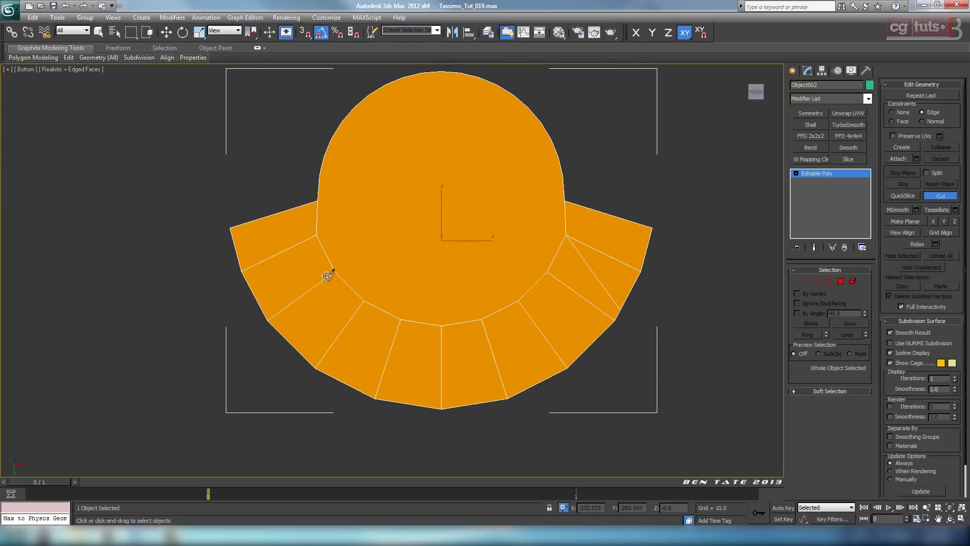
Cut the matching diagonal edge on the plate's left wing, from the inner corner vertex to near the second rim corner
scroll(384, 280, up, 3)
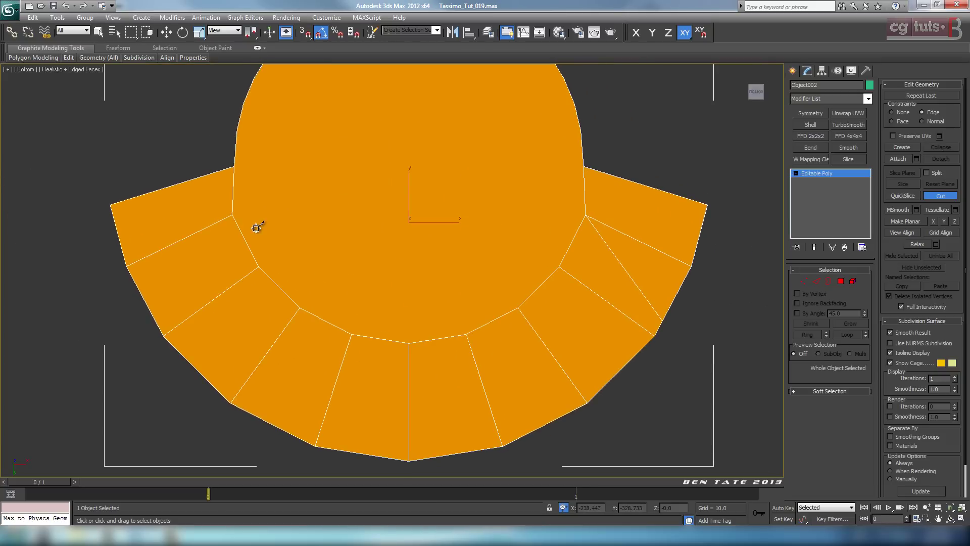
click(233, 215)
click(163, 335)
middle_drag(535, 288, 541, 316)
scroll(537, 298, down, 2)
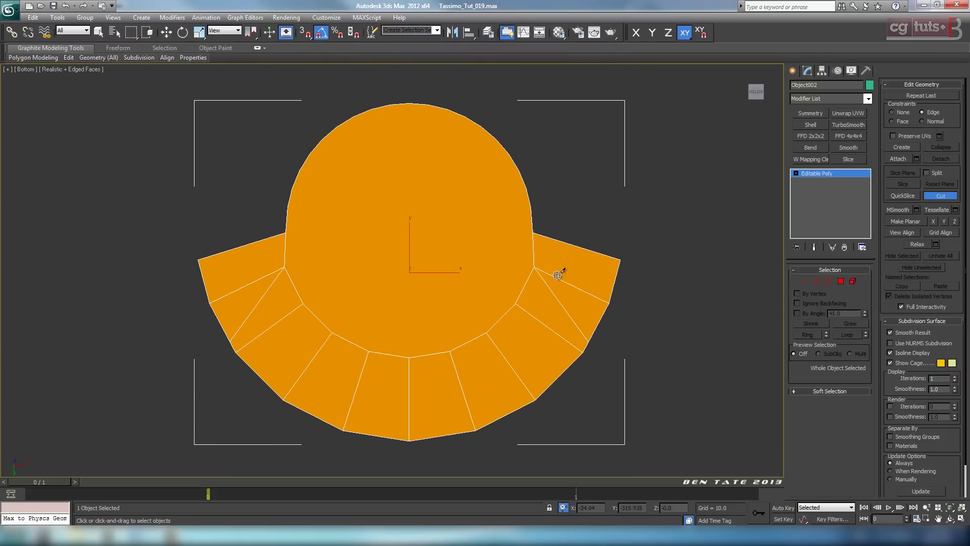
Compare the plate's cut wings with the reference photo 008_TassimoT65, and return to the 3ds Max scene
mouse_move(121, 533)
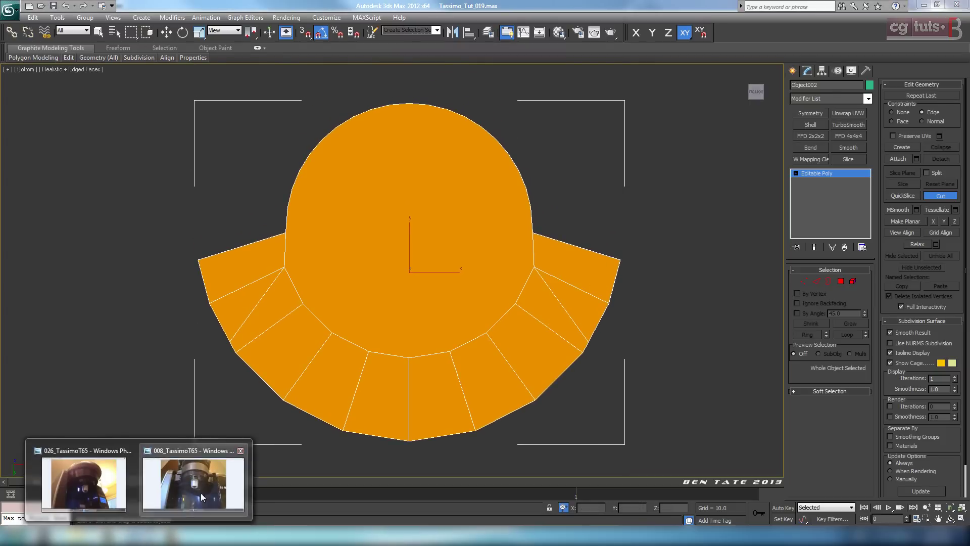
click(202, 497)
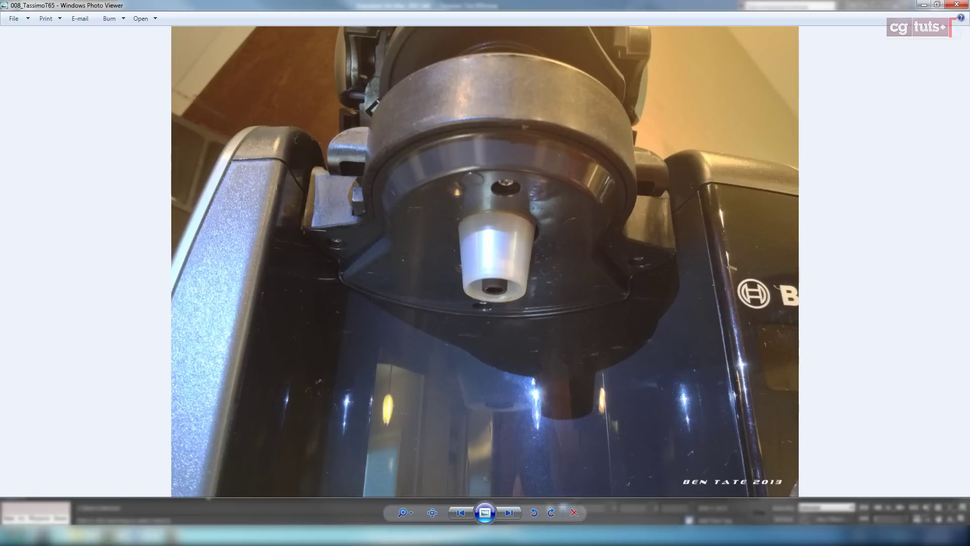
mouse_move(107, 533)
click(170, 487)
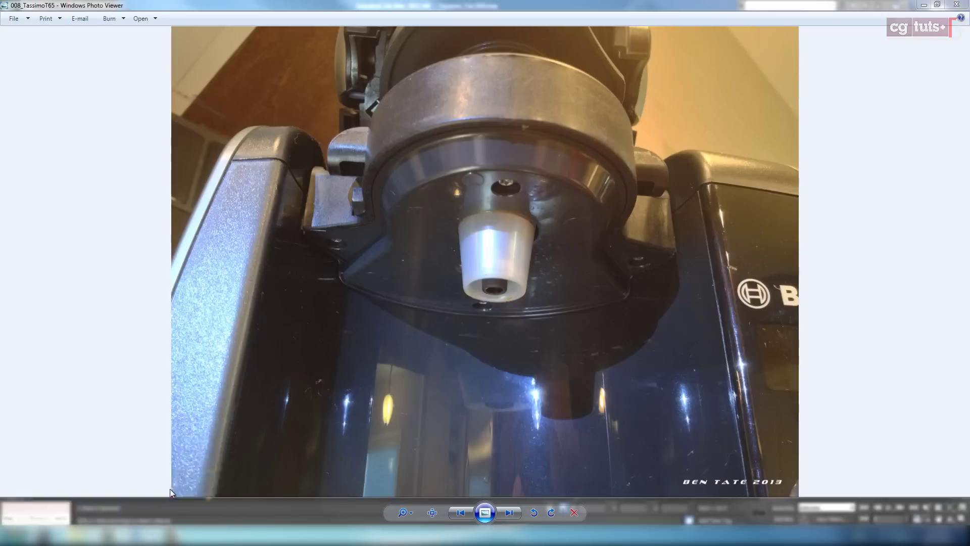
middle_drag(623, 337, 666, 329)
middle_drag(646, 370, 647, 348)
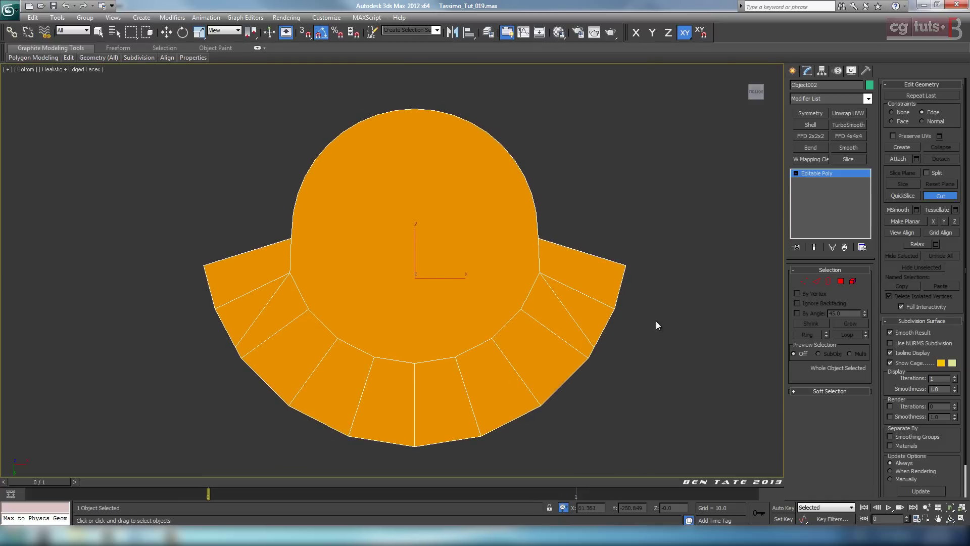
Bevel all the plate's polygons except the two outermost on each wing, with height about 26.319 and outline about -7.46
click(941, 195)
middle_drag(626, 298, 620, 288)
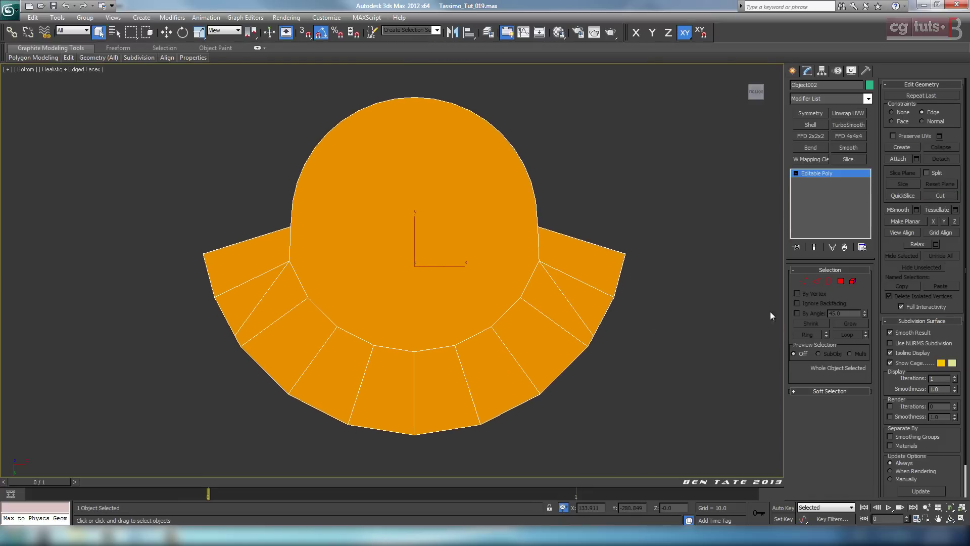
click(840, 281)
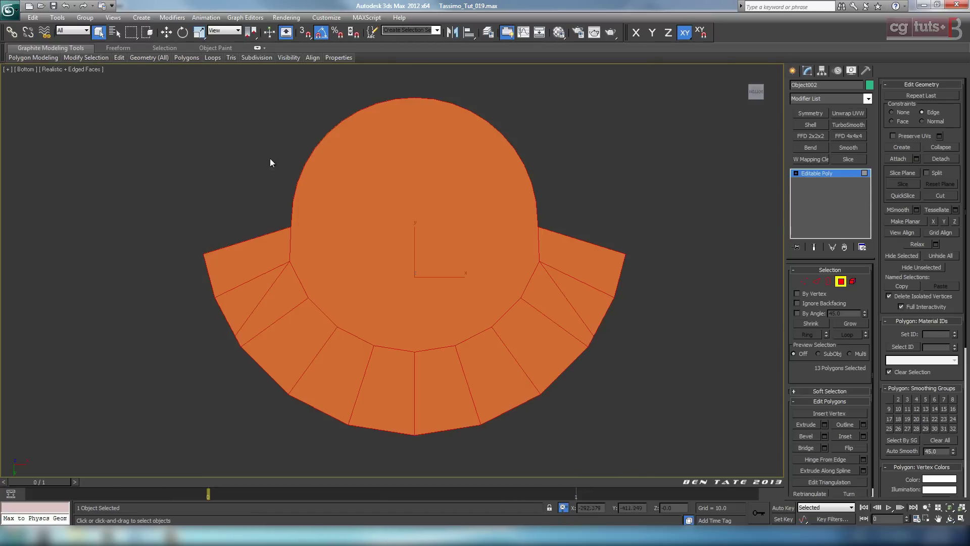
drag(686, 462, 687, 461)
alt+drag(232, 313, 232, 312)
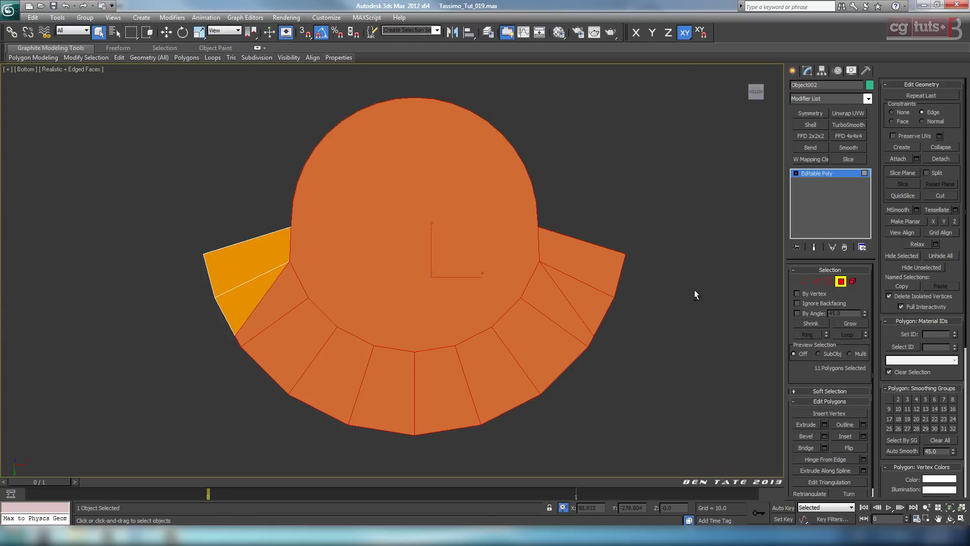
alt+drag(613, 316, 604, 323)
middle_drag(632, 379, 641, 377)
key(alt+w)
right_click(304, 329)
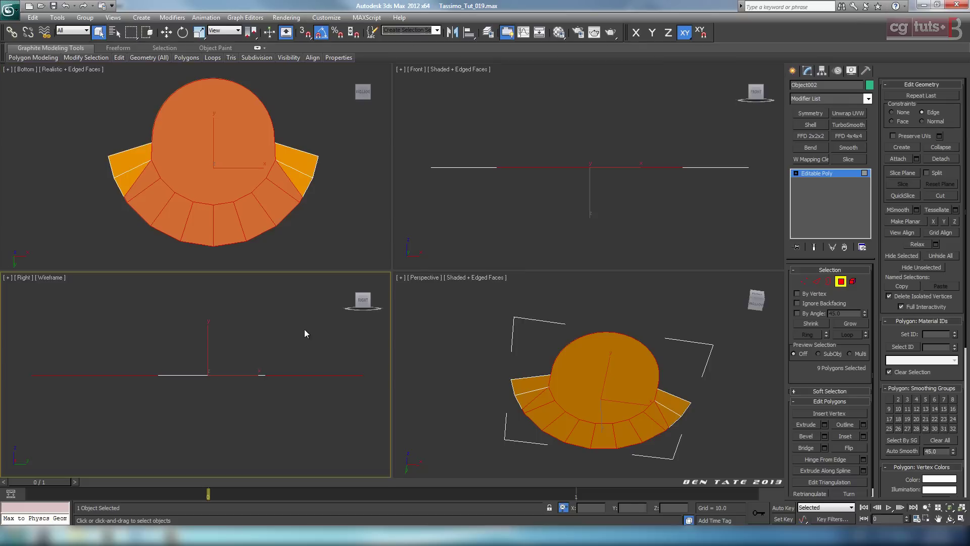
key(alt+w)
middle_drag(460, 306, 463, 306)
scroll(522, 313, up, 3)
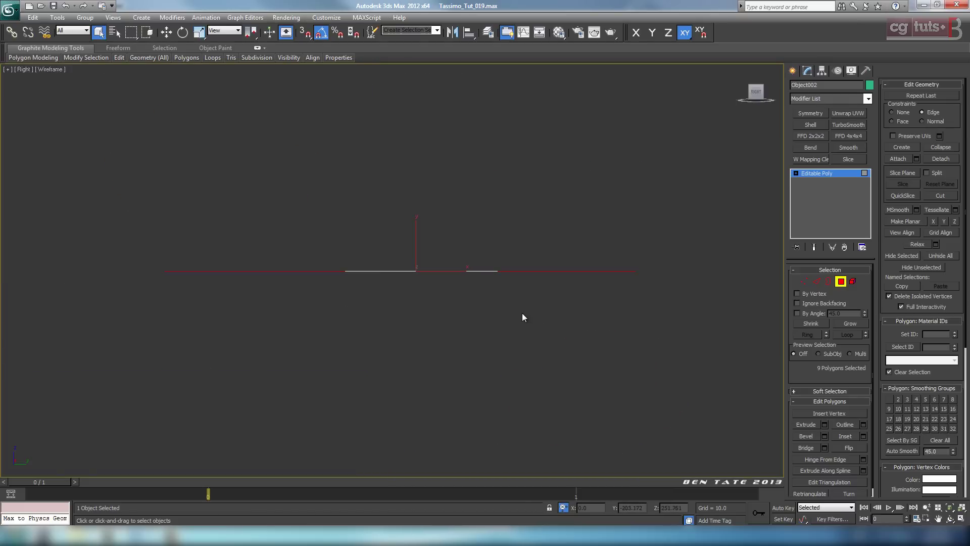
middle_drag(523, 314, 536, 274)
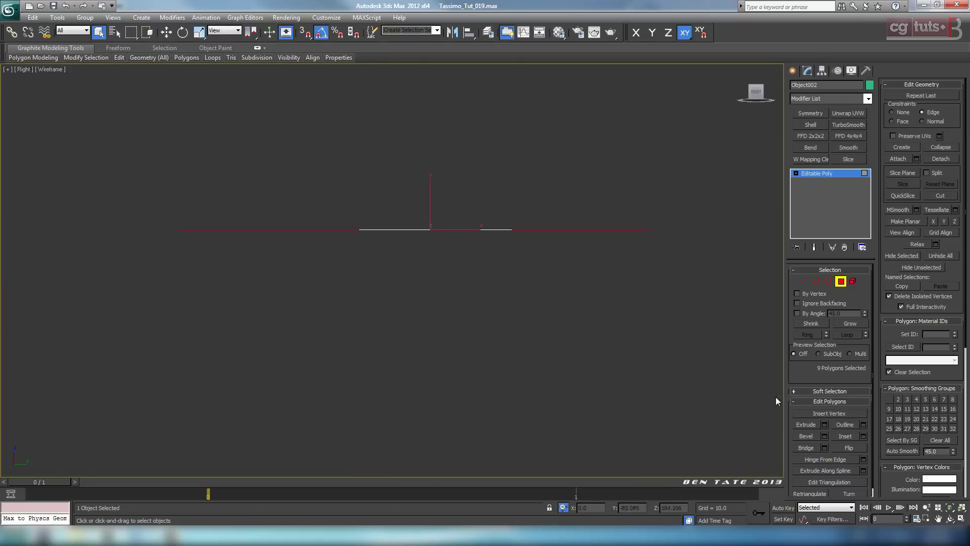
click(824, 436)
middle_drag(626, 312, 610, 320)
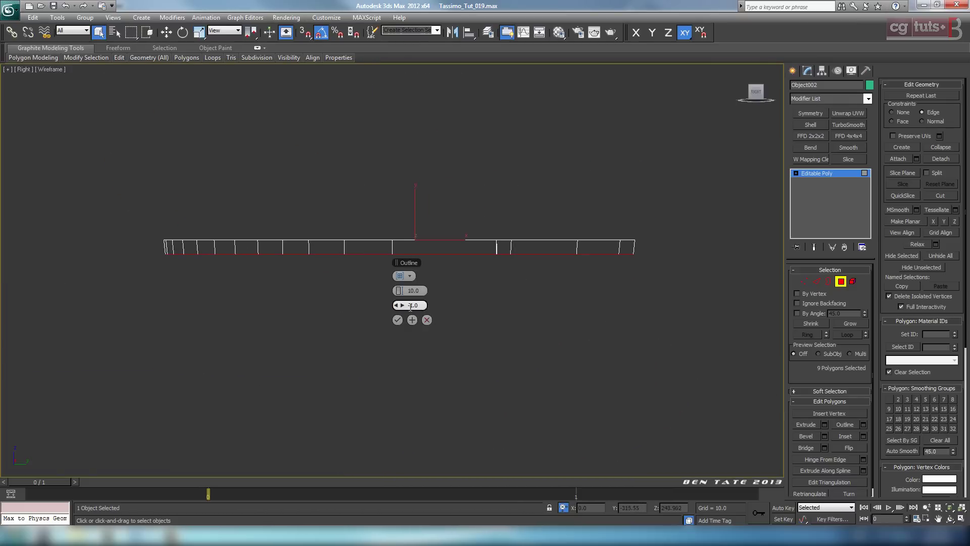
drag(402, 290, 429, 292)
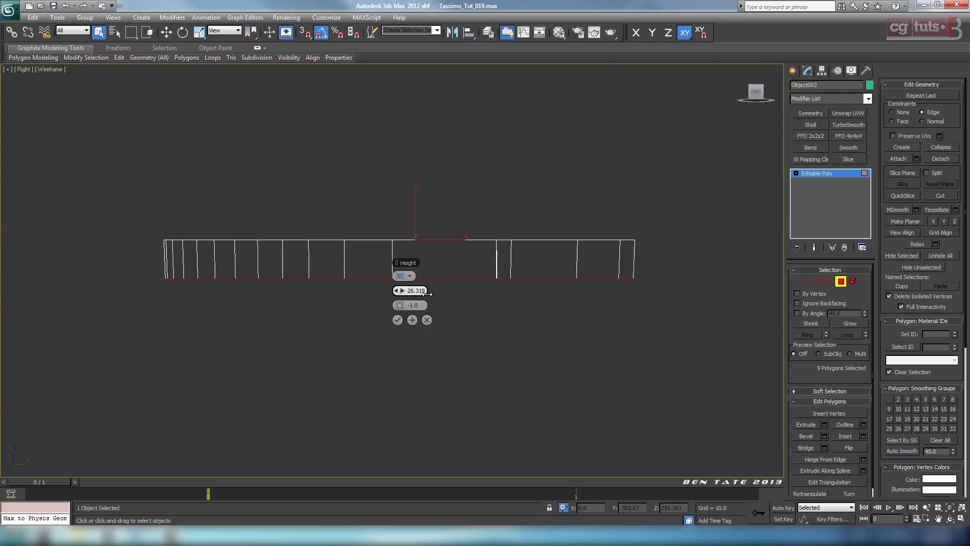
drag(402, 305, 392, 309)
Examine the bevel preview from below in the Perspective view, and compare it with the reference photo 008_TassimoT65
key(alt+w)
right_click(606, 367)
key(alt+w)
alt+middle_drag(629, 361, 581, 352)
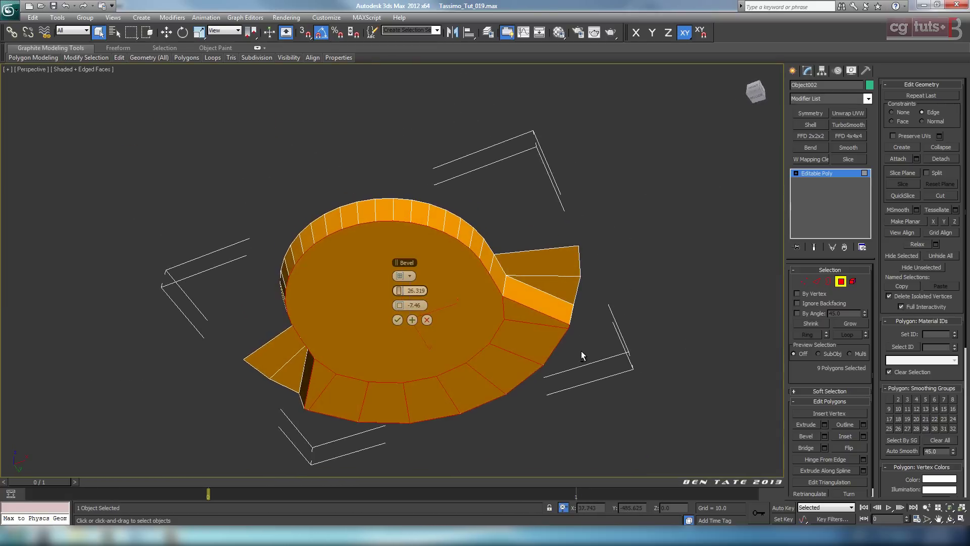
mouse_move(141, 535)
click(228, 470)
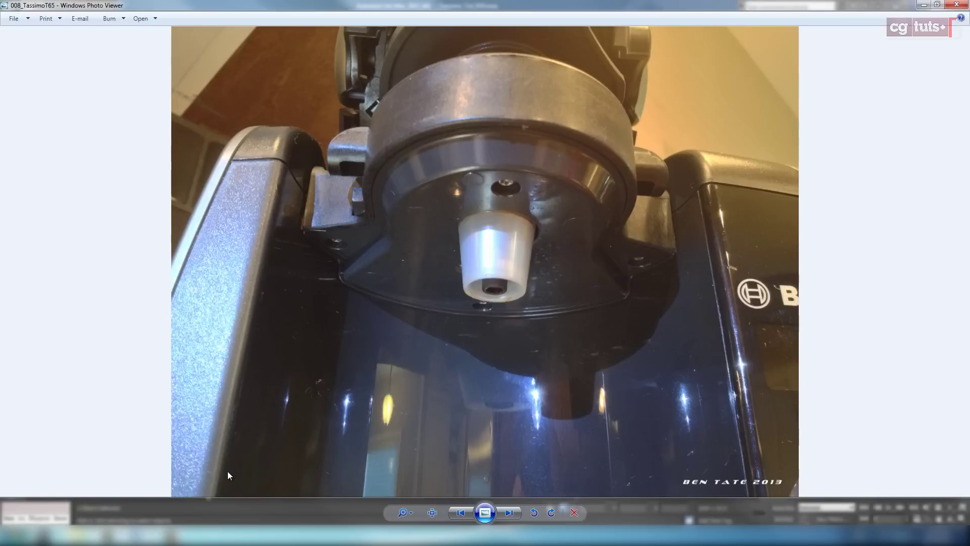
click(925, 7)
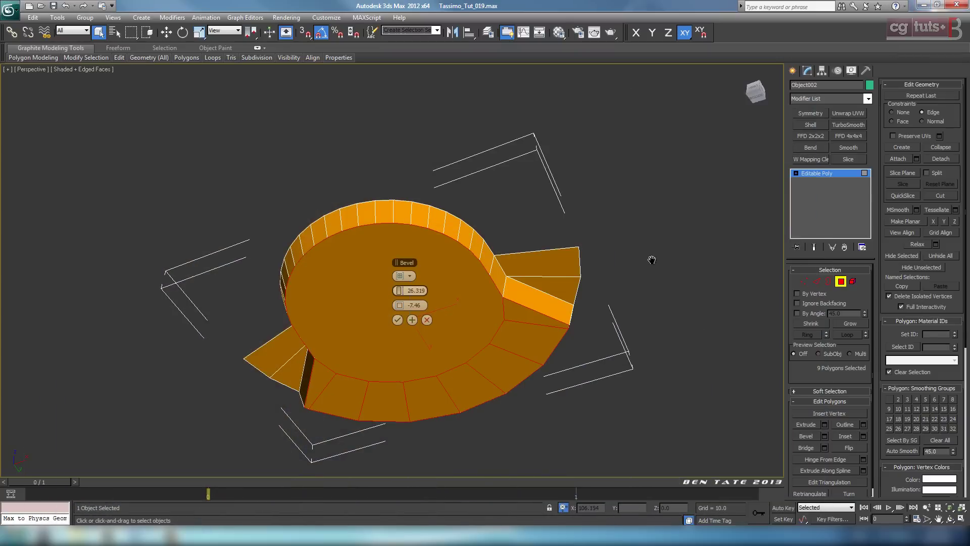
alt+middle_drag(650, 260, 621, 292)
Set the plate bevel's height to 30 and its outline to -9, and check the preview from below
double_click(408, 291)
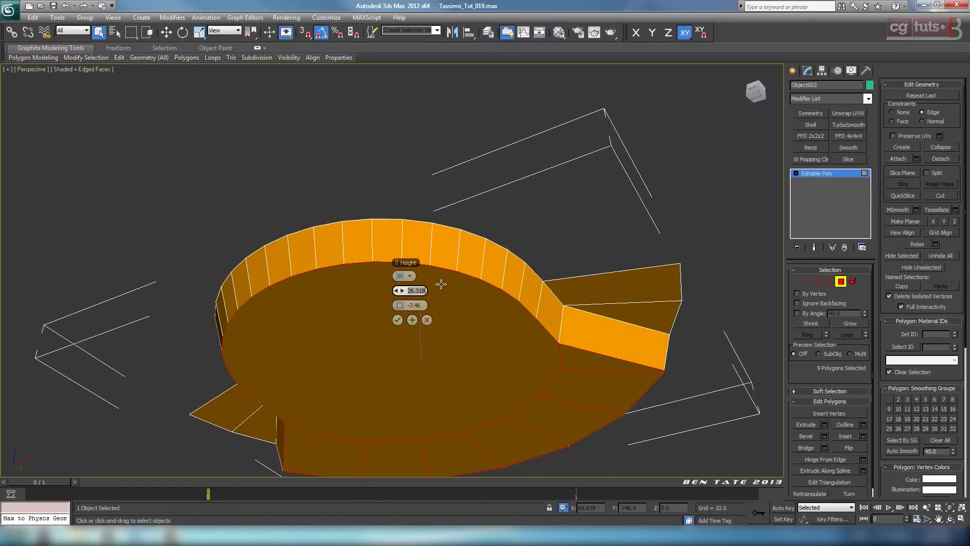
text(30)
key(Tab)
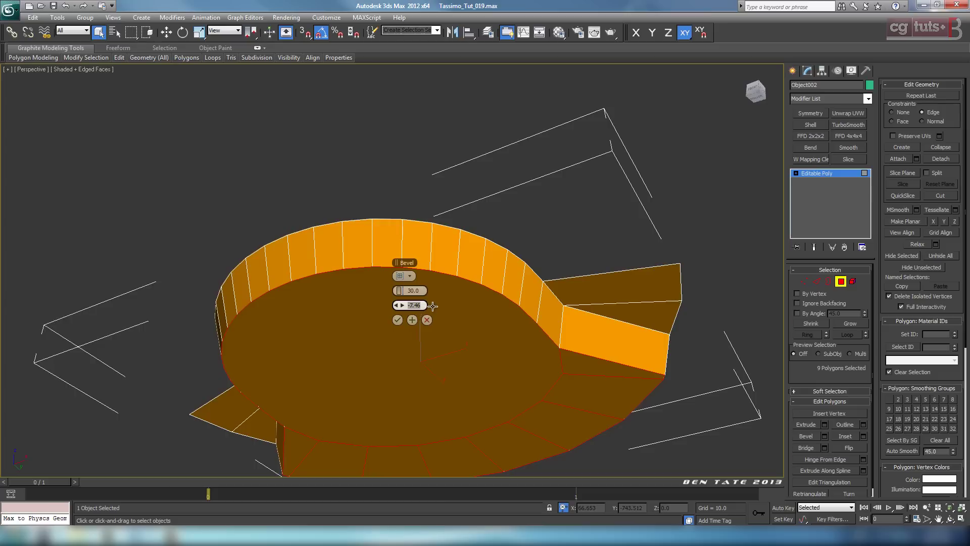
text(-9)
alt+middle_drag(493, 296, 418, 283)
key(Tab)
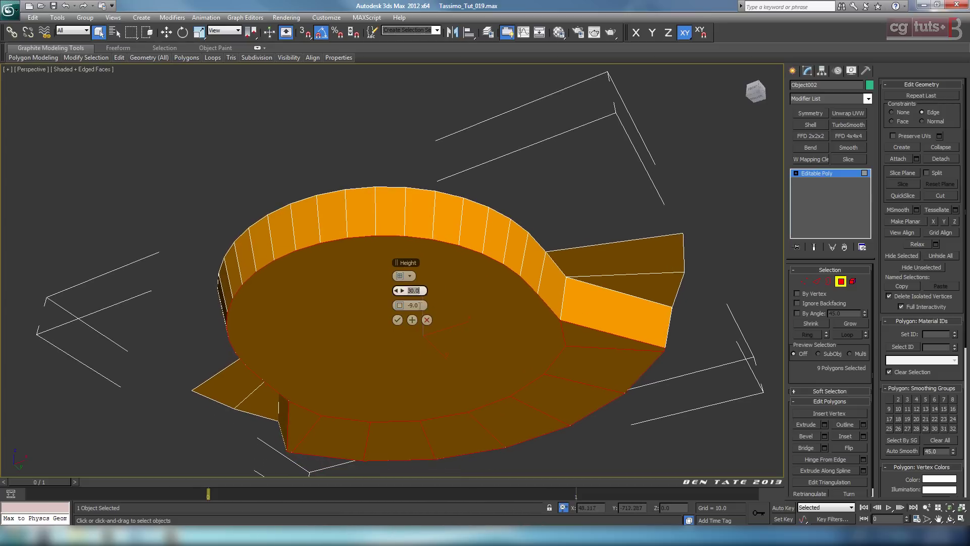
mouse_move(479, 311)
middle_down()
mouse_move(483, 301)
mouse_move(520, 336)
mouse_move(520, 326)
mouse_move(431, 332)
mouse_move(459, 329)
mouse_move(437, 324)
mouse_move(493, 303)
middle_up()
scroll(483, 301, down, 5)
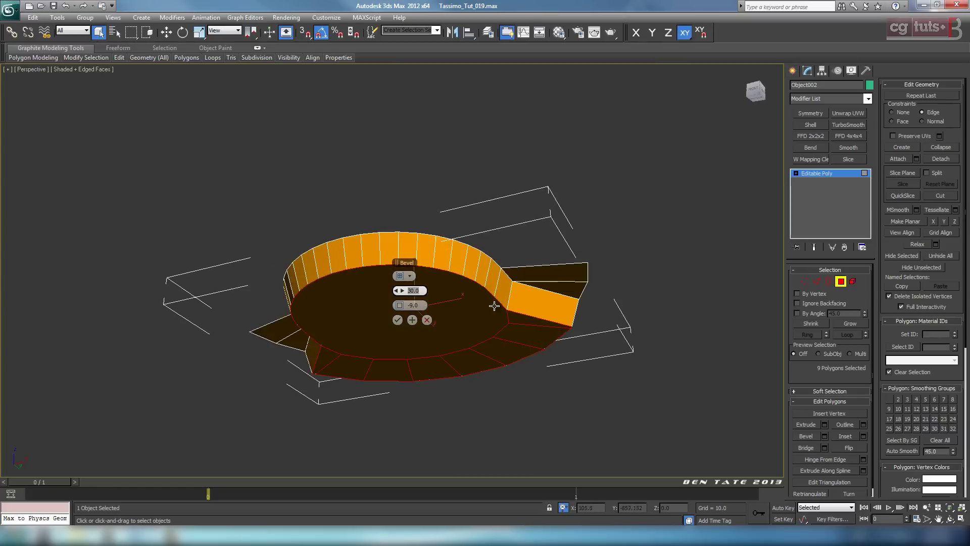
scroll(495, 298, up, 3)
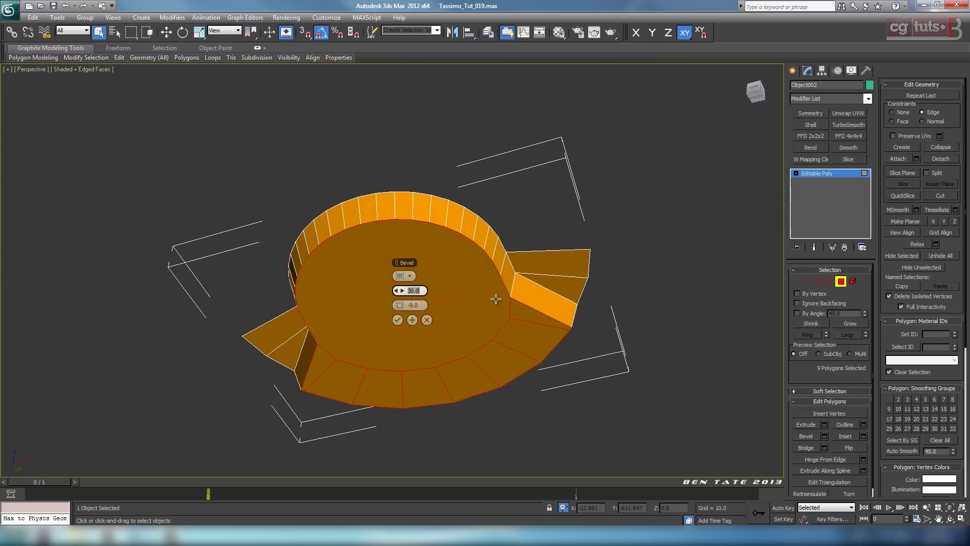
Apply the plate's bevel and inspect the result from below in the Perspective and Bottom views
click(397, 319)
scroll(520, 325, up, 3)
alt+middle_drag(520, 325, 522, 272)
middle_drag(577, 307, 501, 198)
alt+middle_drag(500, 301, 562, 320)
alt+middle_drag(572, 393, 575, 387)
key(alt+w)
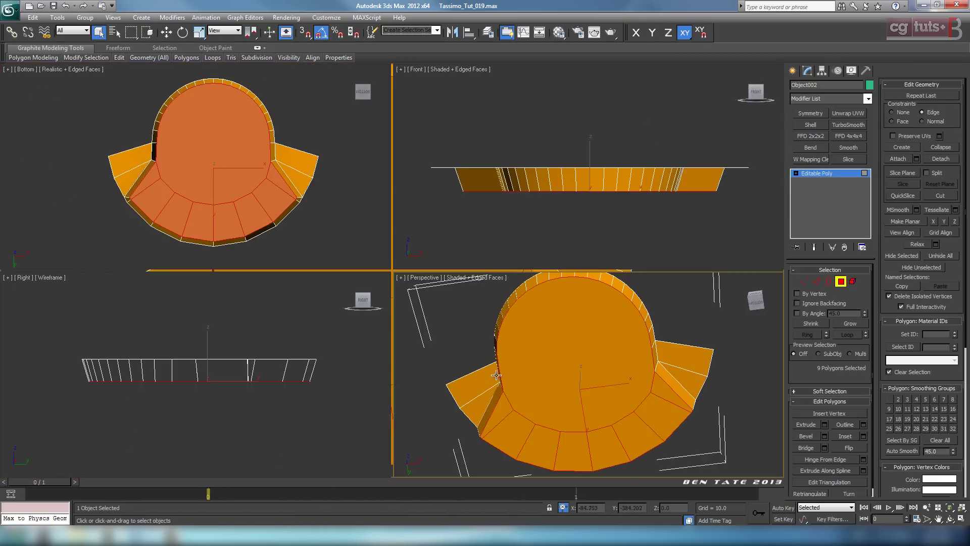
right_click(287, 216)
key(alt+w)
scroll(616, 267, up, 4)
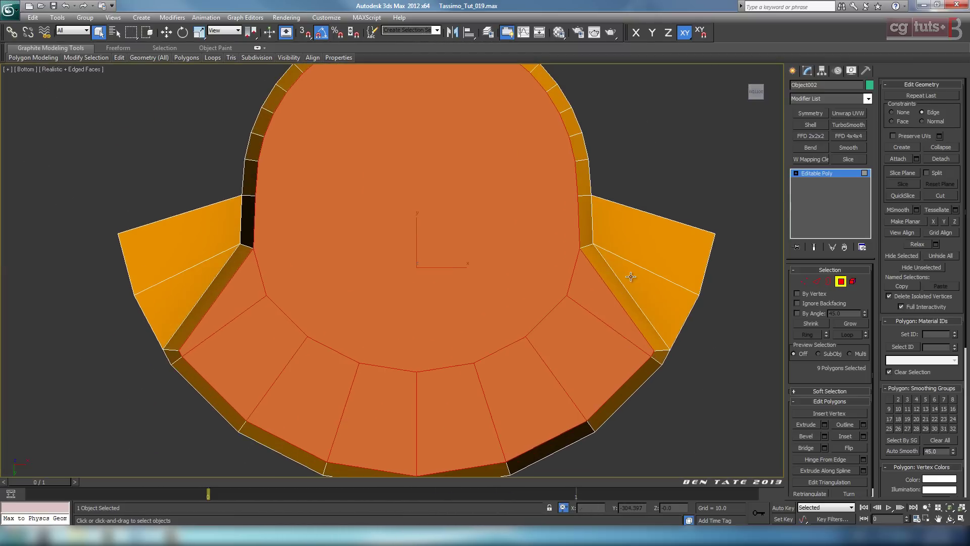
Select the edges crossing the plate's right wing and its bevelled side, plus the ring of radial edges across the front rim
click(817, 282)
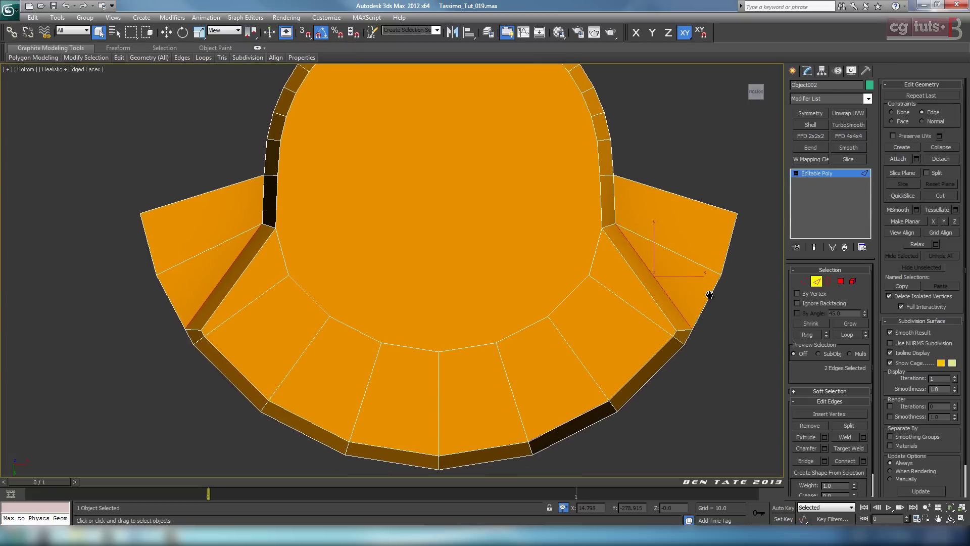
middle_drag(692, 306, 664, 303)
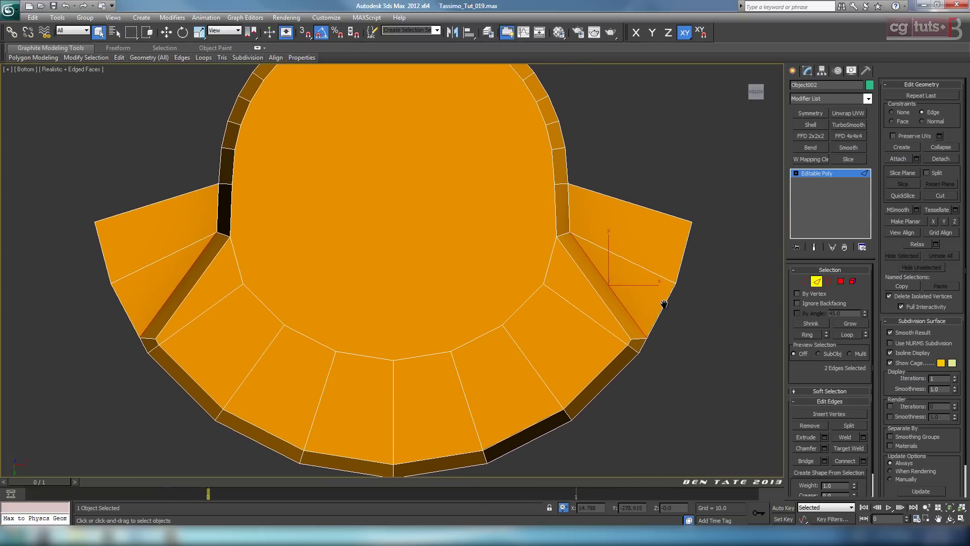
drag(620, 271, 619, 272)
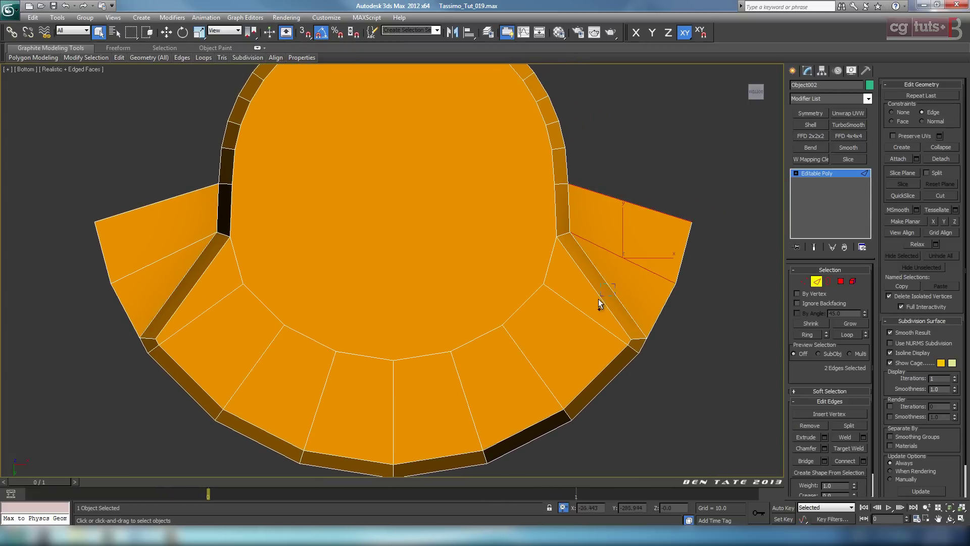
ctrl+drag(571, 317, 571, 316)
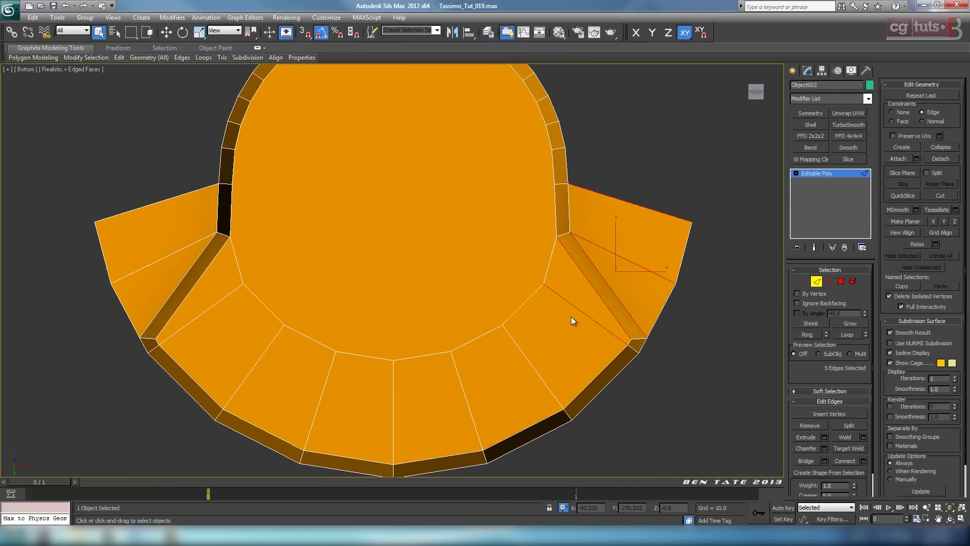
click(812, 334)
middle_drag(693, 284, 682, 284)
click(863, 461)
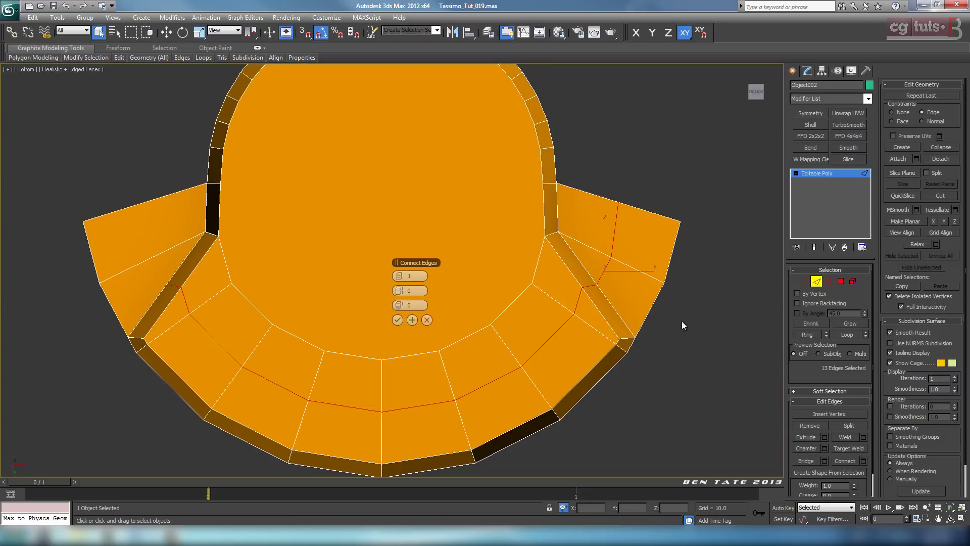
middle_drag(681, 320, 727, 312)
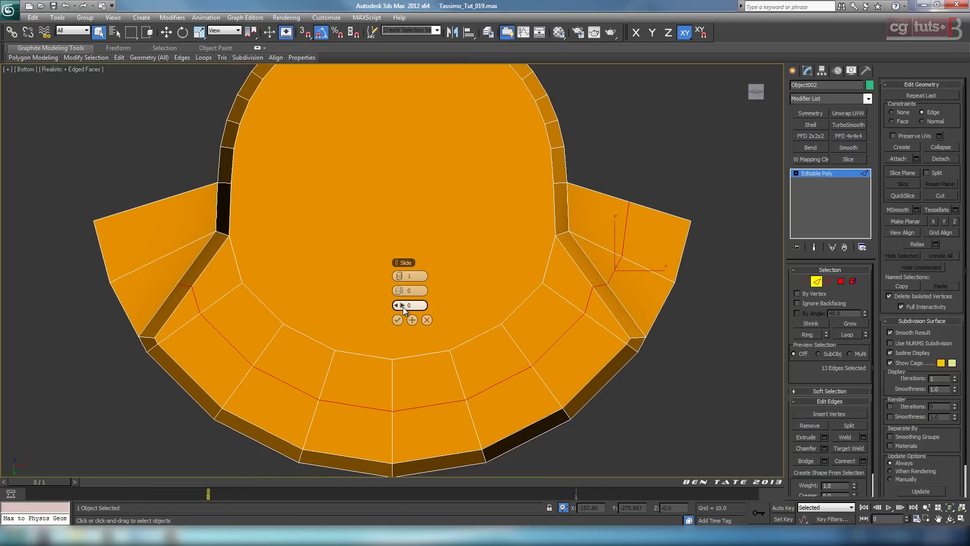
drag(402, 307, 409, 308)
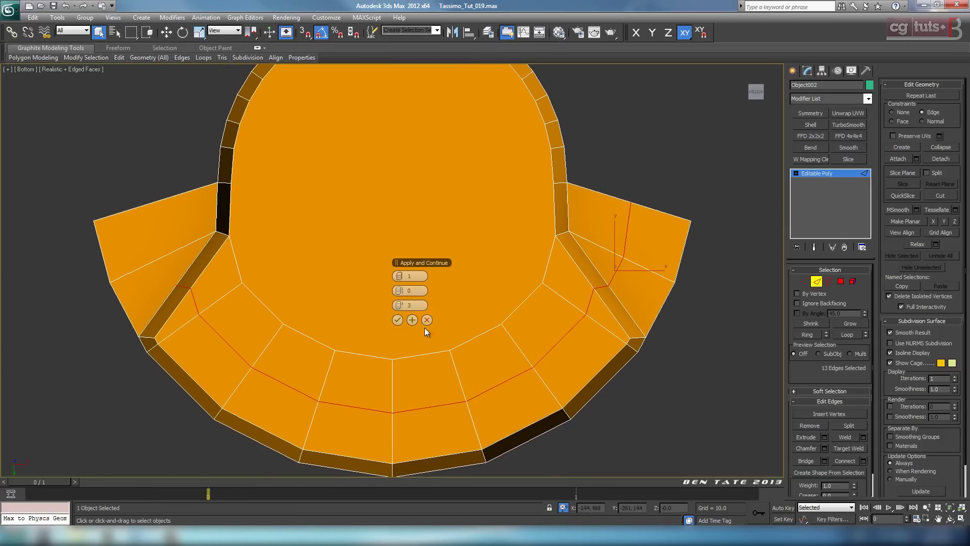
click(428, 320)
Add the left wing's crossing edges to the selection and connect them all with 1 segment, pinch 0 and a slide of about 29
middle_drag(574, 360, 619, 359)
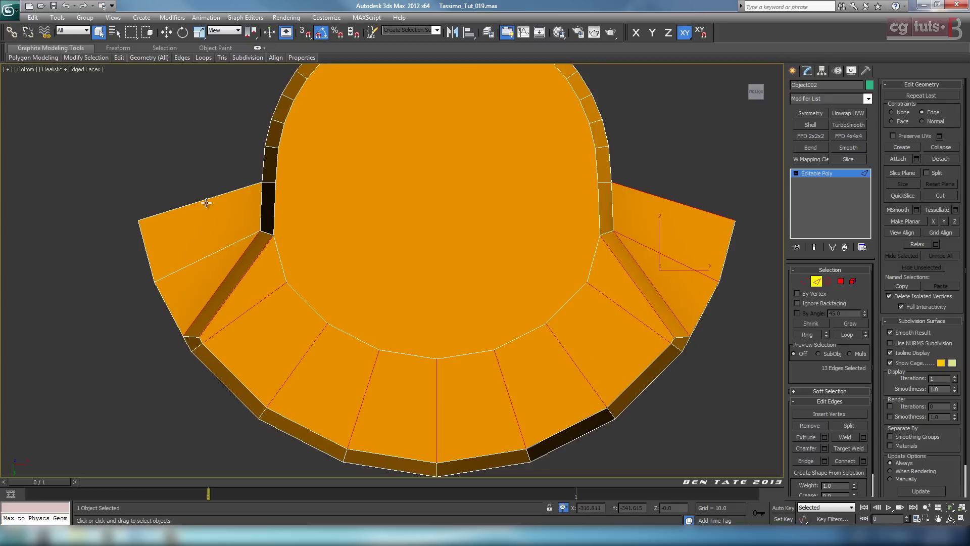
ctrl+drag(226, 280, 227, 287)
click(862, 461)
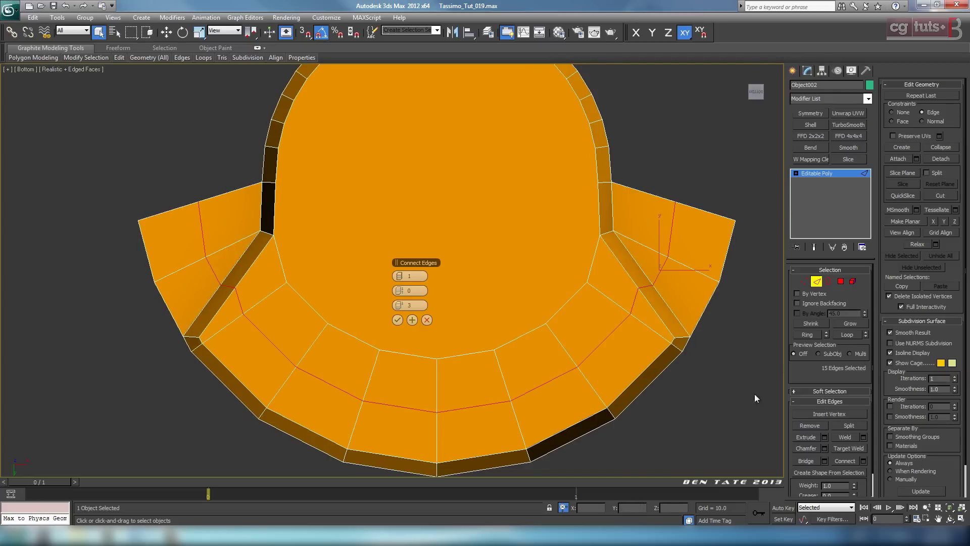
middle_drag(692, 355, 614, 296)
mouse_move(646, 364)
middle_down()
mouse_move(623, 298)
mouse_move(636, 350)
middle_up()
drag(404, 305, 449, 332)
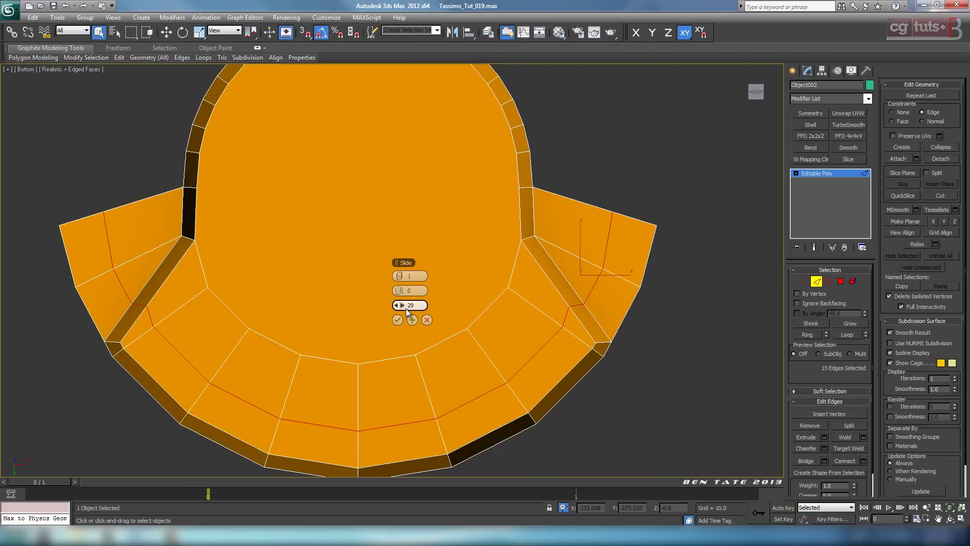
click(397, 320)
middle_drag(612, 346, 495, 326)
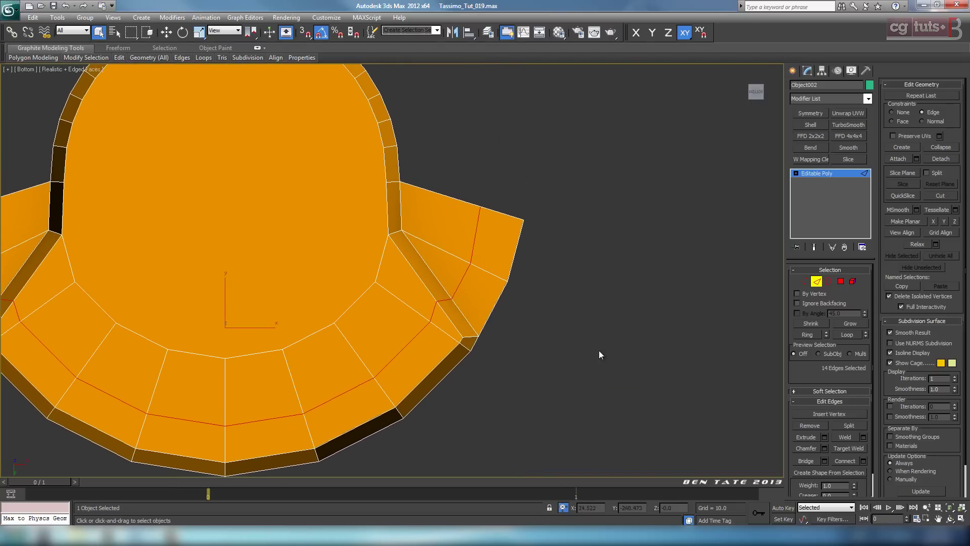
middle_drag(574, 253, 616, 266)
scroll(630, 275, up, 2)
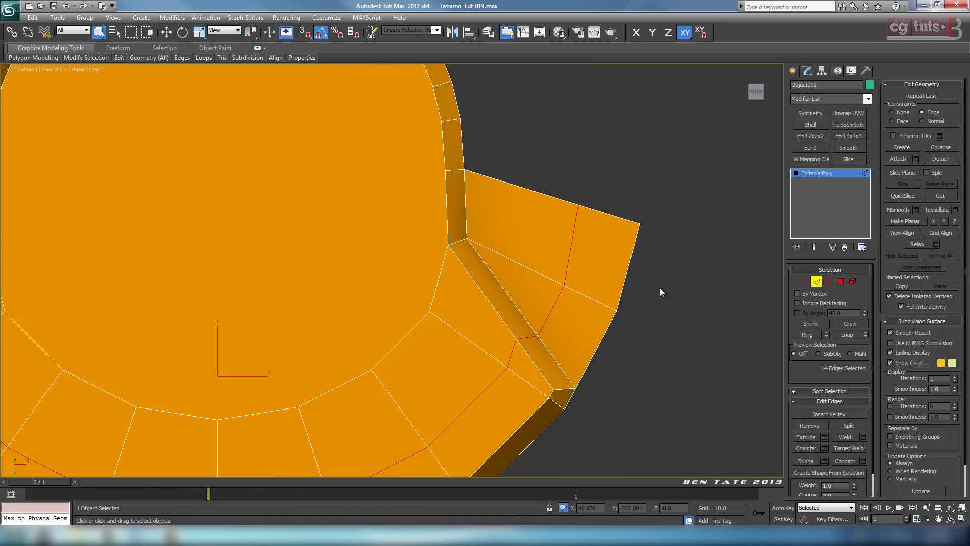
middle_drag(660, 292, 623, 269)
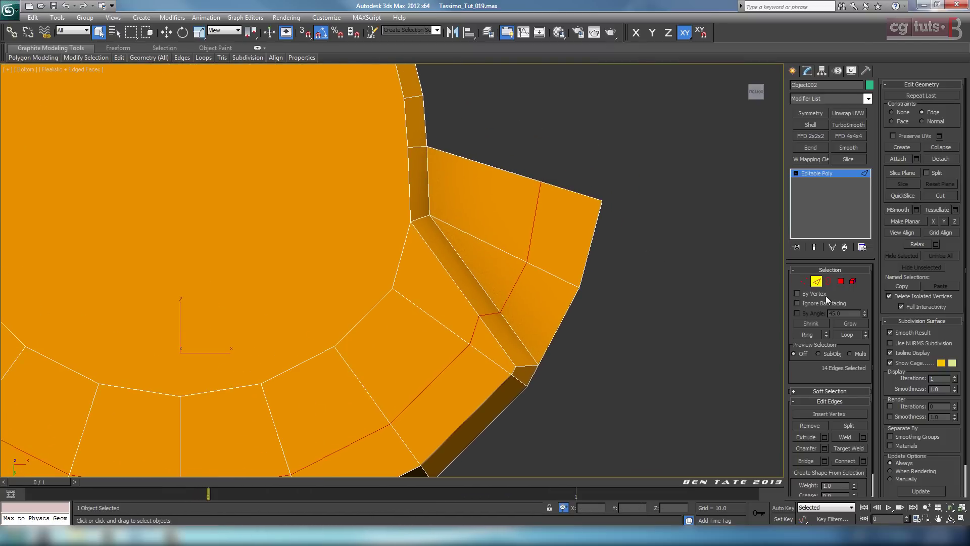
click(817, 281)
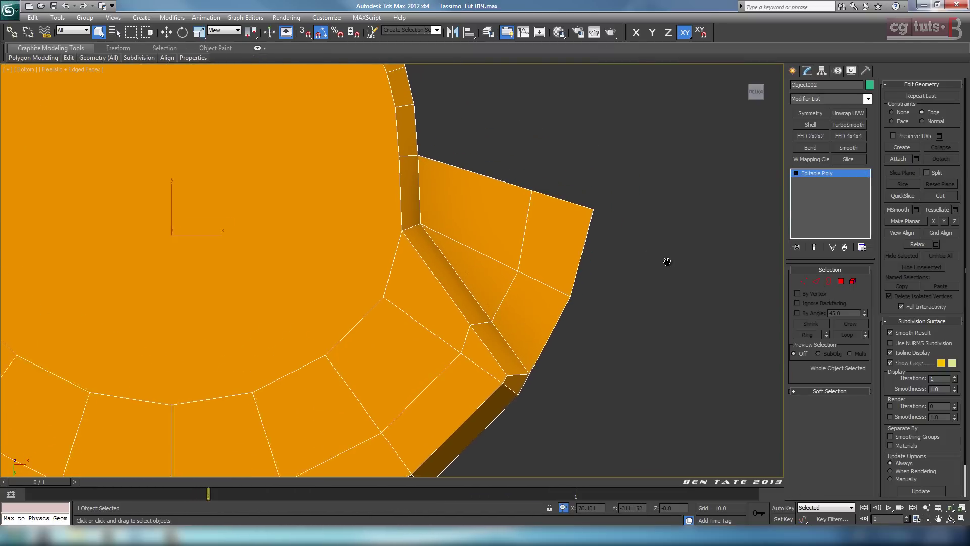
Draw a circle spline with radius about 7.5 centred on the new inner vertex of the right wing, using wireframe display
click(793, 71)
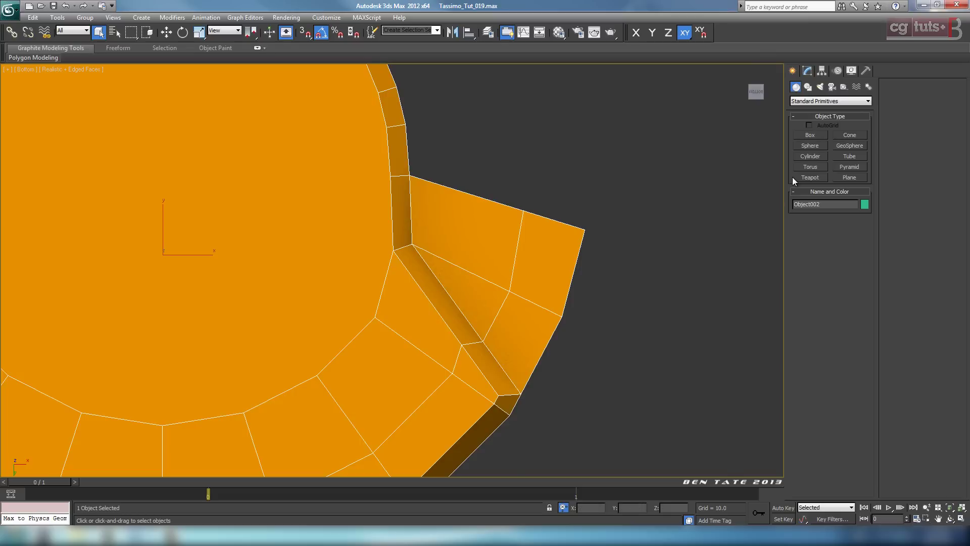
click(808, 87)
click(811, 154)
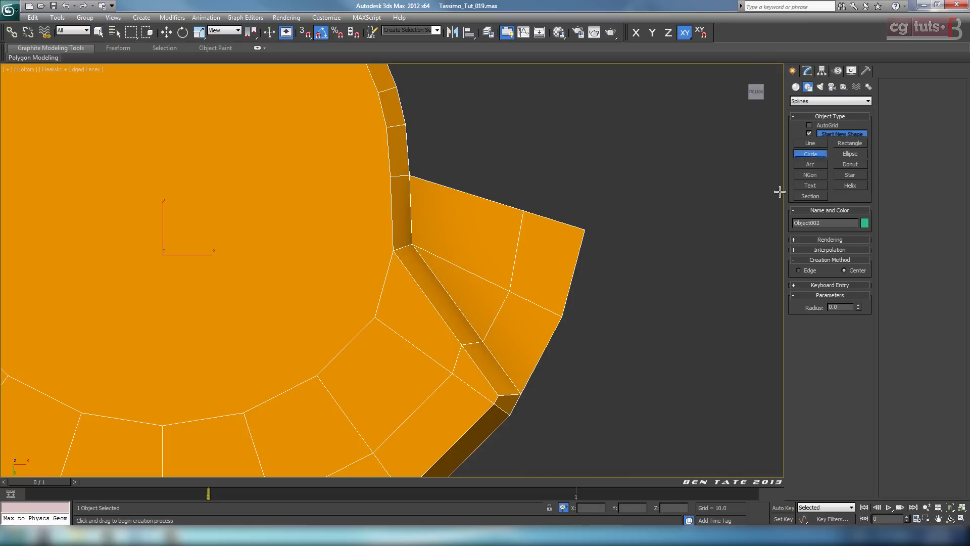
key(F3)
scroll(505, 293, up, 3)
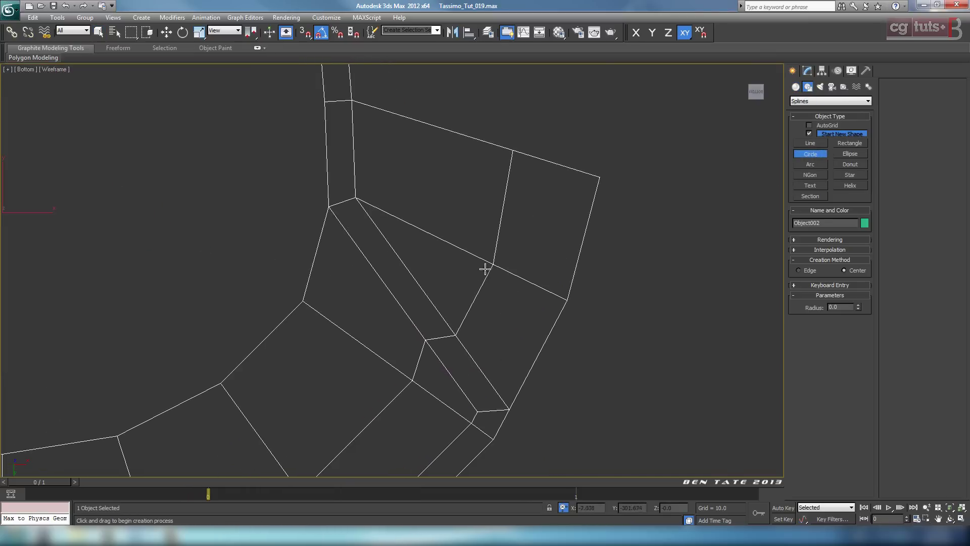
drag(492, 263, 497, 286)
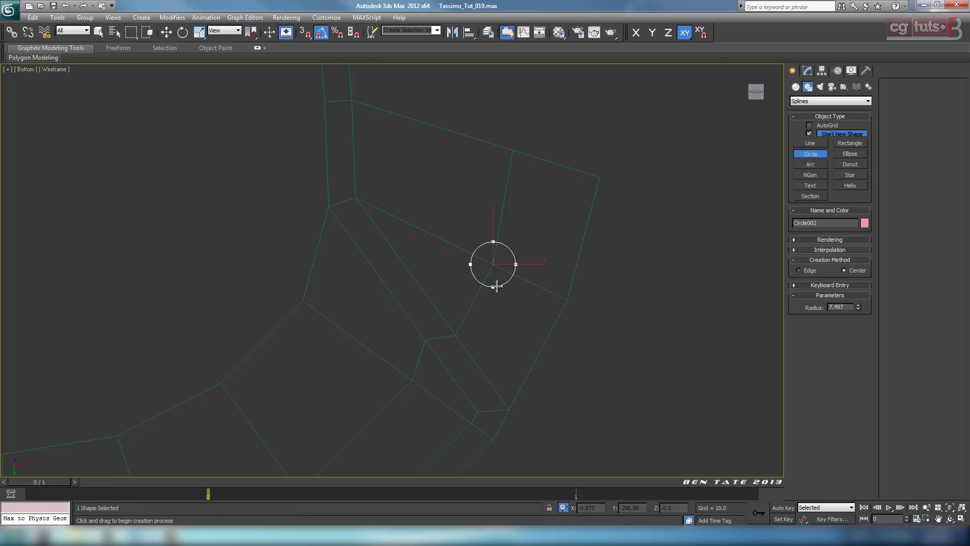
Set the circle's interpolation to 1 step, giving it an eight-sided outline
click(838, 250)
right_click(855, 261)
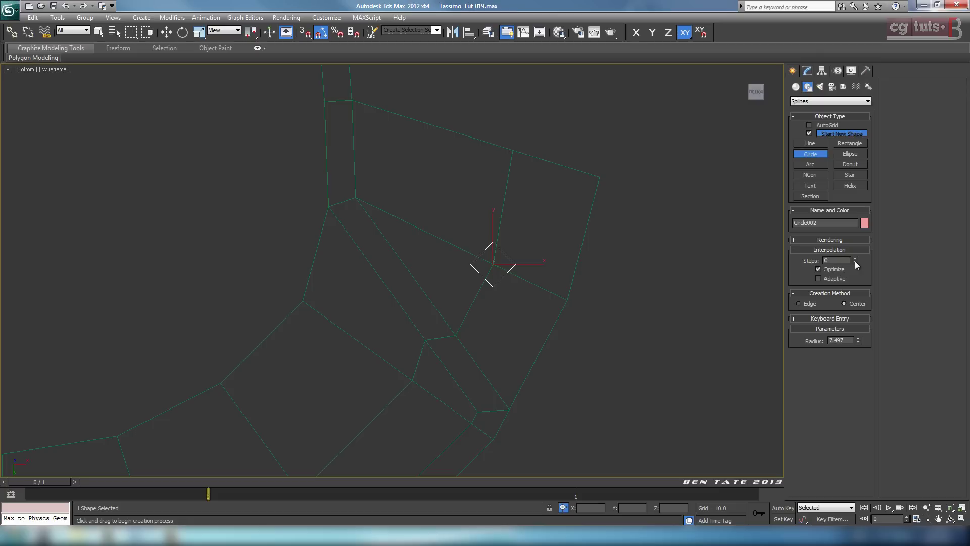
click(855, 259)
middle_drag(590, 289, 592, 297)
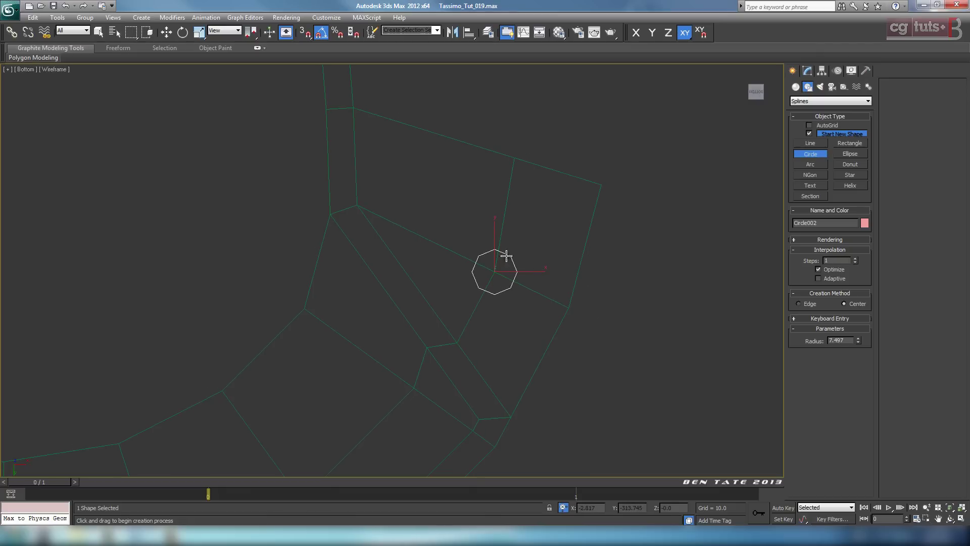
Compare the circle on the plate's wing with the reference photo 008_TassimoT65, and return to the 3ds Max scene
scroll(550, 251, down, 5)
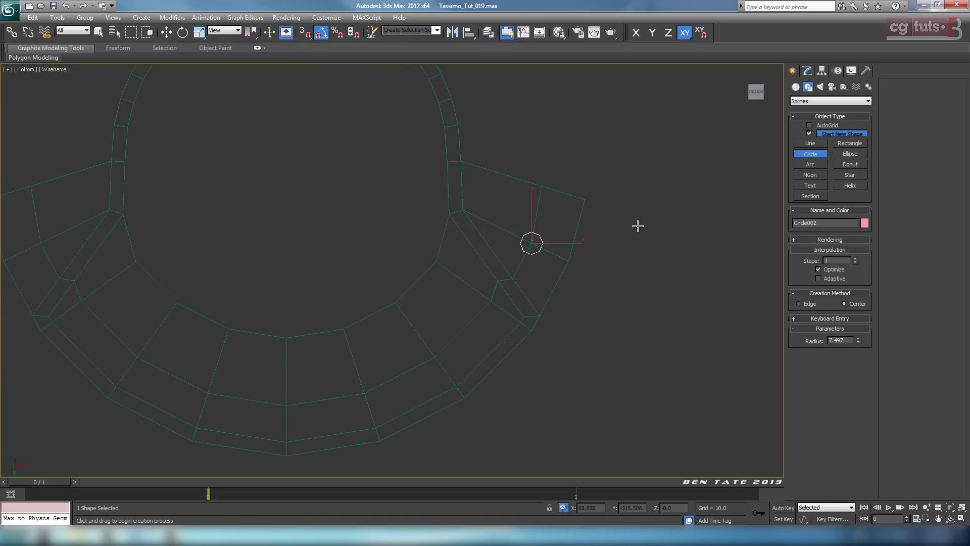
mouse_move(138, 535)
click(208, 495)
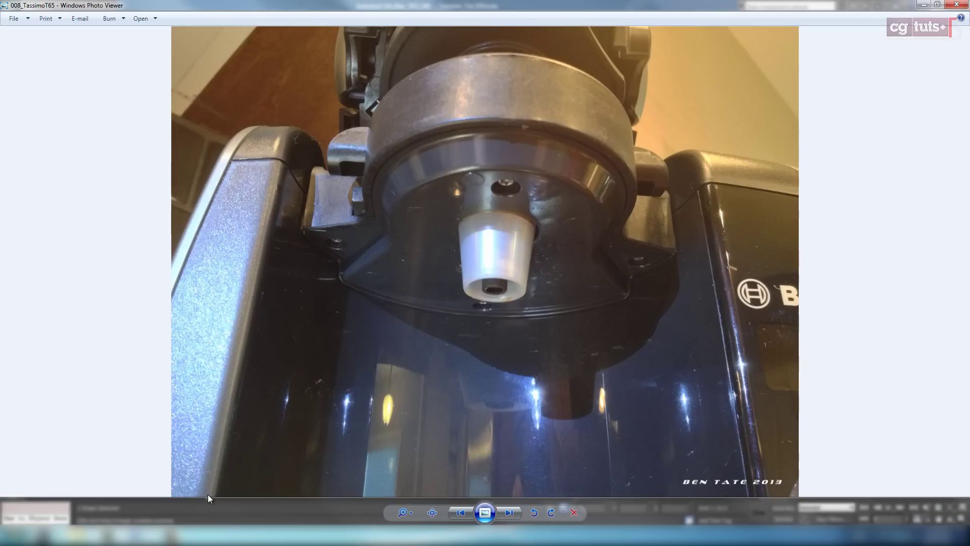
click(926, 5)
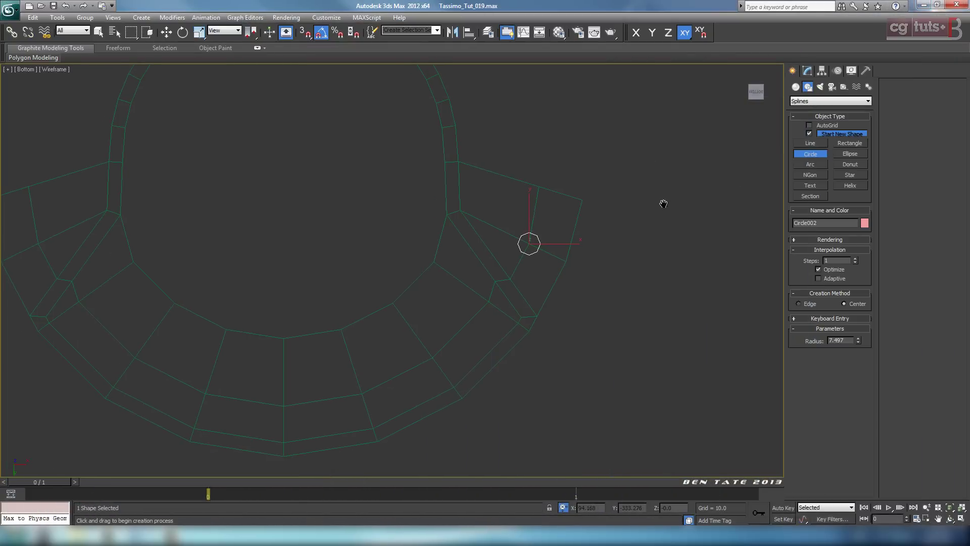
Enlarge the circle on the wing and set its radius to 9
drag(858, 340, 860, 331)
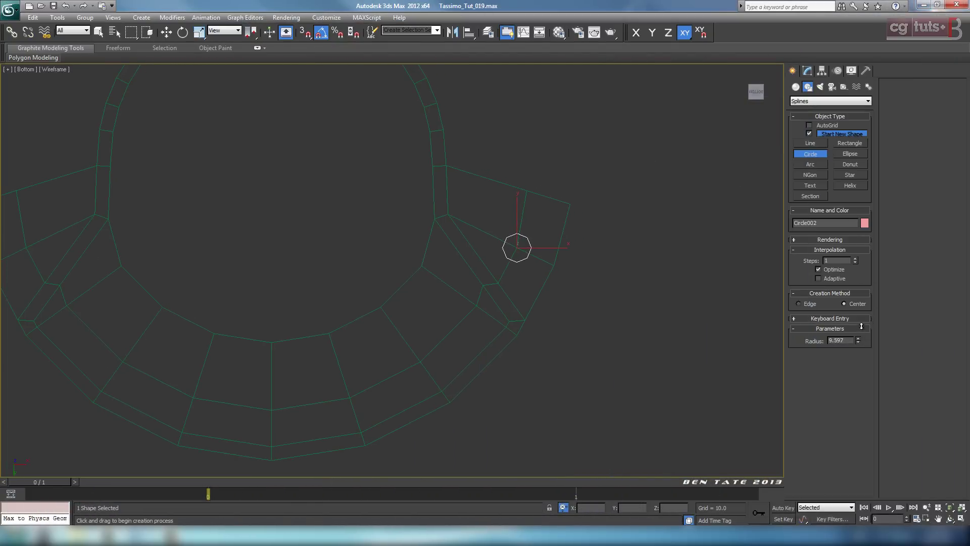
scroll(601, 298, down, 3)
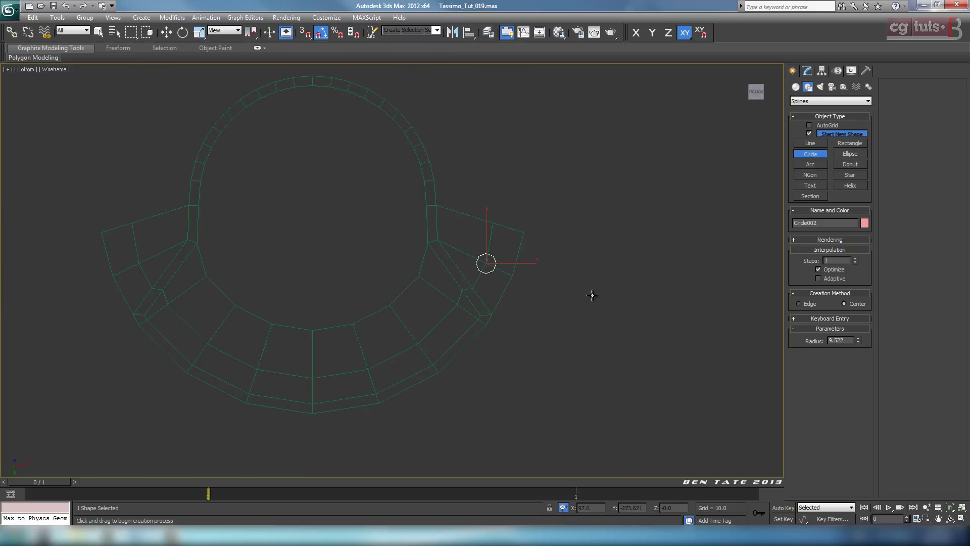
middle_drag(626, 299, 675, 280)
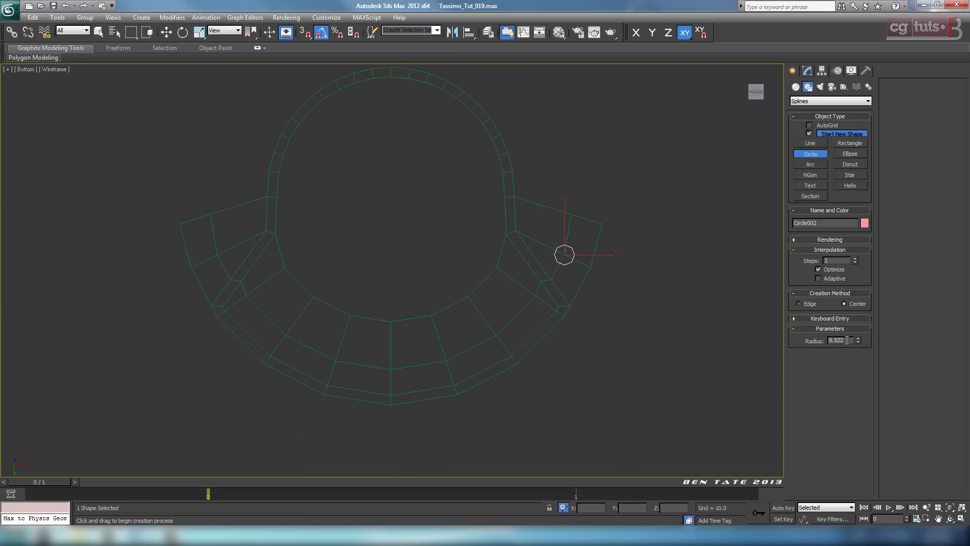
text(9)
key(Return)
middle_drag(616, 276, 556, 252)
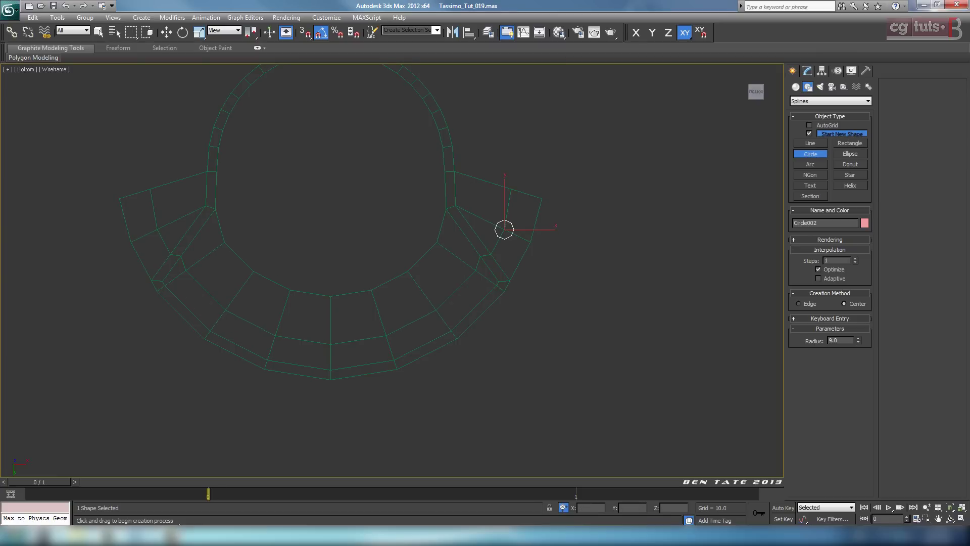
Check the wing's hole in the reference photo 008_TassimoT65 again, and set the circle's radius to 9.5 in 3ds Max
click(216, 495)
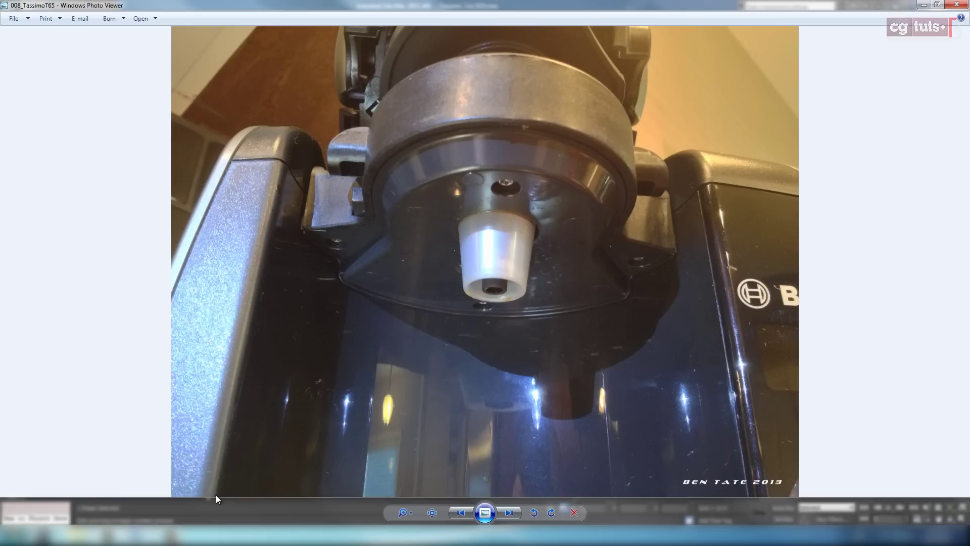
click(923, 5)
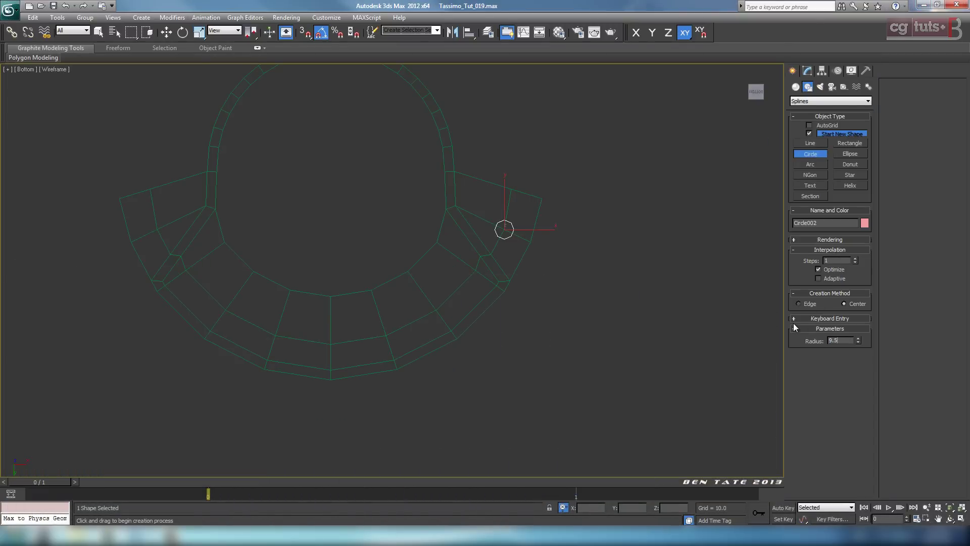
middle_drag(515, 192, 463, 238)
scroll(479, 242, up, 3)
scroll(448, 241, up, 1)
middle_drag(563, 247, 427, 213)
scroll(475, 239, up, 1)
scroll(426, 212, down, 2)
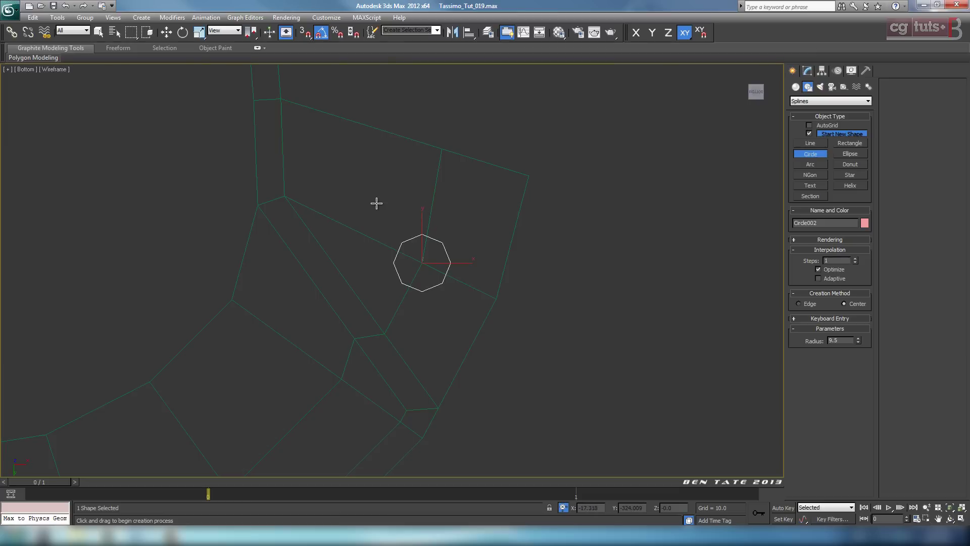
Move the circle slightly along X towards the outer edge of the right wing
click(167, 32)
scroll(550, 283, up, 2)
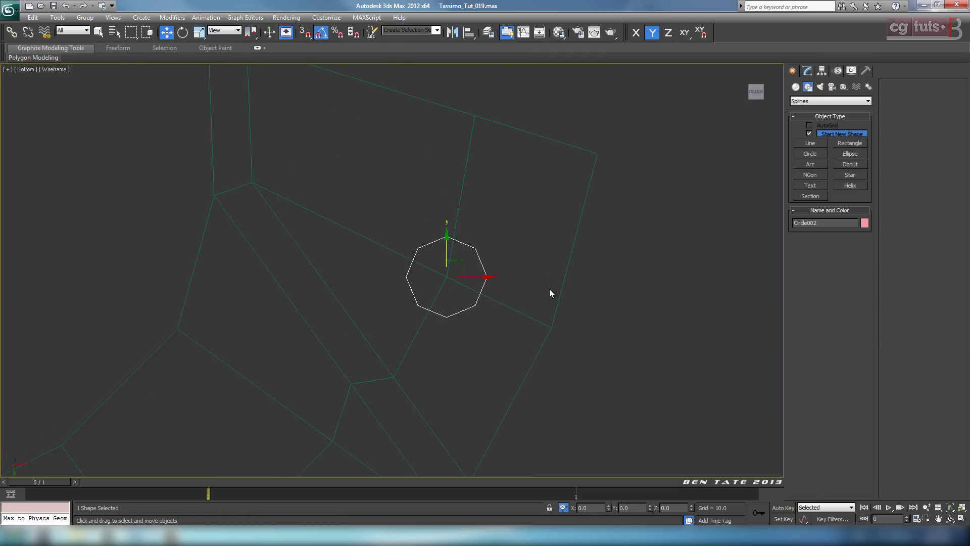
mouse_move(550, 290)
middle_down()
mouse_move(555, 258)
mouse_move(563, 276)
middle_up()
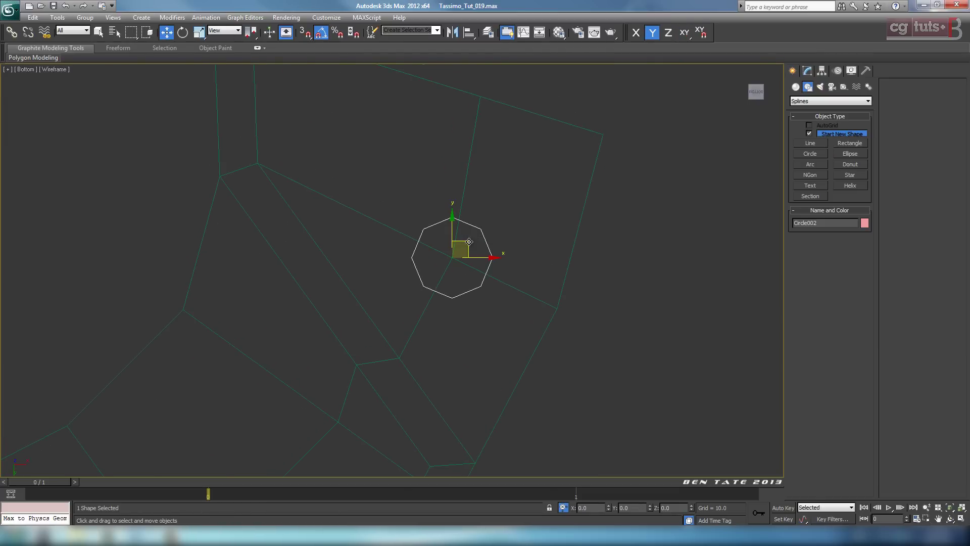
drag(469, 242, 488, 242)
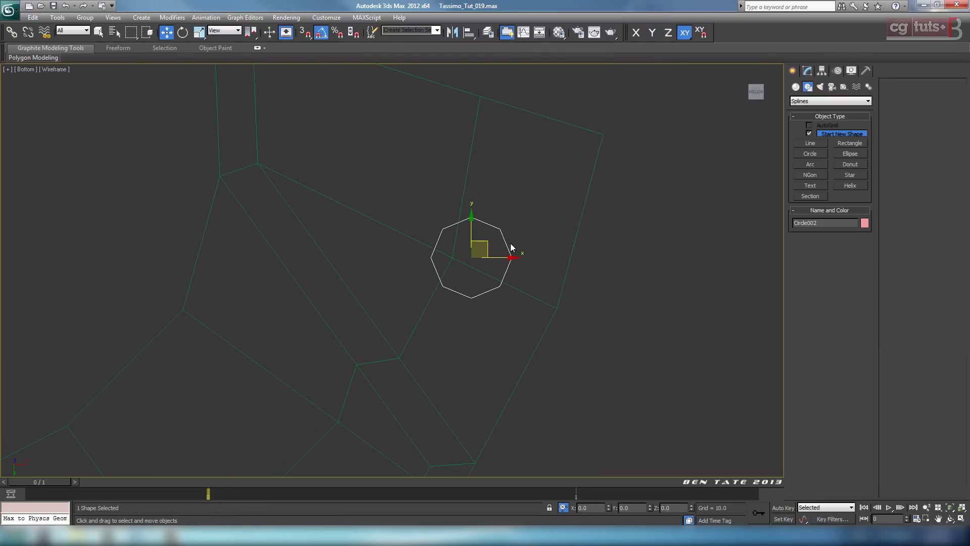
Turn on vertex snapping and snap the circle's centre onto the edge intersection beneath it on the wing
click(305, 35)
right_click(304, 34)
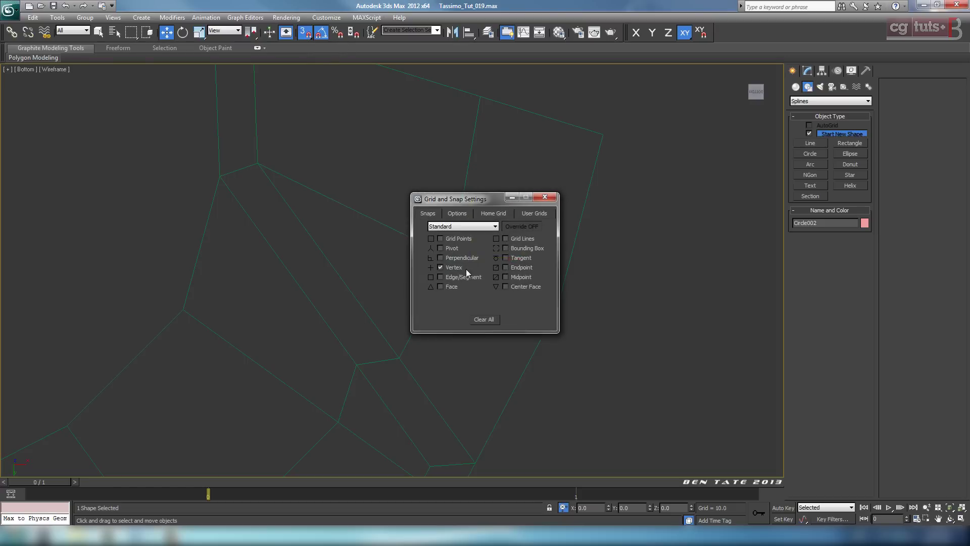
click(543, 199)
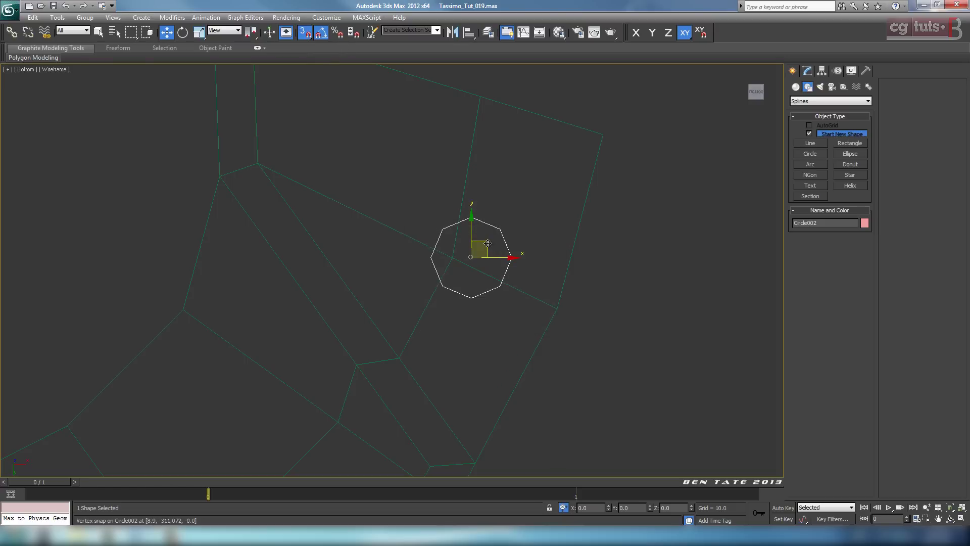
drag(517, 224, 452, 257)
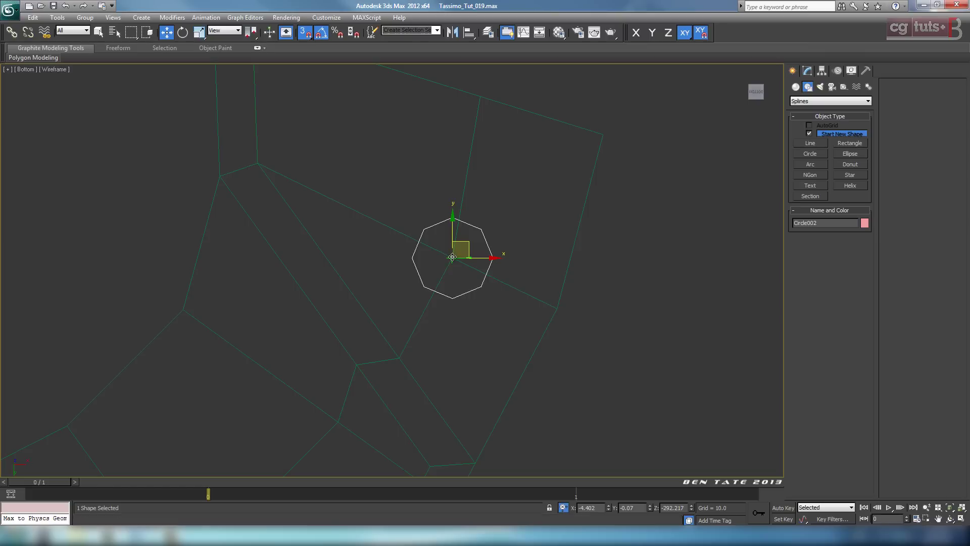
middle_drag(552, 354, 552, 347)
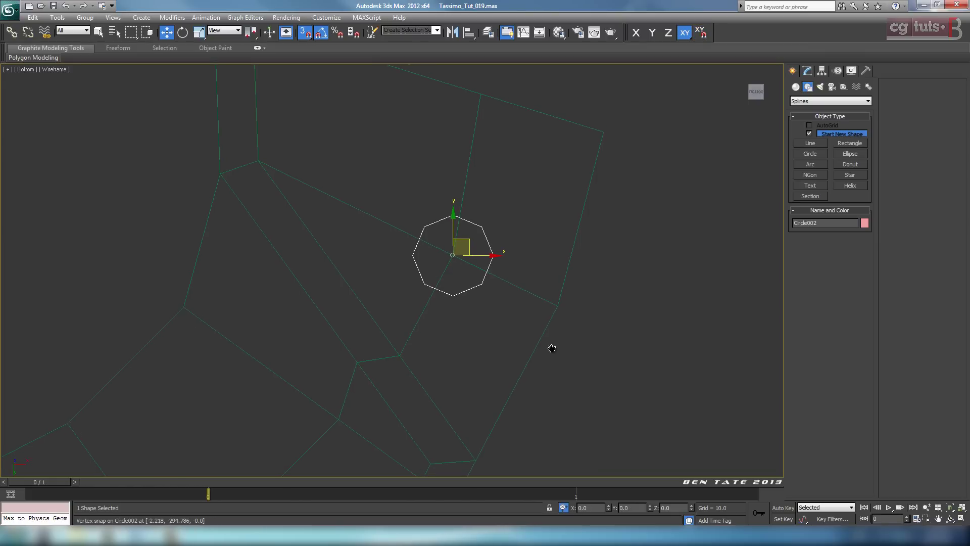
Turn off object and angle snapping, and rotate the circle about 24 degrees around Z so flat segments face the axes
click(306, 34)
click(322, 36)
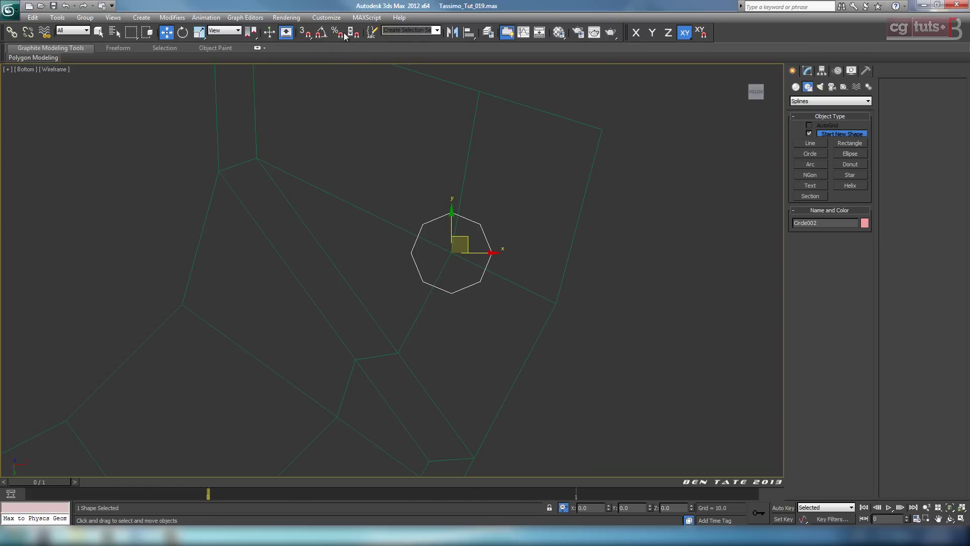
click(184, 33)
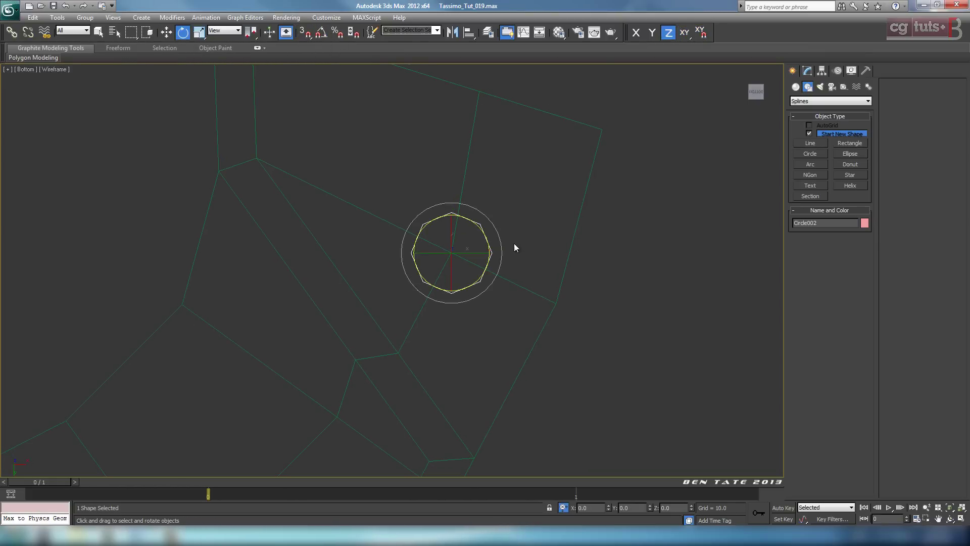
drag(476, 207, 495, 223)
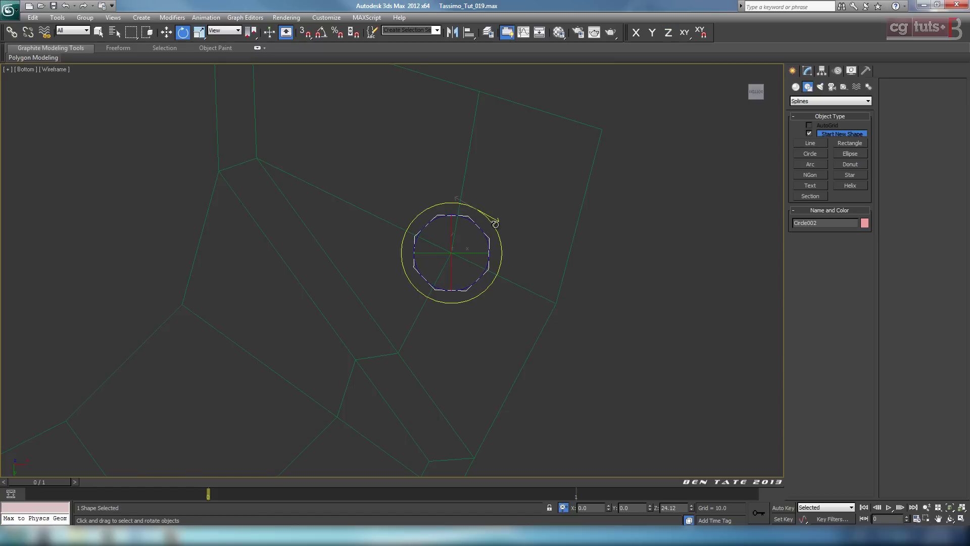
key(F7)
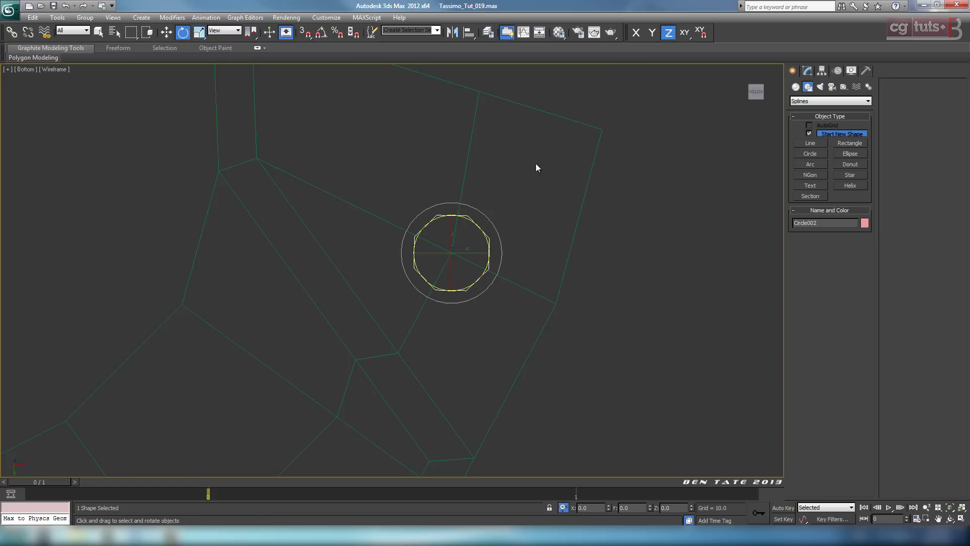
Change the circle's object colour to black and select the base plate
click(864, 223)
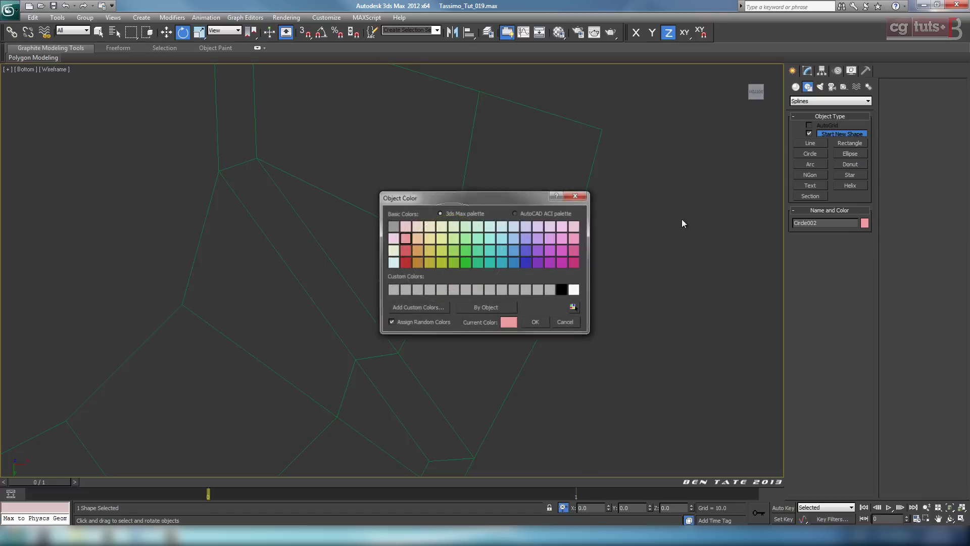
click(536, 322)
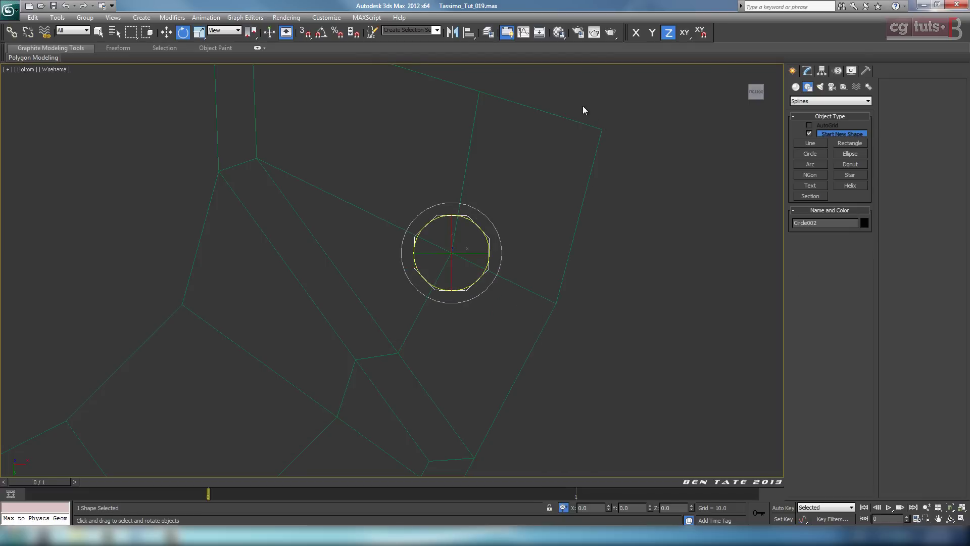
click(586, 124)
scroll(641, 200, up, 3)
middle_drag(641, 199, 600, 244)
scroll(601, 244, up, 2)
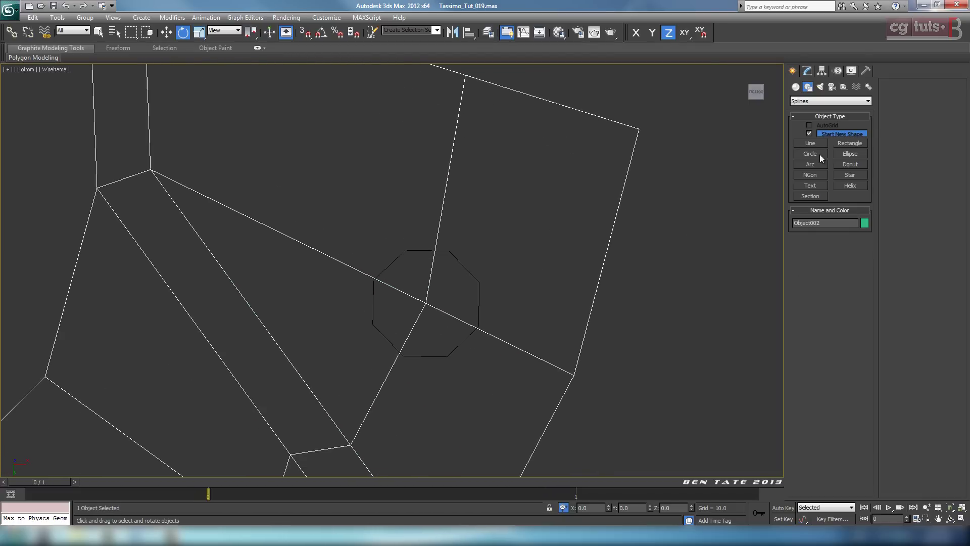
Move the middle edge loop's vertex on the wing's upper border about 7 units along X towards the outer corner
click(808, 71)
click(803, 281)
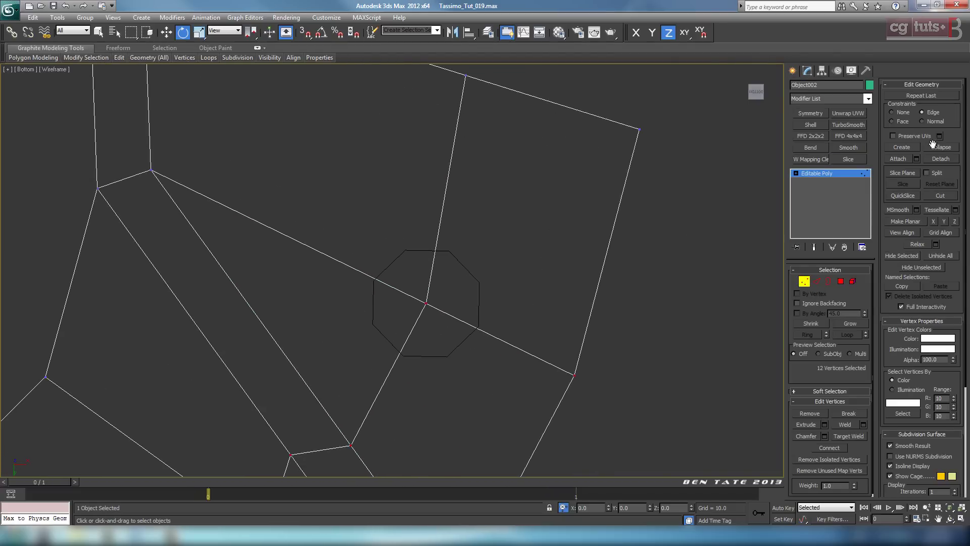
middle_drag(649, 133, 668, 157)
scroll(513, 191, down, 2)
middle_drag(515, 189, 518, 185)
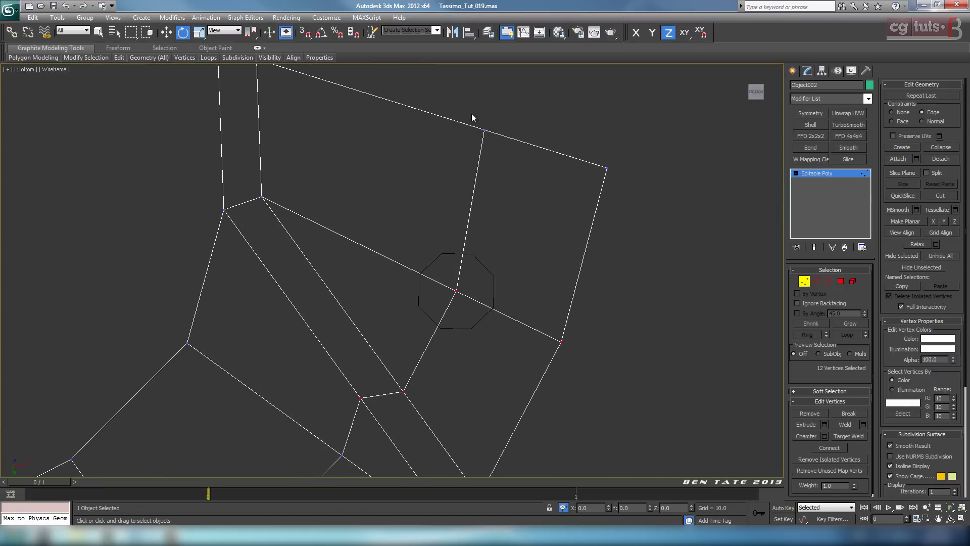
drag(471, 114, 547, 146)
key(w)
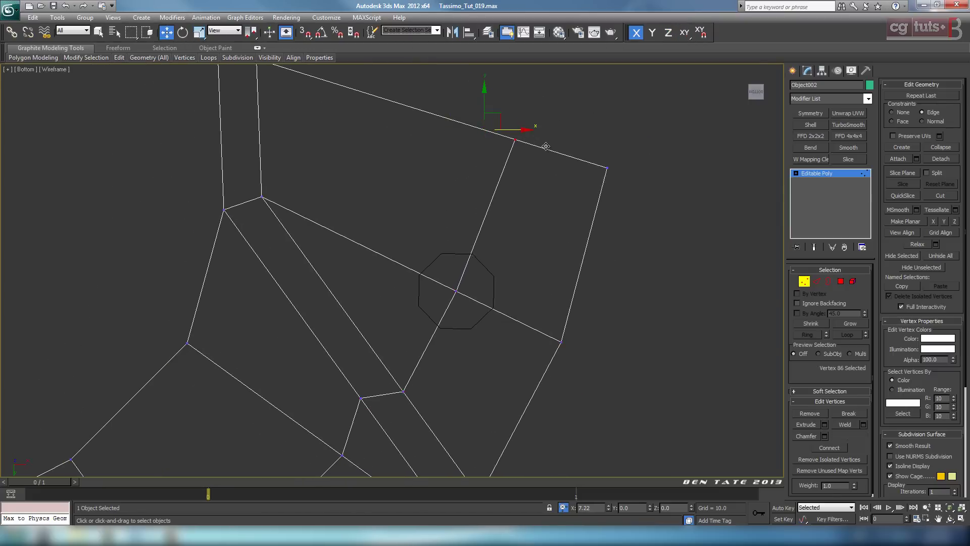
Move the vertex below the circle slightly along its diagonal edge to straighten the loop passing through the circle's centre
middle_drag(472, 303, 500, 249)
click(428, 338)
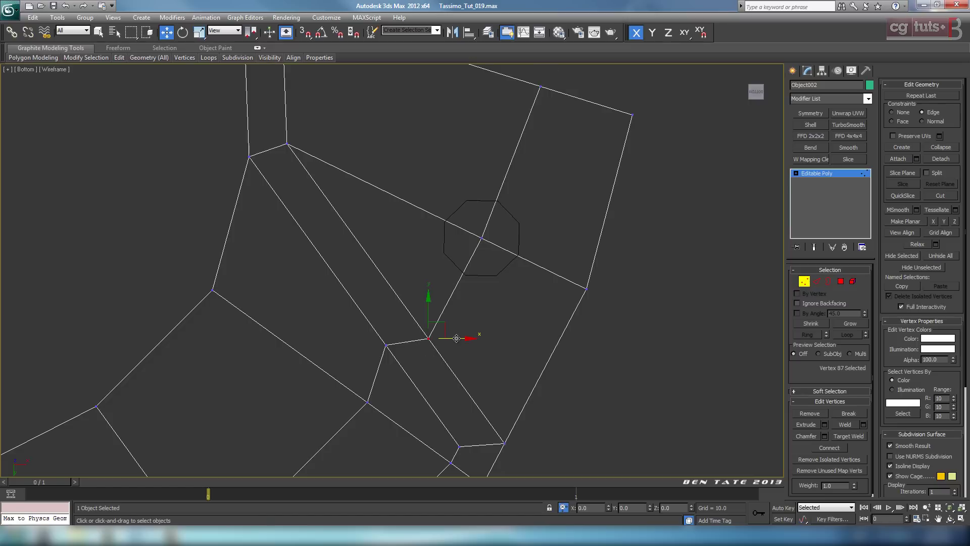
drag(456, 337, 462, 347)
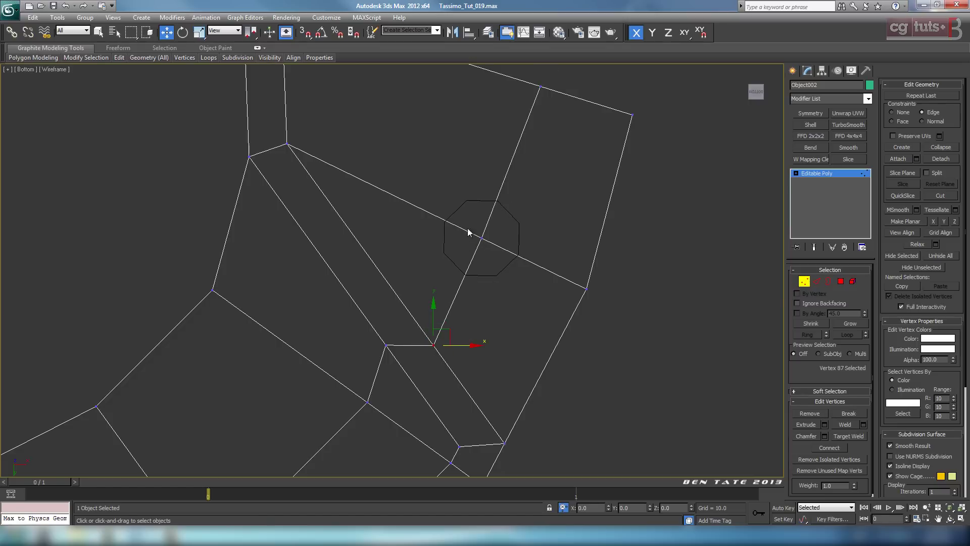
Nudge the middle loop's vertex on the wing's upper border about 0.3 units further along X
scroll(468, 228, up, 5)
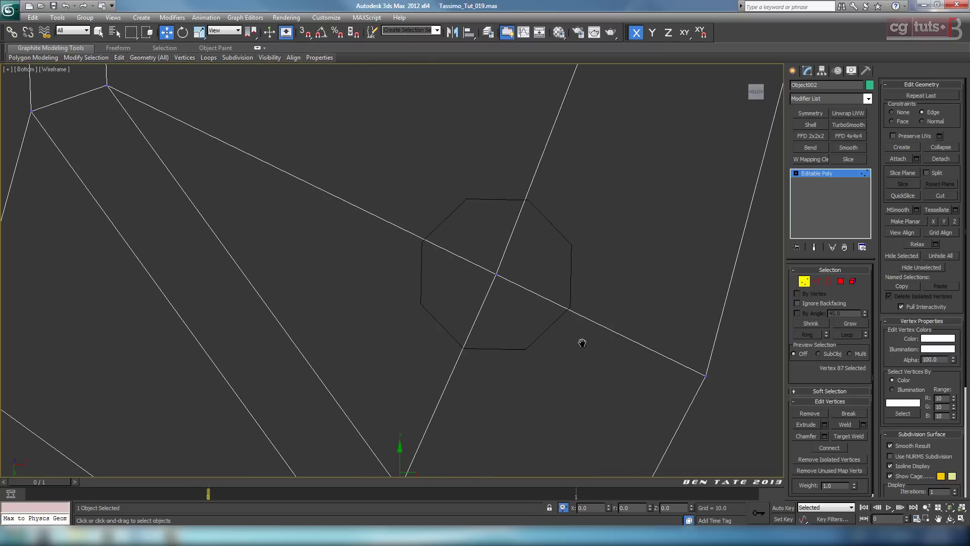
mouse_move(582, 342)
middle_down()
mouse_move(568, 325)
mouse_move(592, 344)
middle_up()
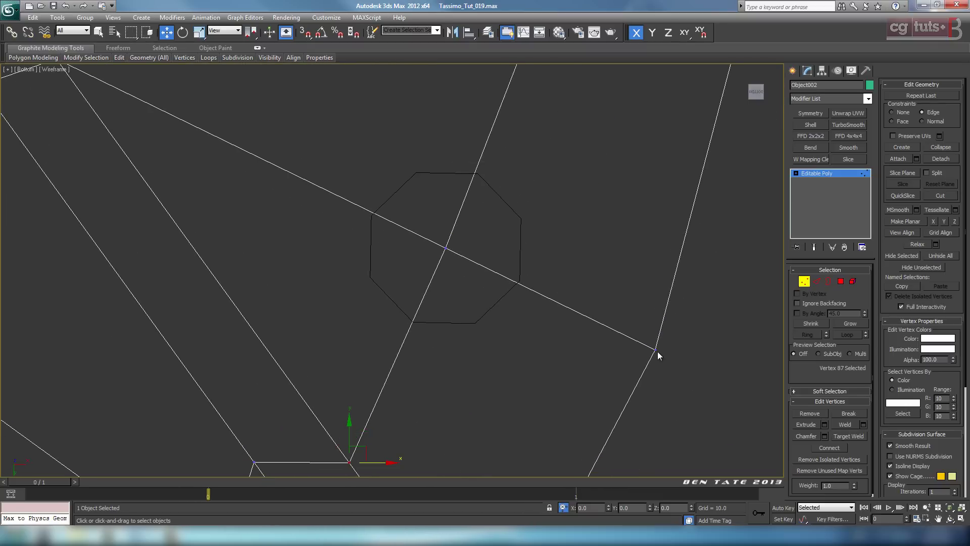
scroll(523, 292, down, 8)
scroll(500, 345, up, 4)
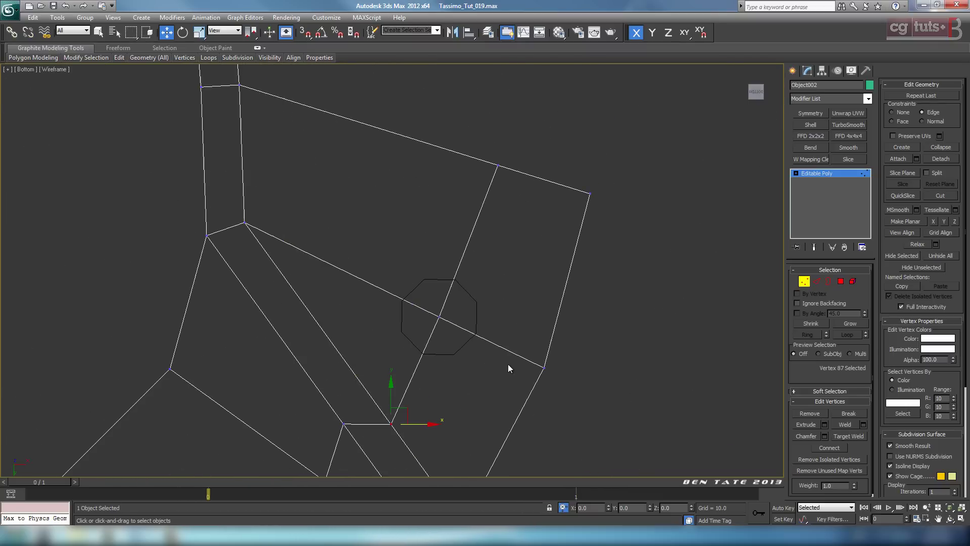
middle_drag(513, 332, 531, 329)
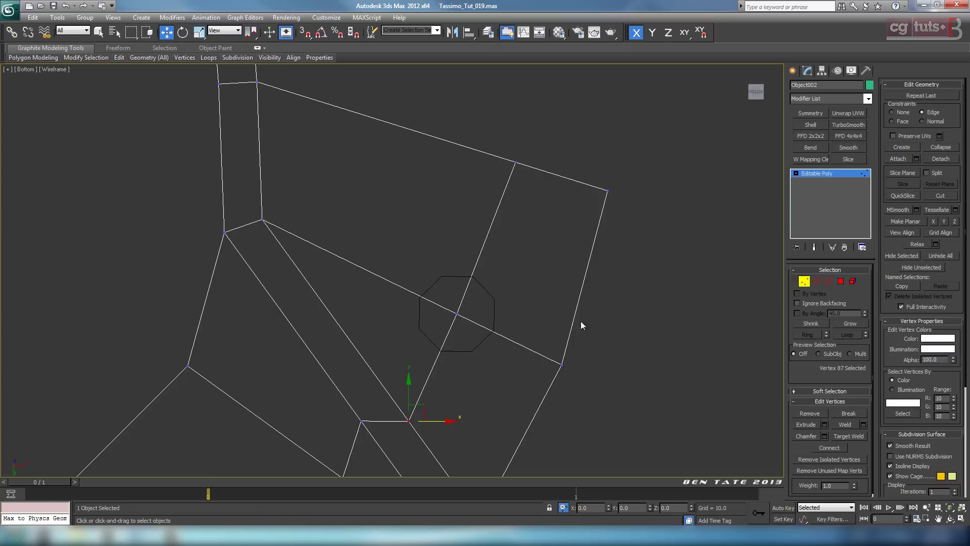
middle_drag(469, 319, 526, 298)
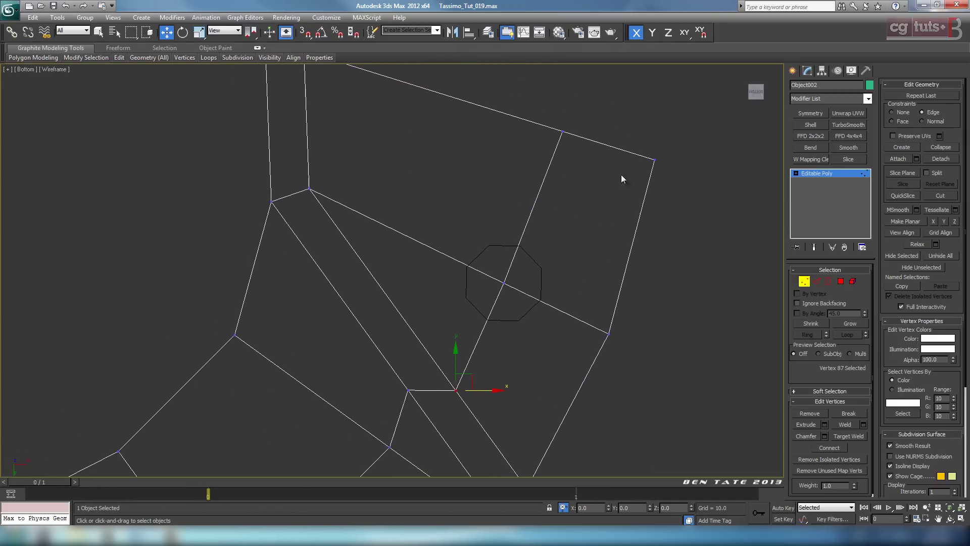
click(563, 130)
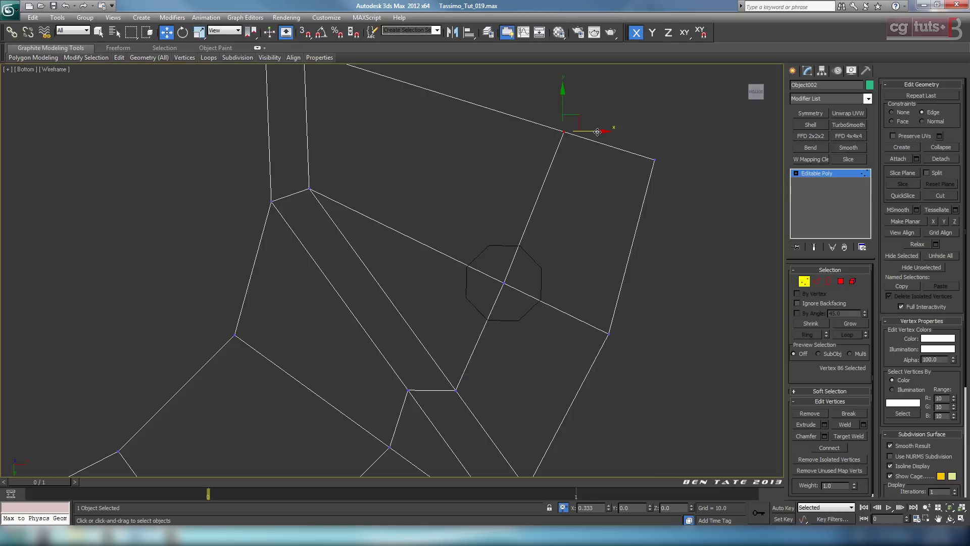
Connect the ring of edges on the inner side of the circle with one segment at a slide of 41
click(806, 282)
middle_drag(634, 300, 686, 254)
scroll(641, 274, down, 3)
scroll(686, 253, up, 2)
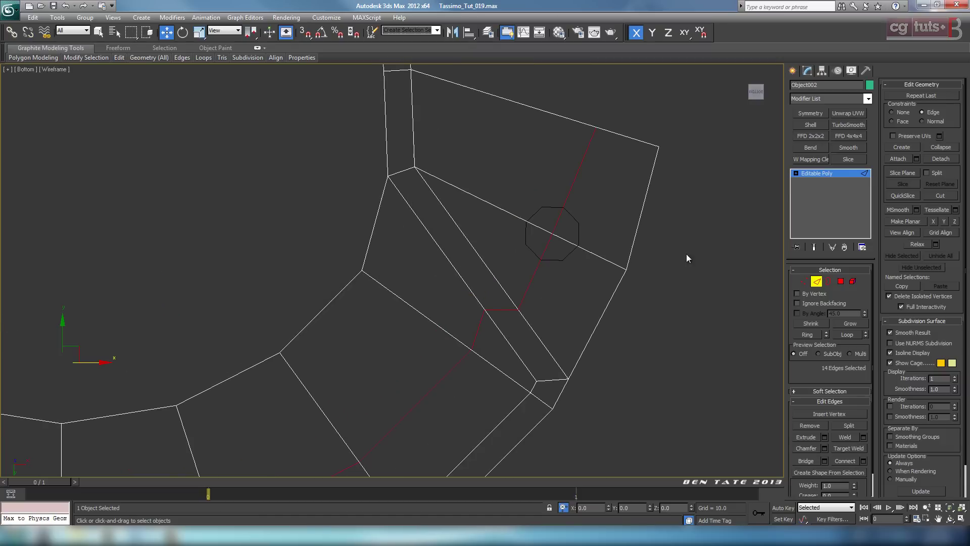
click(504, 211)
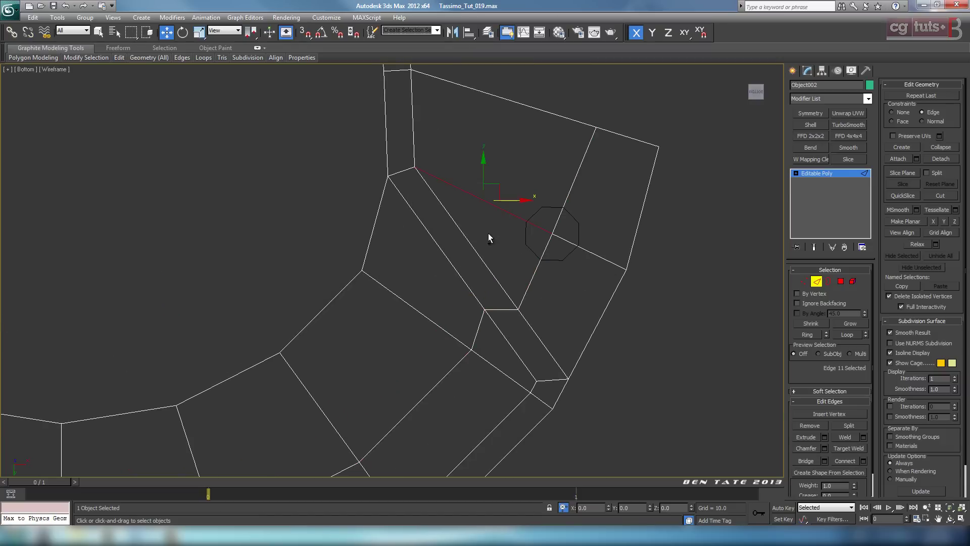
ctrl+click(470, 244)
ctrl+click(449, 261)
ctrl+click(403, 301)
scroll(393, 283, down, 6)
middle_drag(387, 326, 522, 334)
scroll(522, 334, up, 3)
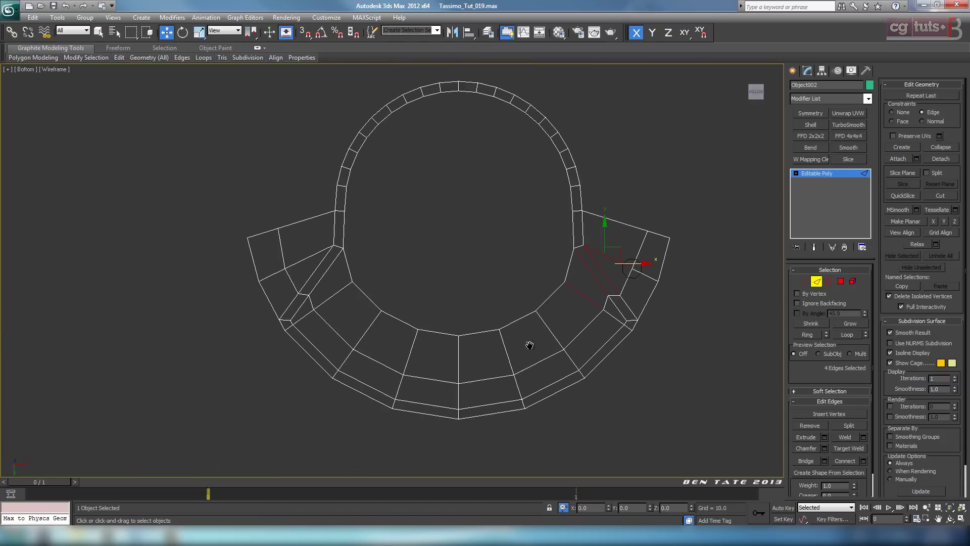
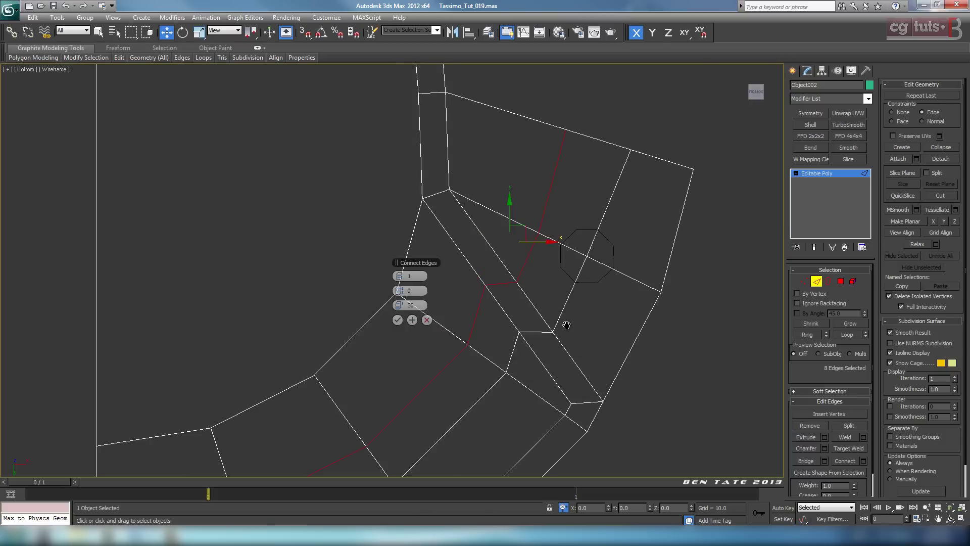
drag(402, 306, 416, 313)
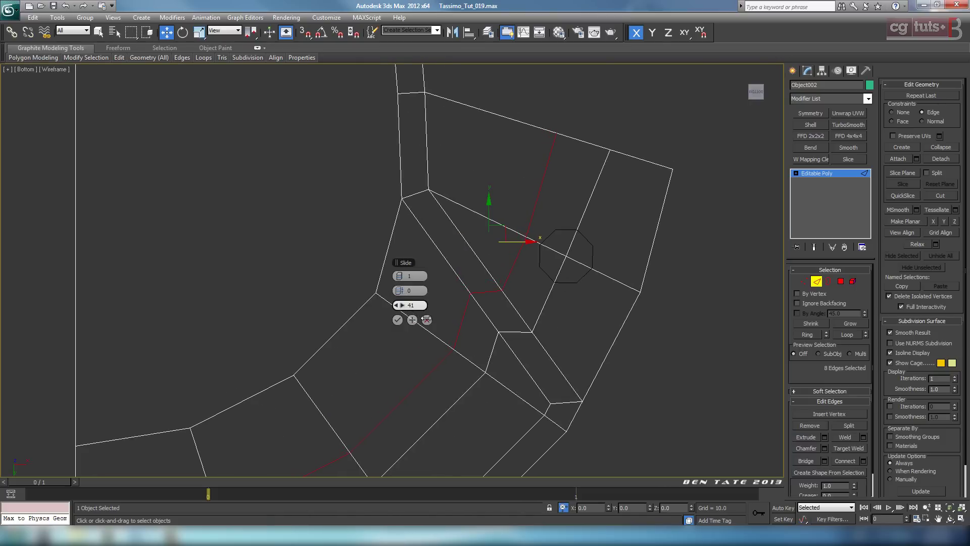
click(398, 319)
Connect the ring of edges on the circle's outer side with one segment, sliding the new loop just outside the circle
middle_drag(689, 295, 638, 243)
scroll(628, 305, up, 2)
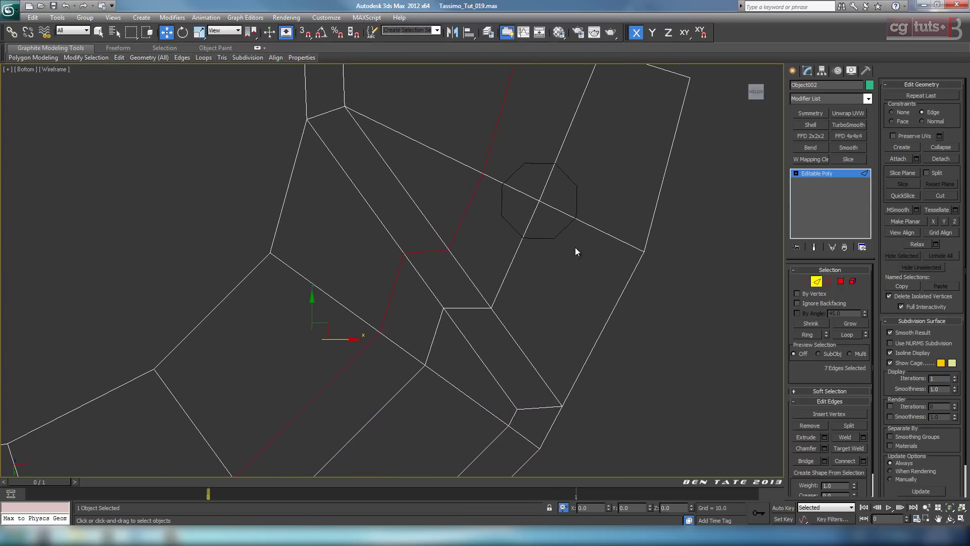
click(588, 228)
ctrl+click(516, 343)
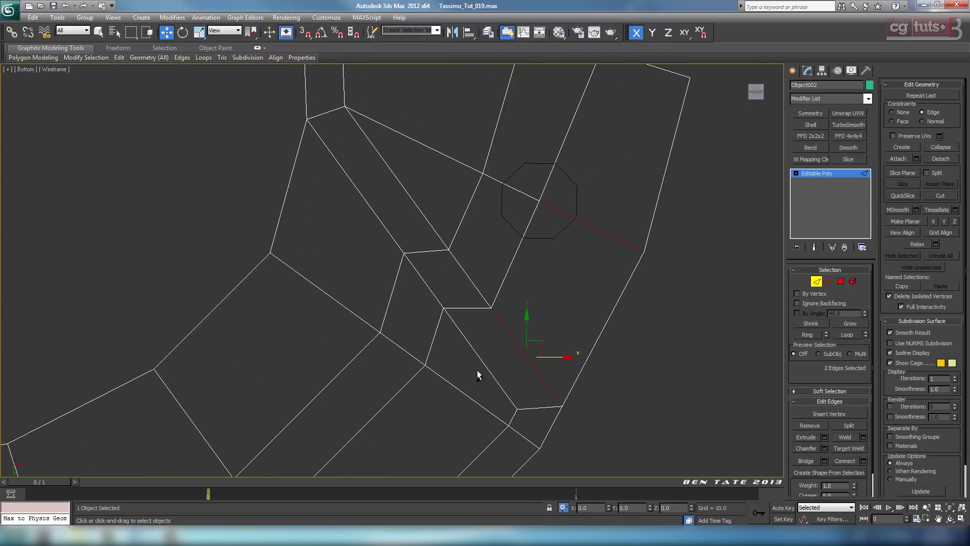
click(805, 334)
scroll(683, 301, down, 4)
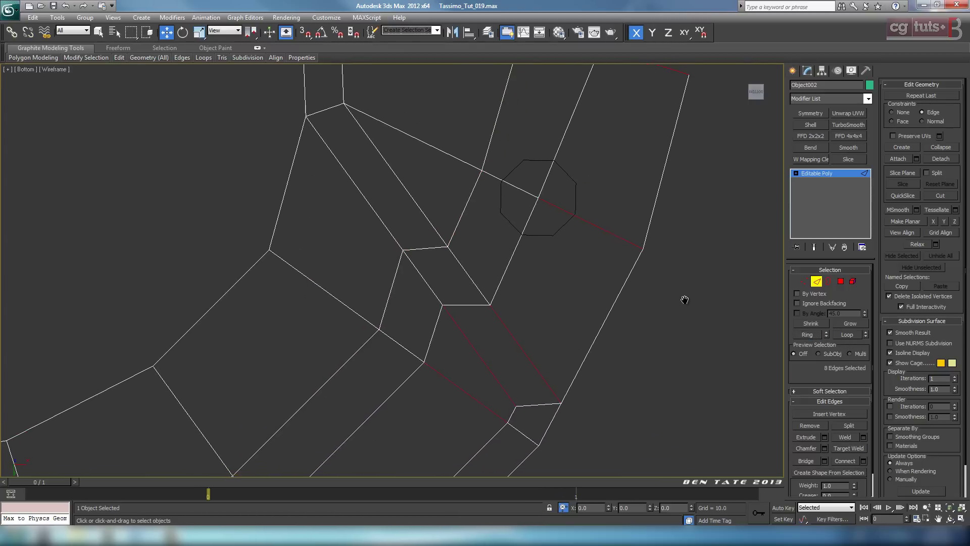
middle_drag(534, 262, 505, 303)
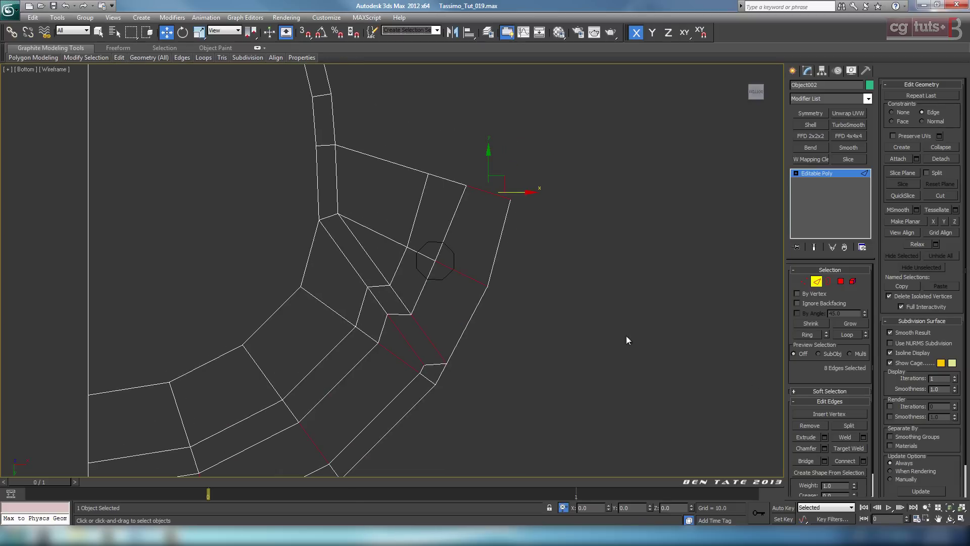
click(863, 461)
scroll(556, 326, up, 4)
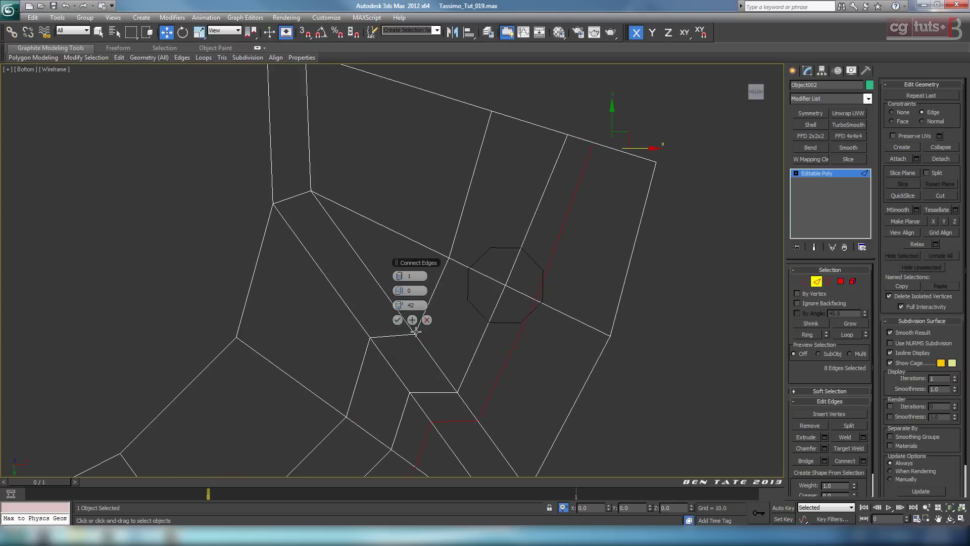
drag(410, 305, 443, 313)
drag(339, 293, 291, 285)
click(397, 320)
key(1)
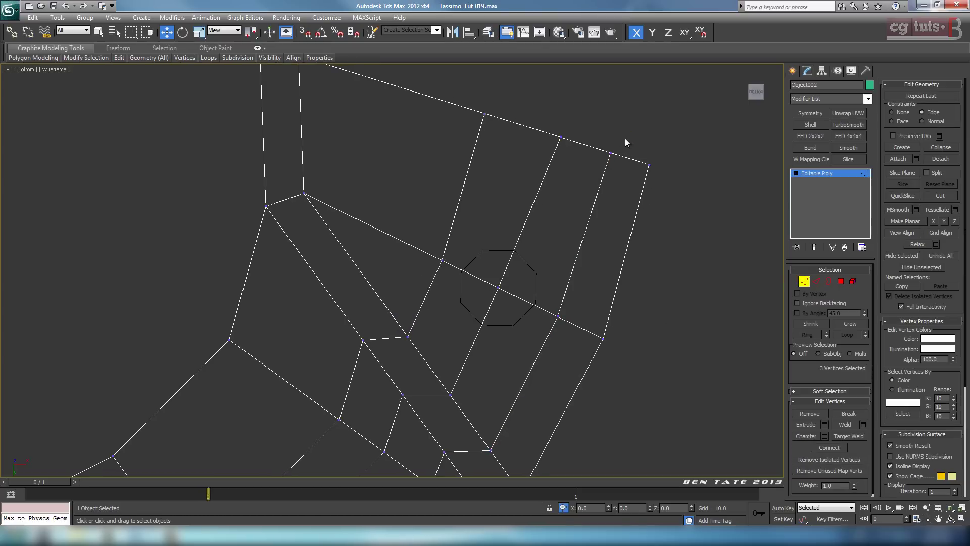
Move the upper-border vertices of the two loops flanking the circle slightly outward along X
click(560, 136)
click(554, 146)
drag(507, 129, 529, 131)
drag(592, 139, 648, 158)
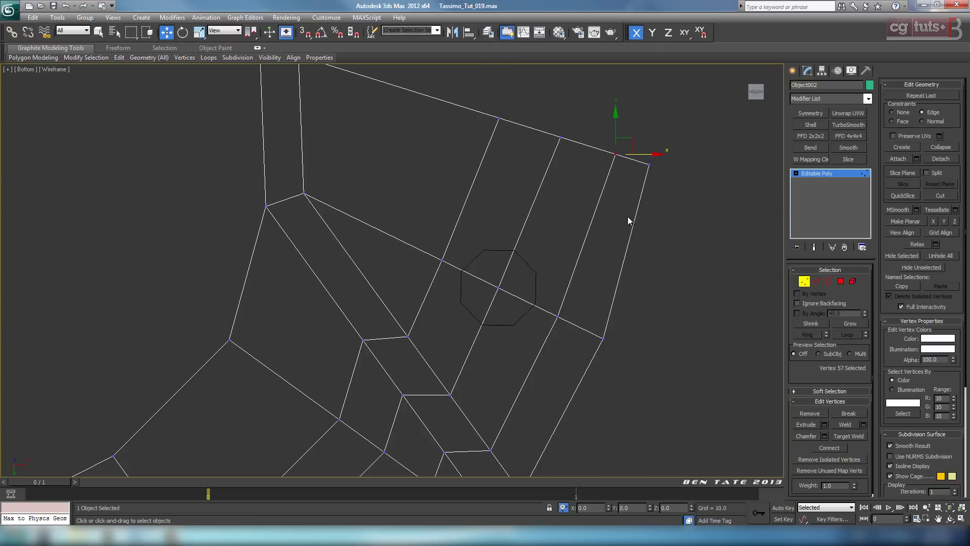
middle_drag(639, 227, 662, 248)
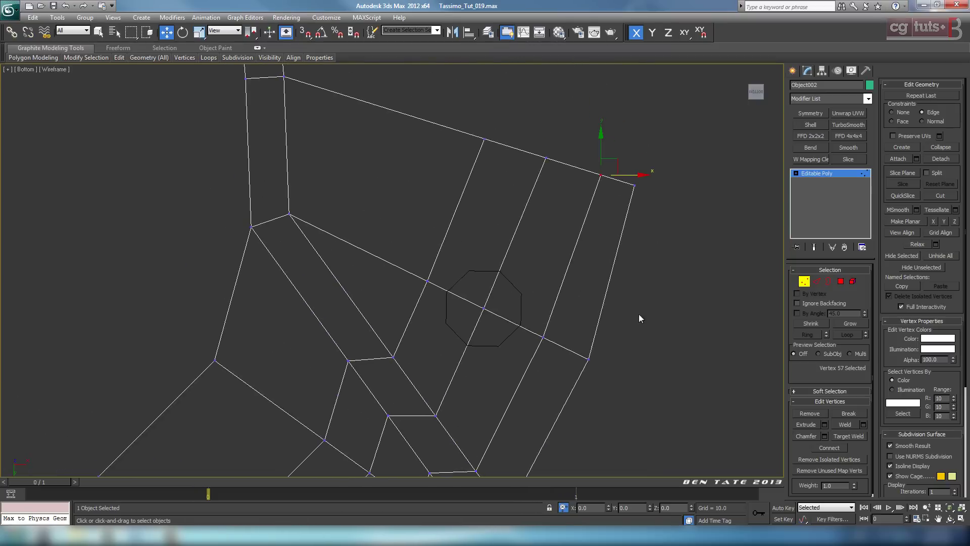
Connect the ring of edges across the wing above the circle with one segment at a slide of -31
click(816, 280)
click(444, 237)
click(807, 335)
middle_drag(592, 195, 610, 211)
click(265, 160)
scroll(270, 179, down, 3)
scroll(414, 264, up, 5)
scroll(562, 301, up, 2)
middle_drag(562, 301, 634, 317)
click(862, 461)
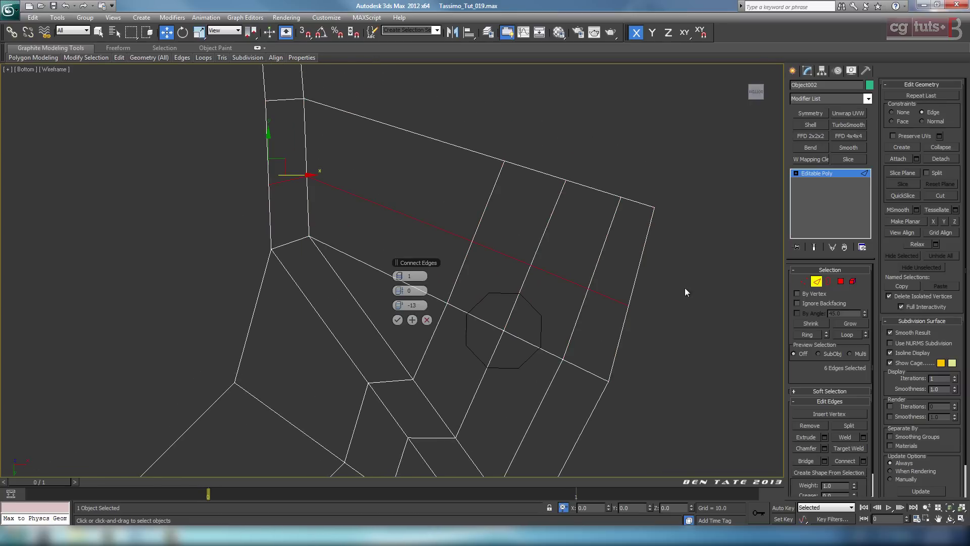
drag(400, 305, 362, 313)
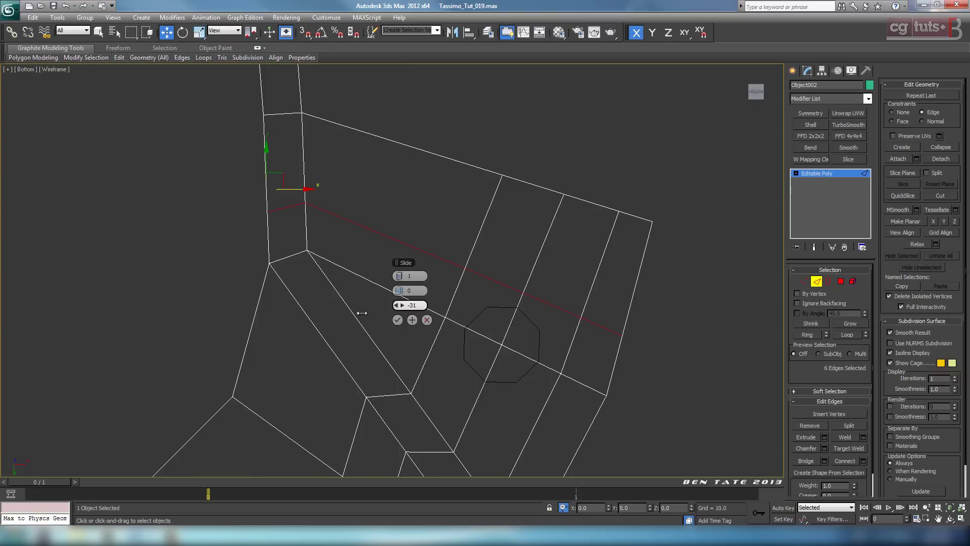
click(398, 320)
Connect the four wing edges below the circle with one segment at a slide of -28
middle_drag(544, 339, 574, 243)
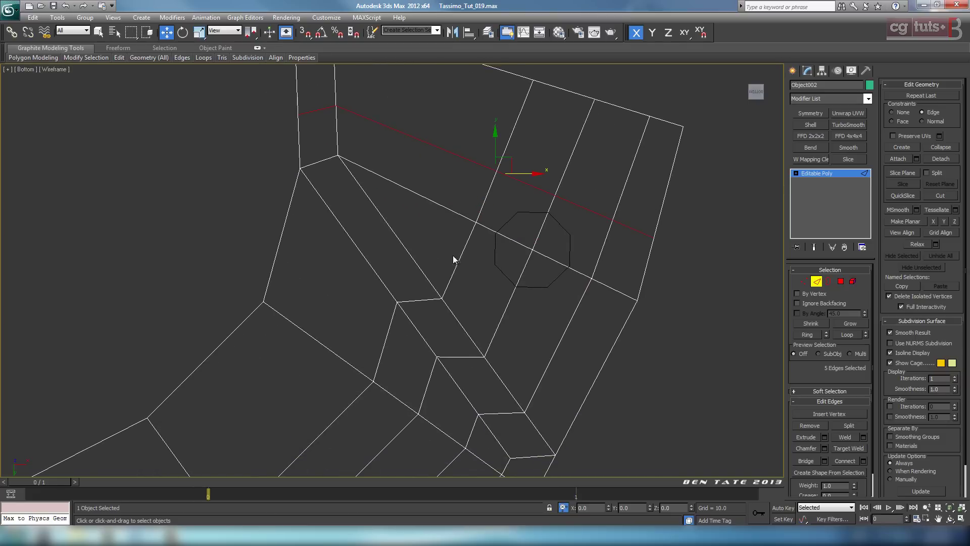
middle_drag(541, 339, 556, 372)
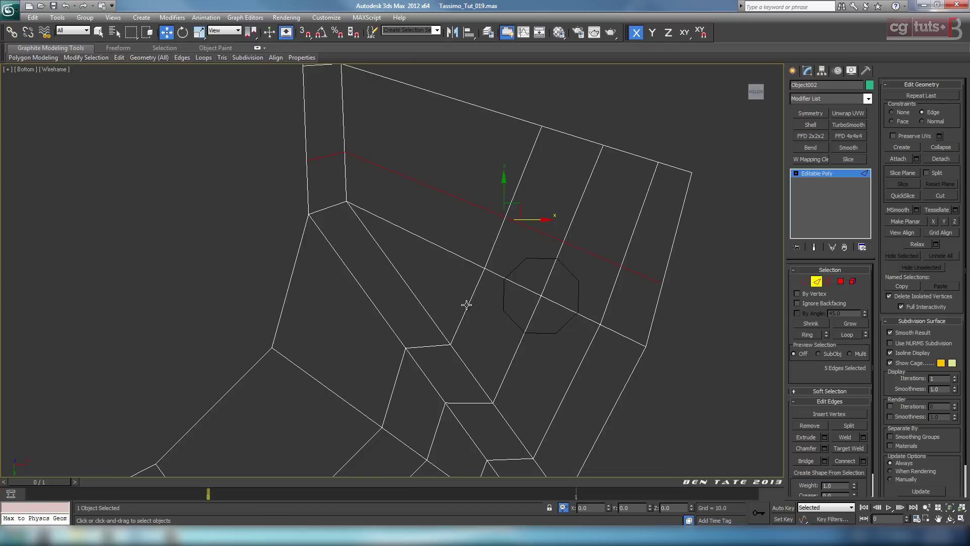
middle_drag(453, 288, 443, 220)
click(456, 230)
click(807, 334)
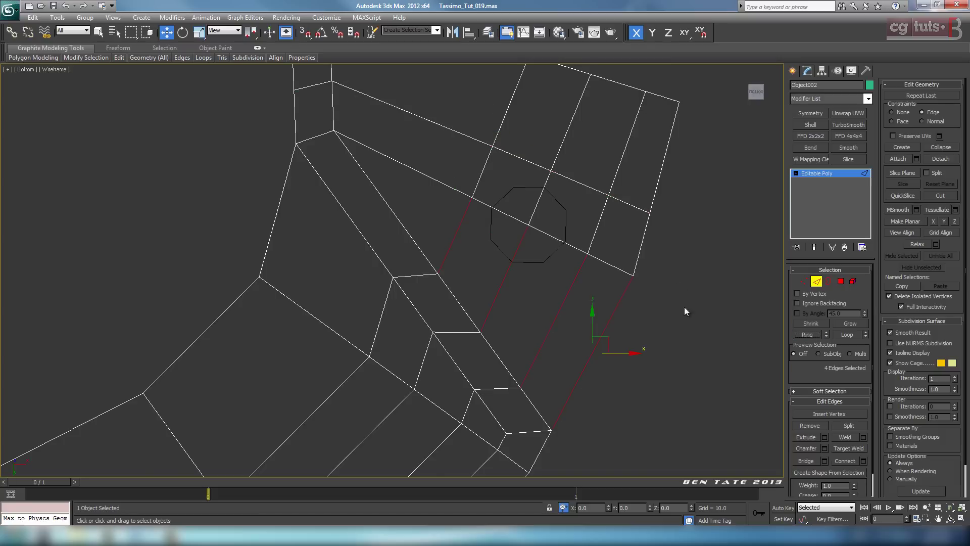
middle_drag(674, 281, 685, 306)
click(864, 460)
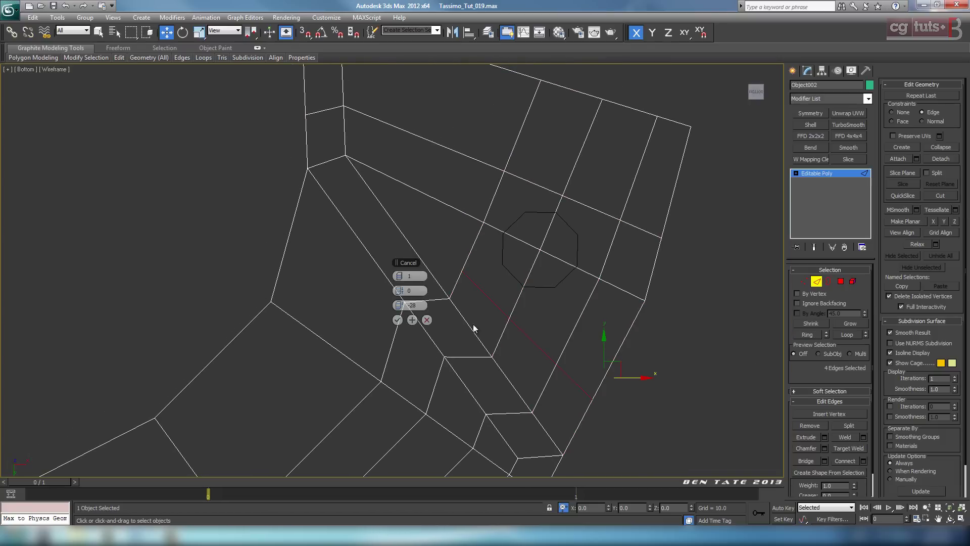
click(401, 321)
Connect the two short side edges of the strip just above the wing's inner corner with one segment, halfway along them
middle_drag(576, 249, 607, 297)
drag(389, 185, 392, 189)
click(864, 460)
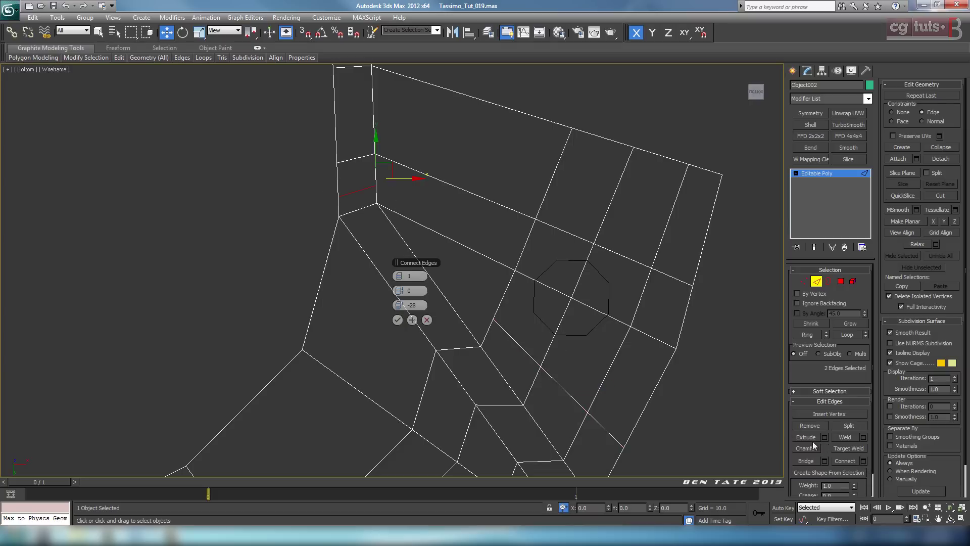
click(398, 320)
Cut an edge from the strip's new right-hand vertex to the inner end vertex of the loop below the circle
scroll(549, 332, up, 3)
mouse_move(577, 334)
middle_down()
mouse_move(588, 269)
mouse_move(582, 319)
middle_up()
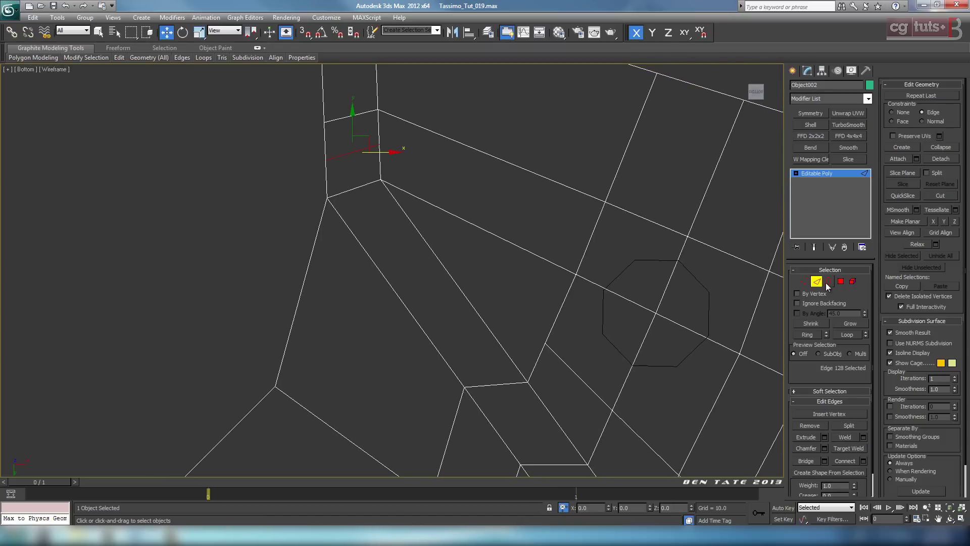
click(806, 282)
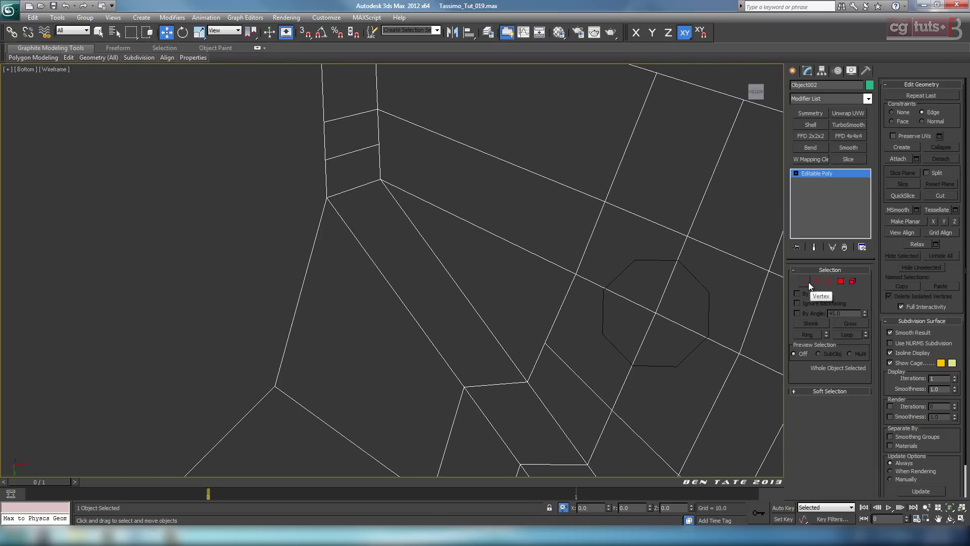
middle_drag(657, 260, 619, 266)
scroll(642, 296, down, 2)
click(940, 195)
click(394, 188)
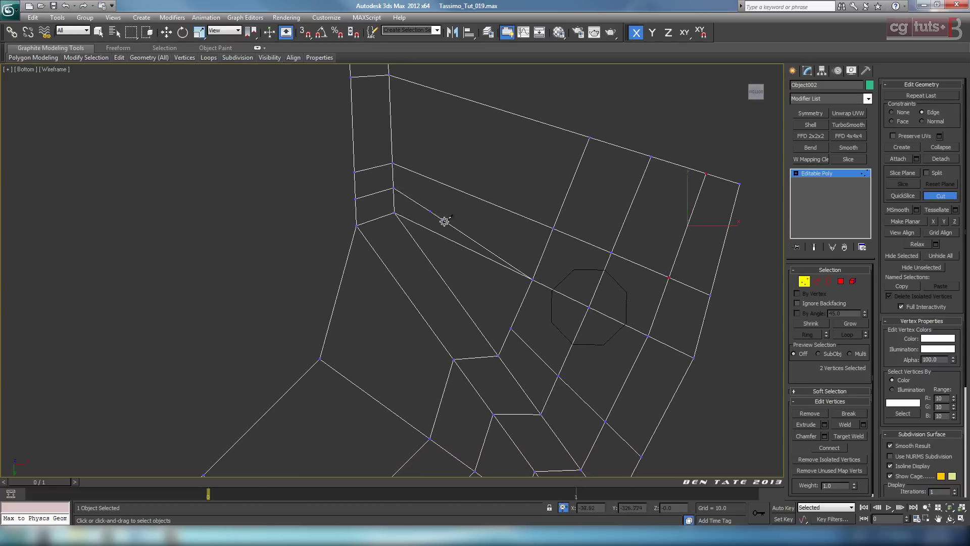
click(511, 328)
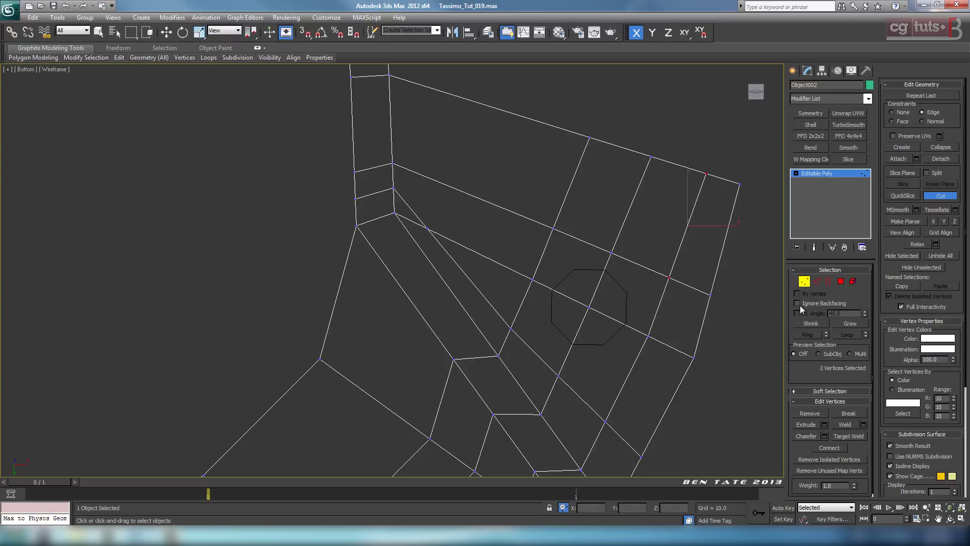
click(944, 196)
Remove the two edge segments between the wing's inner corner and the circle's inner loop, plus the leftover vertex on the new cut
middle_drag(621, 288, 563, 306)
scroll(625, 311, up, 2)
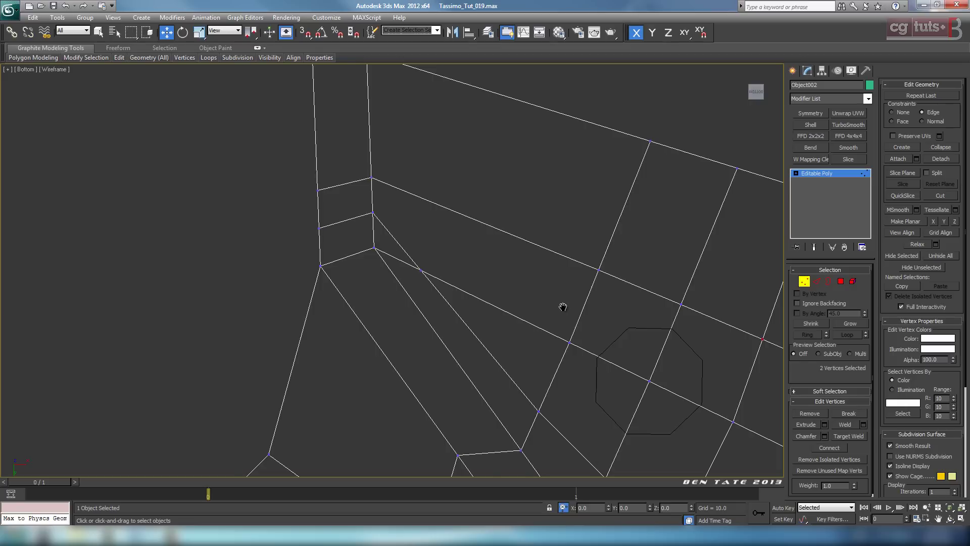
scroll(563, 306, down, 2)
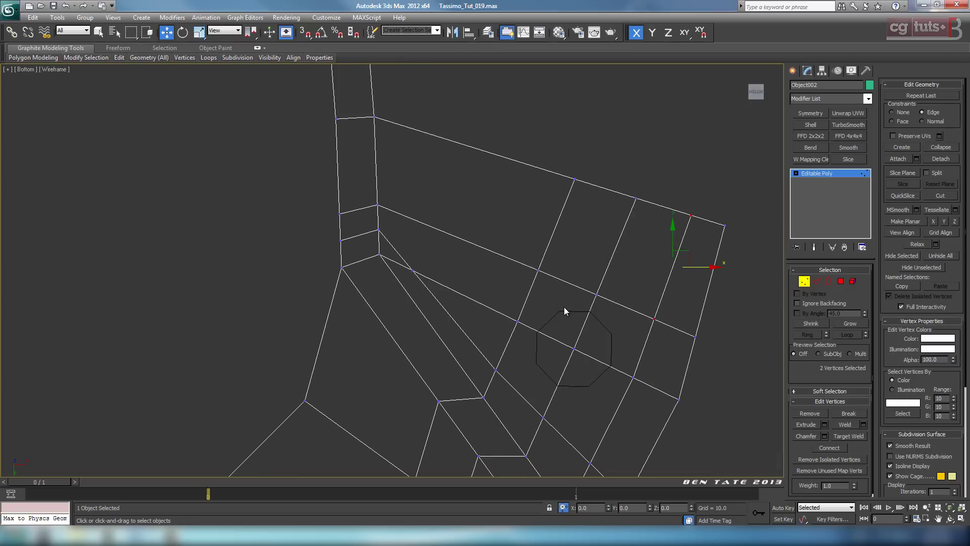
click(816, 280)
click(402, 267)
ctrl+click(460, 293)
click(804, 426)
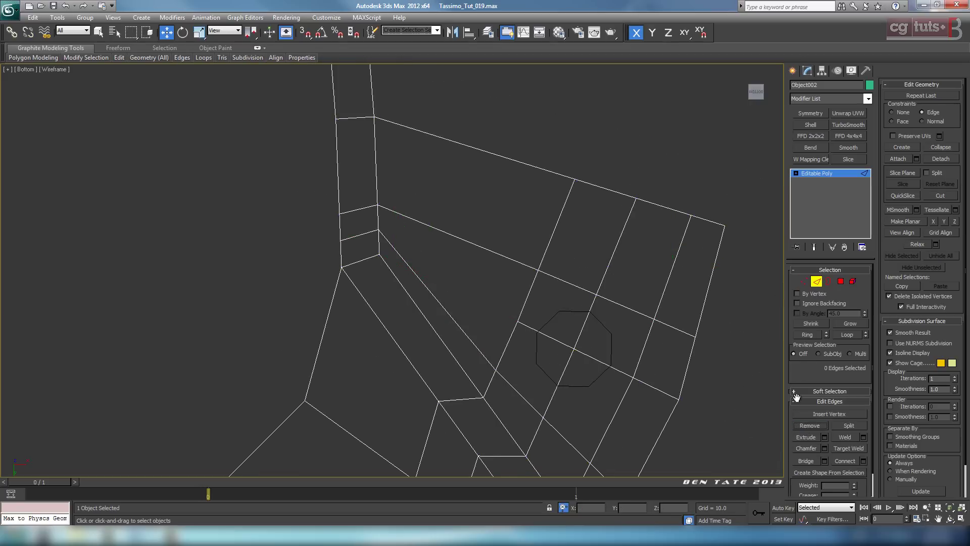
click(804, 282)
click(411, 269)
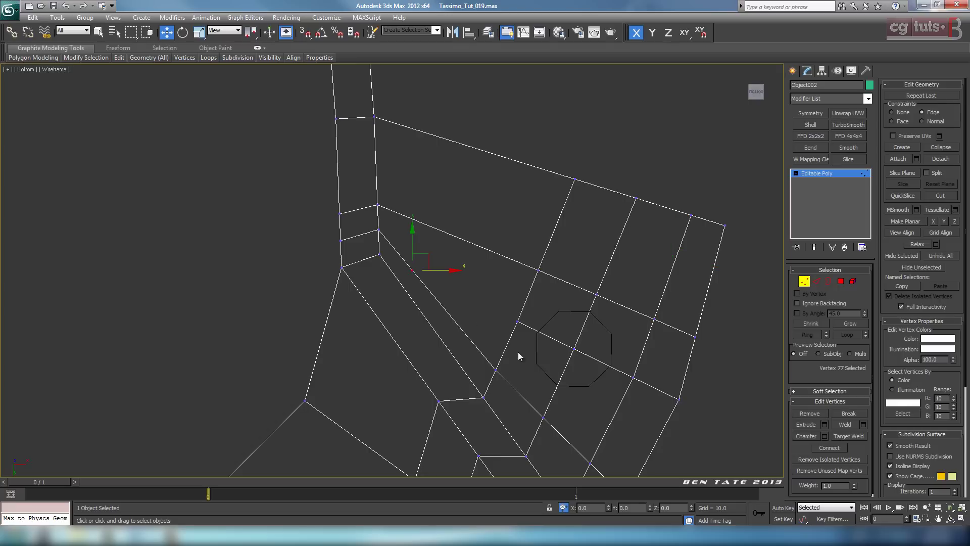
click(804, 413)
Move the two strip vertices at the inner end of the loop above the circle upward along Y
middle_drag(554, 316, 565, 320)
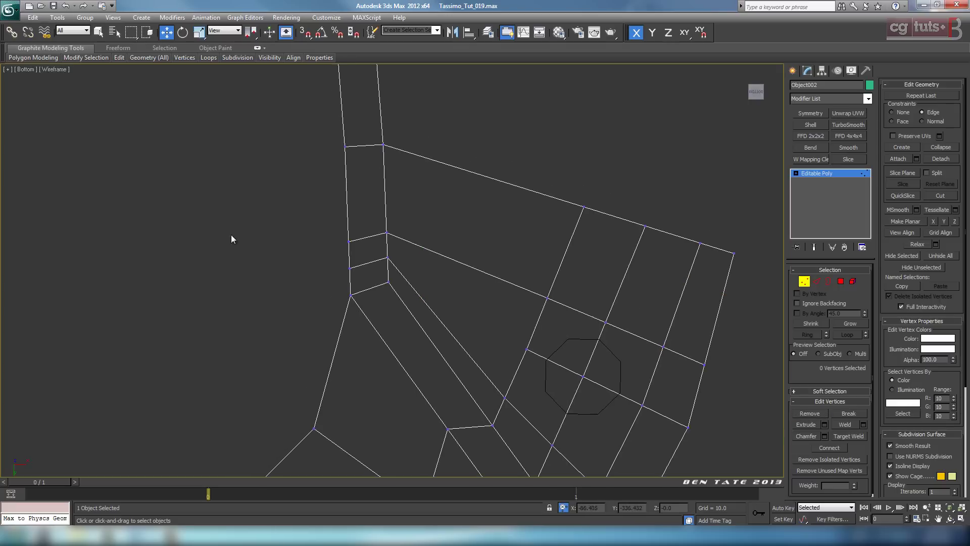
drag(395, 248, 395, 249)
drag(368, 207, 364, 175)
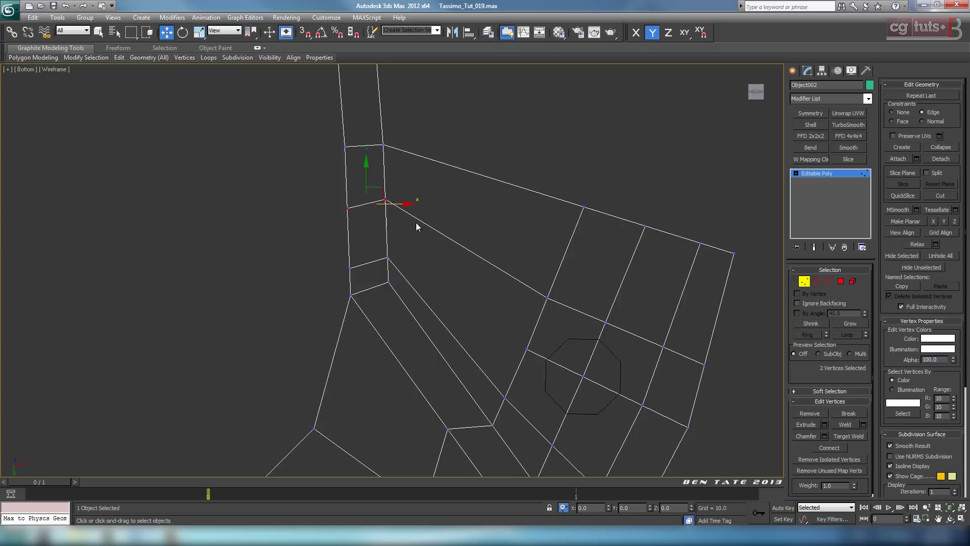
Connect the strip's two lengthened side edges with a segment and join its right-hand vertex to the circle row's open inner vertex
click(819, 281)
drag(385, 231, 407, 234)
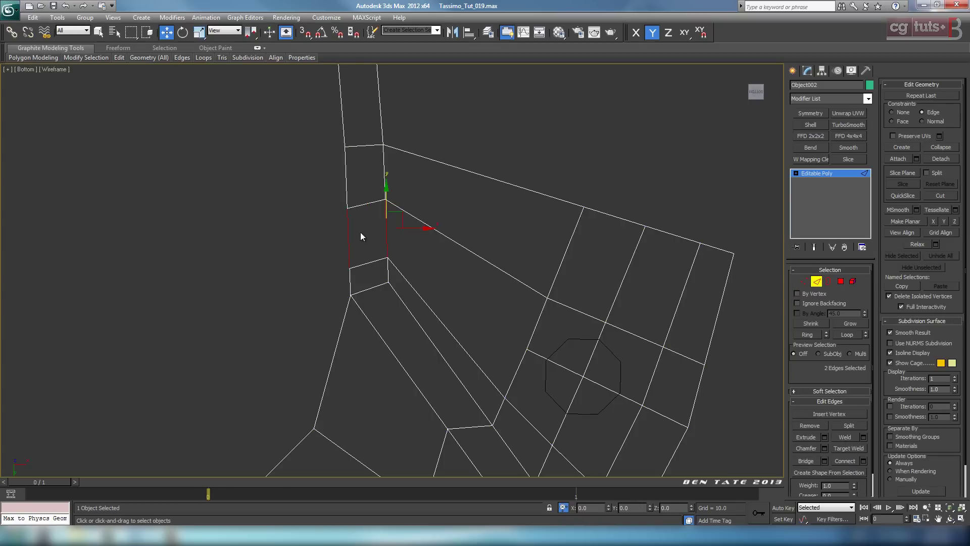
click(863, 461)
click(398, 320)
click(805, 281)
ctrl+click(386, 229)
key(ctrl+shift+e)
Turn on snapping and set it to snap to vertices
middle_drag(573, 344, 485, 320)
scroll(560, 337, down, 4)
scroll(601, 341, up, 6)
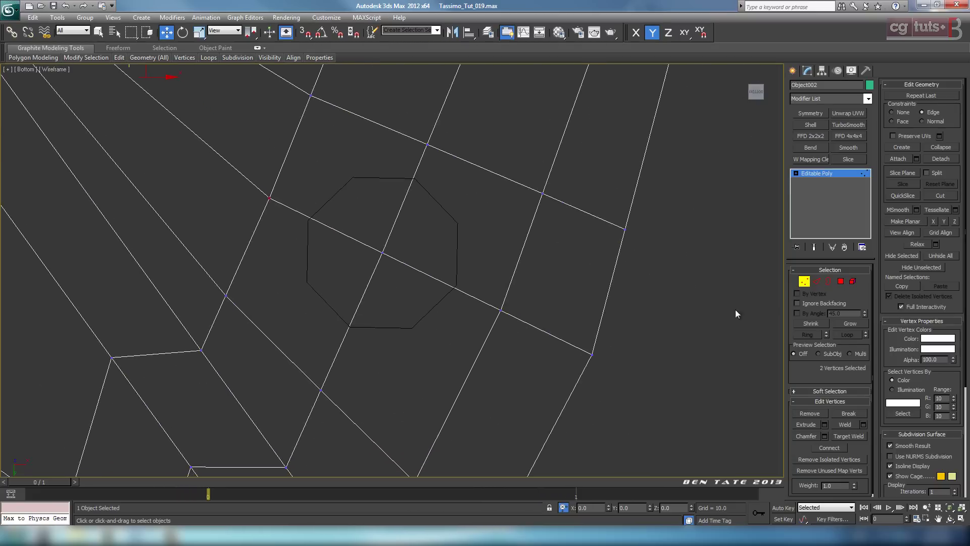
middle_drag(672, 271, 711, 304)
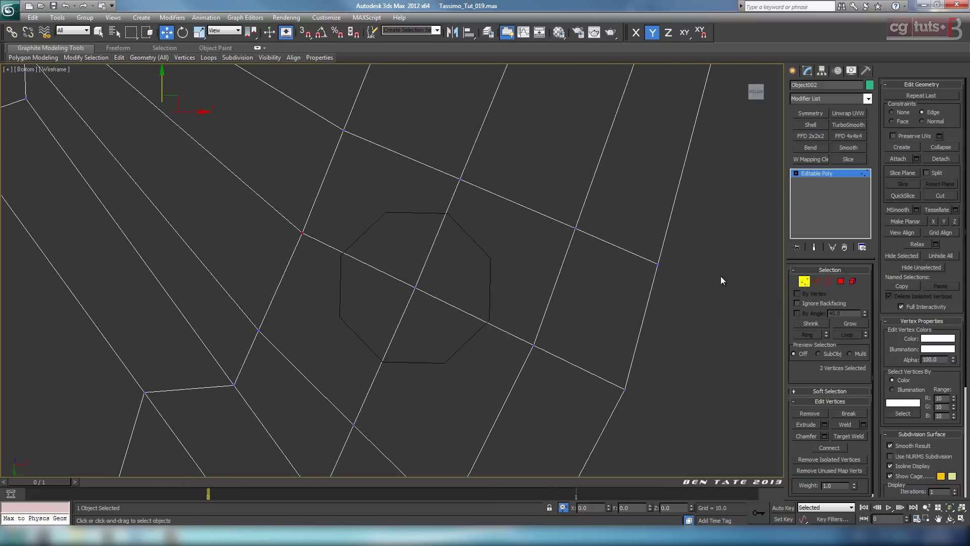
click(306, 33)
right_click(304, 33)
click(543, 198)
Cut a closed octagon into the wing by snapping to the guide circle's eight vertices, and turn snapping off
click(940, 195)
middle_drag(509, 270, 584, 297)
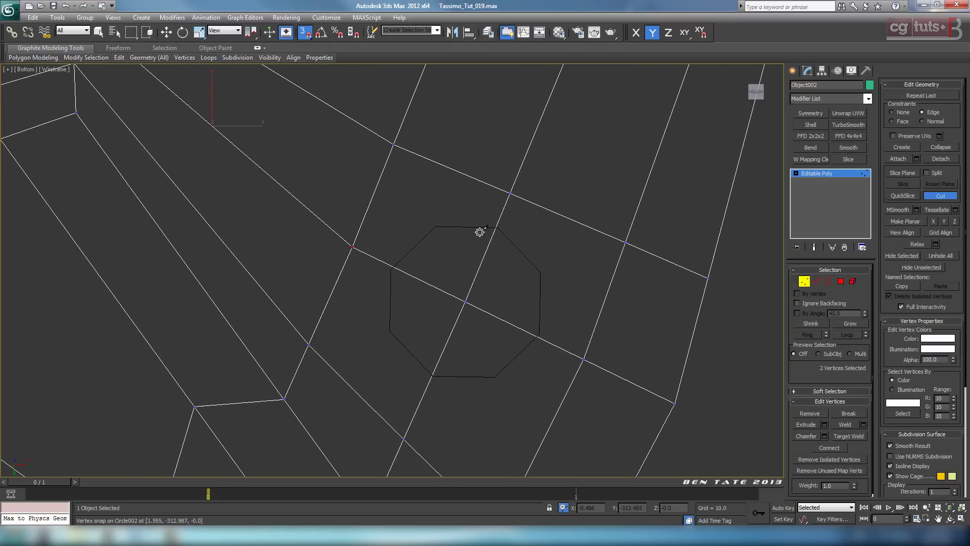
click(495, 228)
click(435, 226)
click(391, 266)
click(390, 331)
click(431, 376)
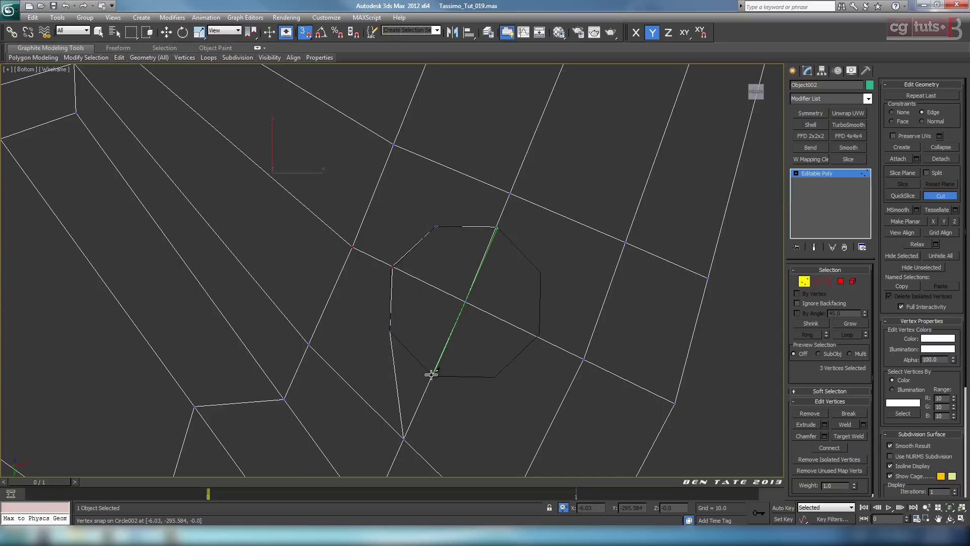
click(494, 377)
click(539, 335)
click(540, 274)
click(497, 227)
right_click(524, 257)
click(940, 197)
click(304, 33)
Delete the guide circle and reselect the base plate for vertex editing
click(804, 281)
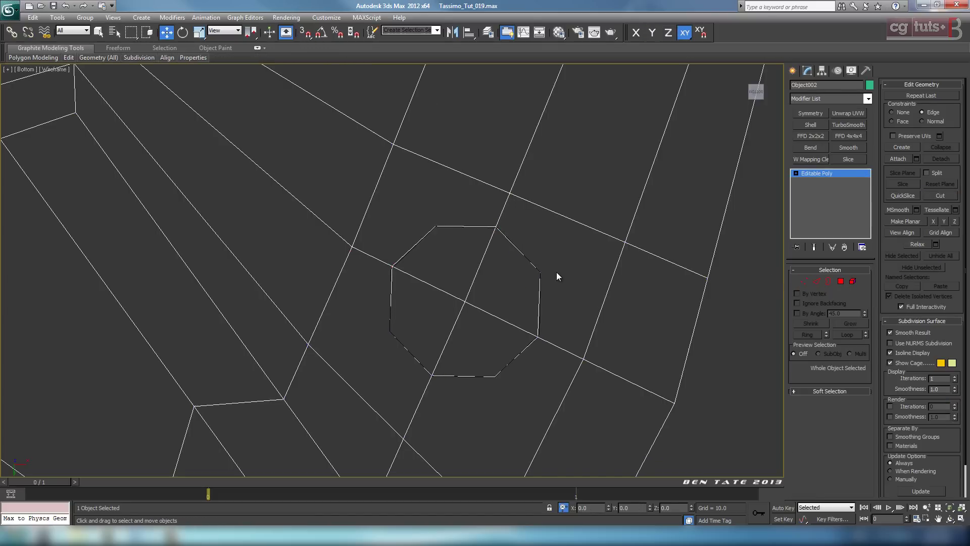
click(542, 270)
click(595, 304)
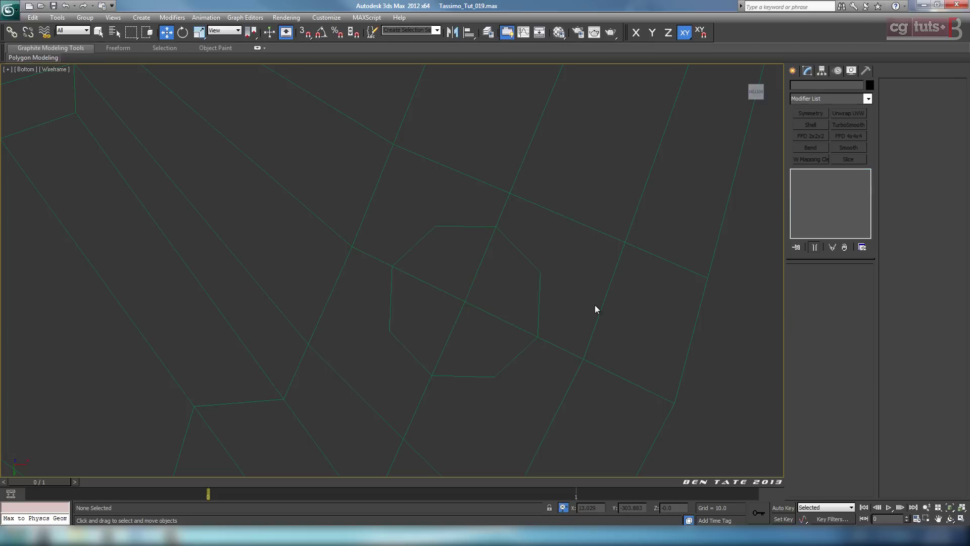
click(539, 280)
key(1)
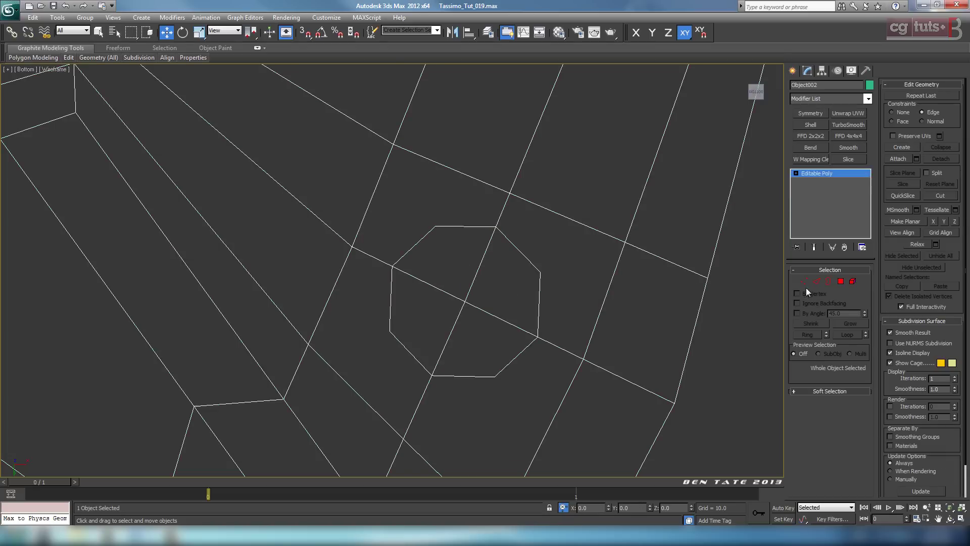
Connect the octagon's two unattached upper corners to the nearest vertices of the loop above it
scroll(429, 272, up, 5)
middle_drag(430, 272, 254, 306)
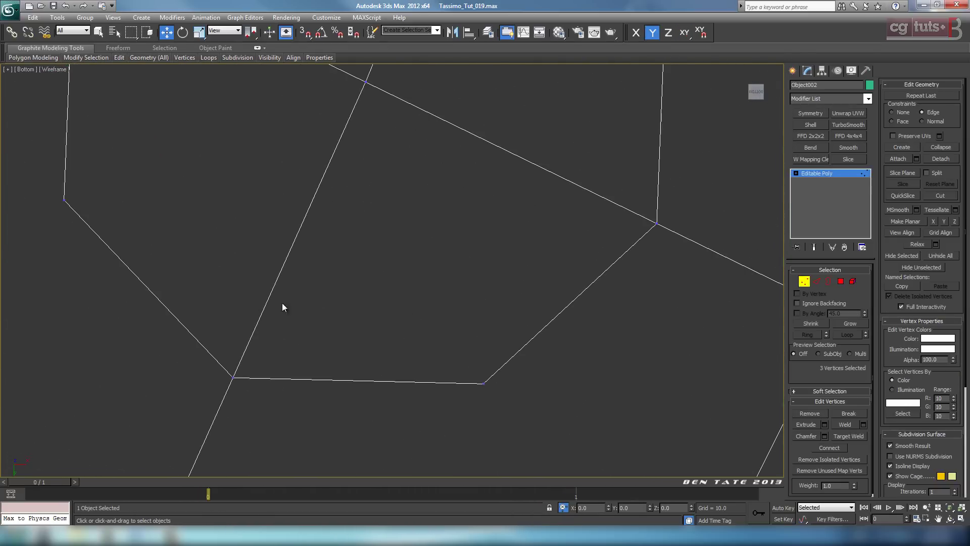
middle_drag(475, 340, 543, 151)
scroll(489, 174, down, 5)
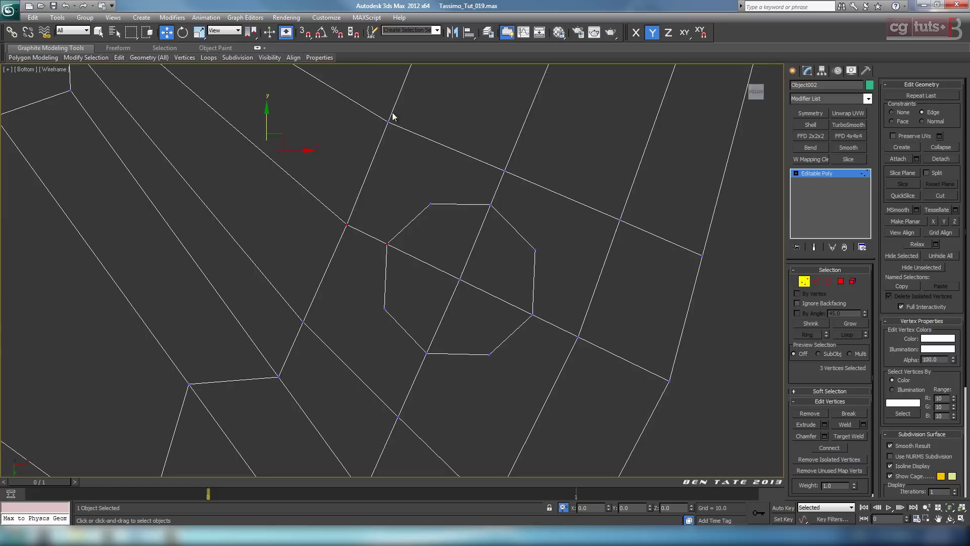
drag(445, 218, 444, 217)
click(828, 448)
drag(556, 247, 528, 260)
key(ctrl+shift+e)
Connect the octagon's two unattached lower corners to the nearest vertices of the loop below it
middle_drag(519, 361, 524, 274)
drag(486, 247, 499, 266)
click(495, 267)
ctrl+click(498, 420)
key(ctrl+shift+e)
click(390, 222)
ctrl+click(310, 234)
key(ctrl+shift+e)
scroll(580, 316, down, 5)
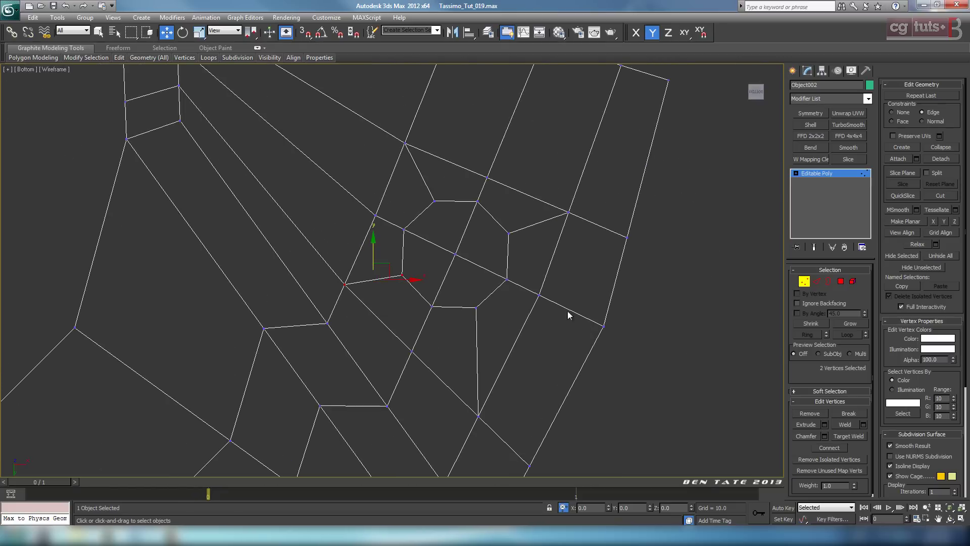
Select the four polygons inside the octagon and inset them by 1.09
scroll(530, 256, up, 2)
click(805, 283)
middle_drag(668, 269, 676, 275)
click(841, 281)
scroll(545, 292, up, 2)
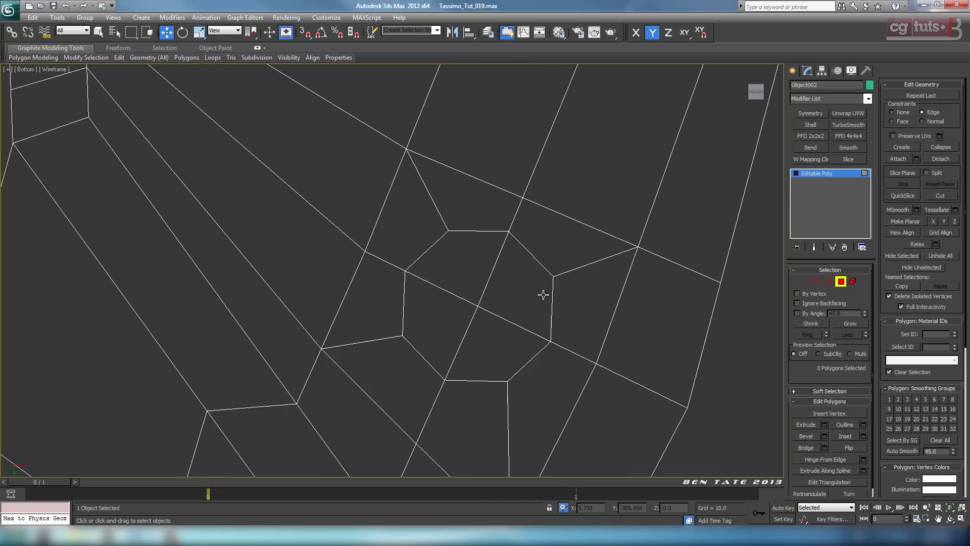
click(538, 296)
ctrl+click(469, 298)
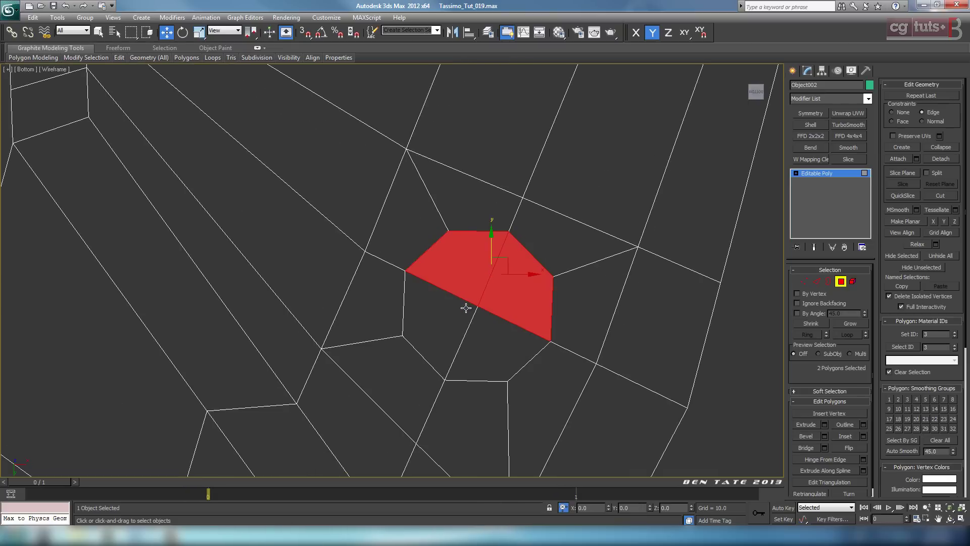
ctrl+click(466, 307)
ctrl+click(482, 324)
scroll(556, 328, up, 2)
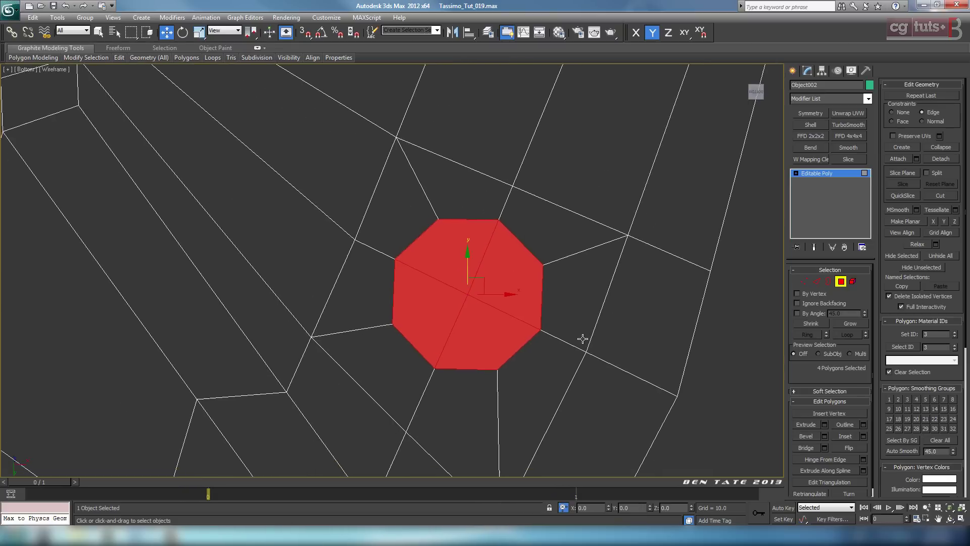
click(863, 435)
drag(404, 290, 415, 292)
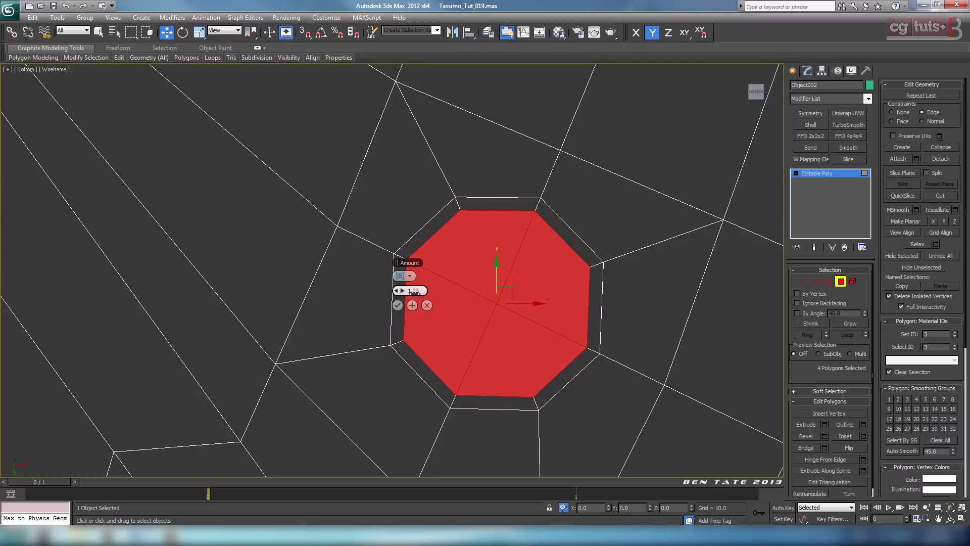
Reduce the inset of the octagon's four polygons to 0.779 and accept it
key(alt+w)
right_click(697, 377)
key(alt+w)
key(z)
scroll(620, 360, down, 3)
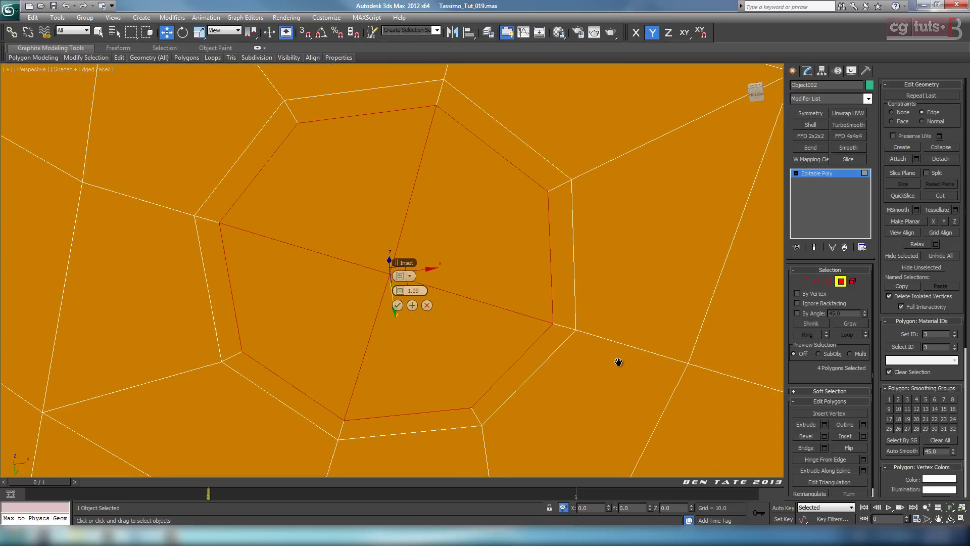
middle_drag(551, 325, 597, 346)
scroll(537, 327, down, 7)
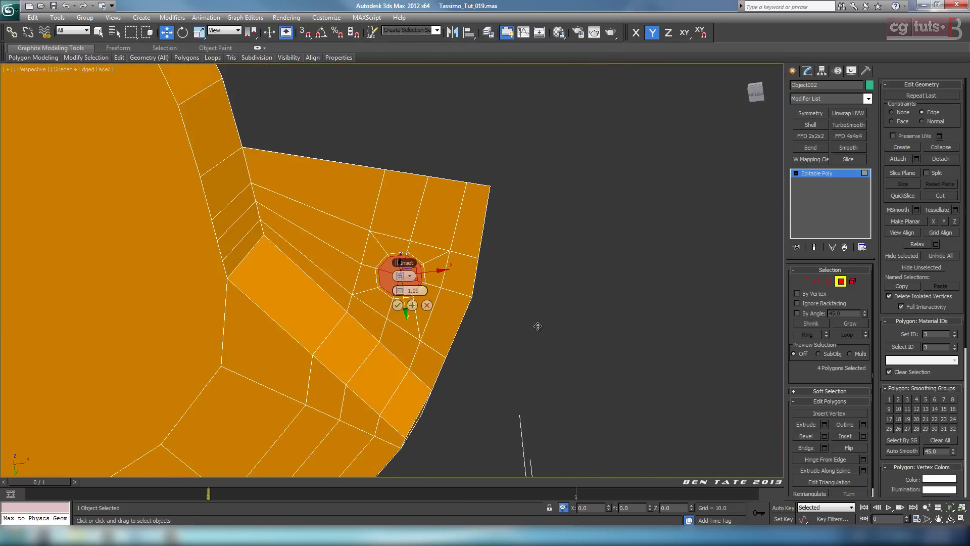
scroll(537, 325, up, 5)
drag(402, 291, 401, 291)
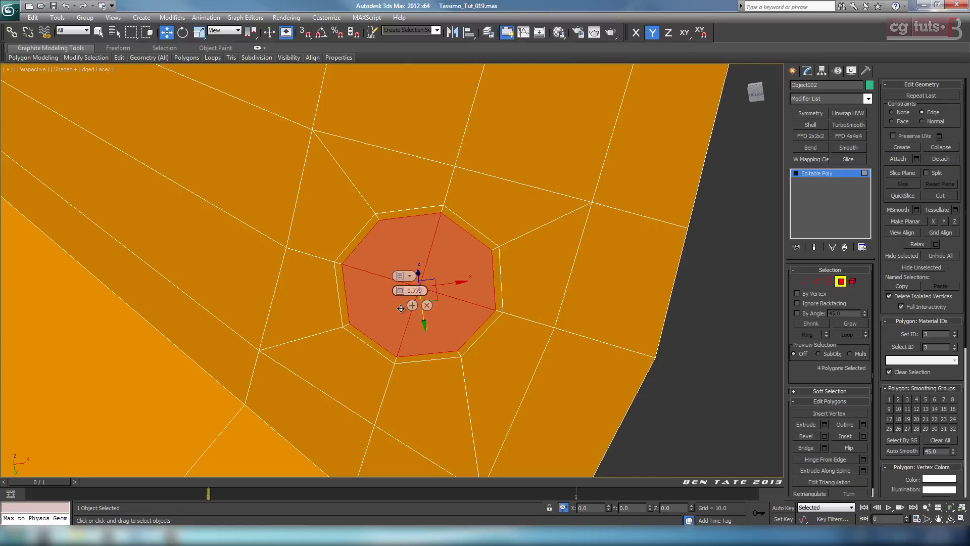
click(398, 305)
Bevel the octagon's four inner polygons into the plate with a height of -7.064 and an outline of -1.483
middle_drag(614, 328, 625, 329)
drag(414, 264, 611, 246)
right_click(634, 256)
right_click(635, 243)
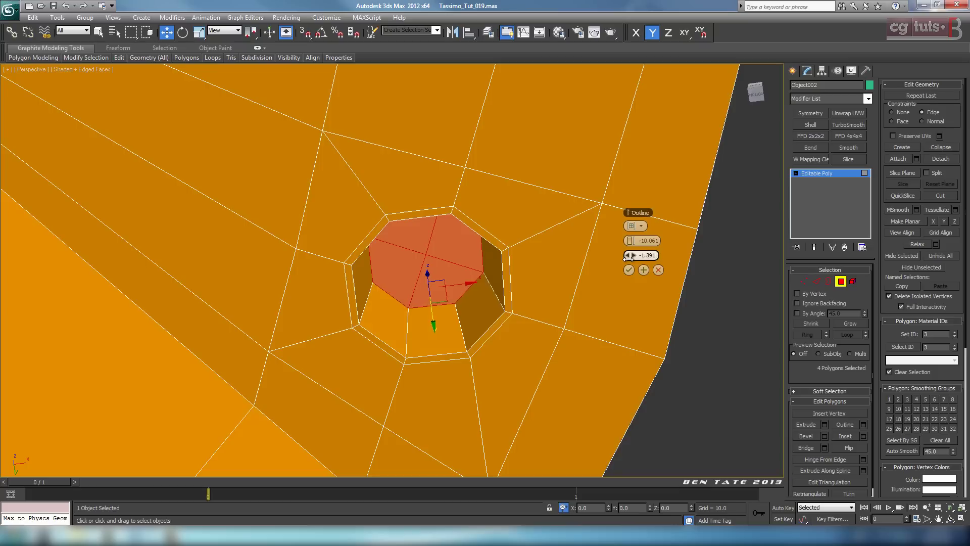
alt+middle_drag(539, 308, 626, 273)
drag(630, 241, 632, 254)
alt+middle_drag(492, 324, 537, 317)
key(alt+w)
middle_click(354, 243)
key(alt+w)
middle_drag(450, 300, 379, 290)
key(alt+w)
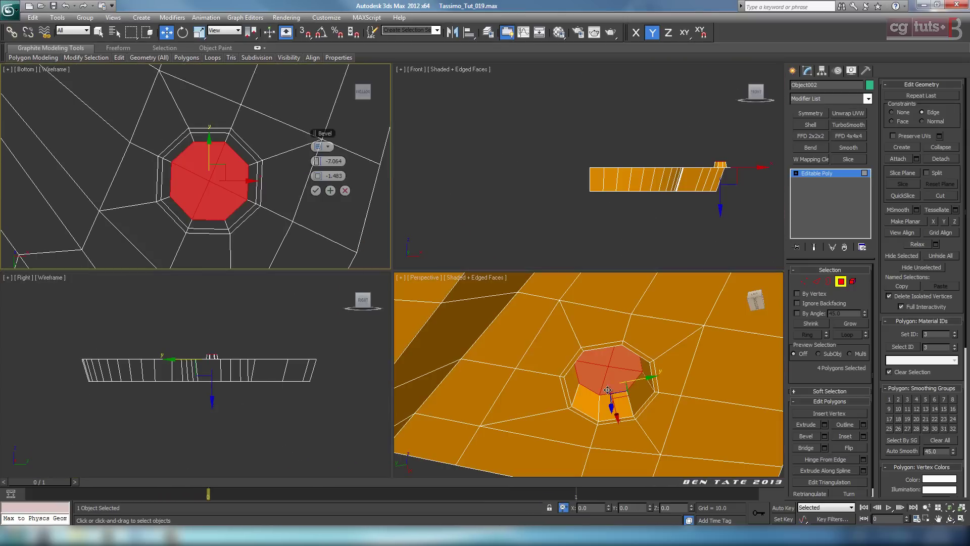
middle_click(608, 389)
key(alt+w)
alt+middle_drag(609, 389, 566, 323)
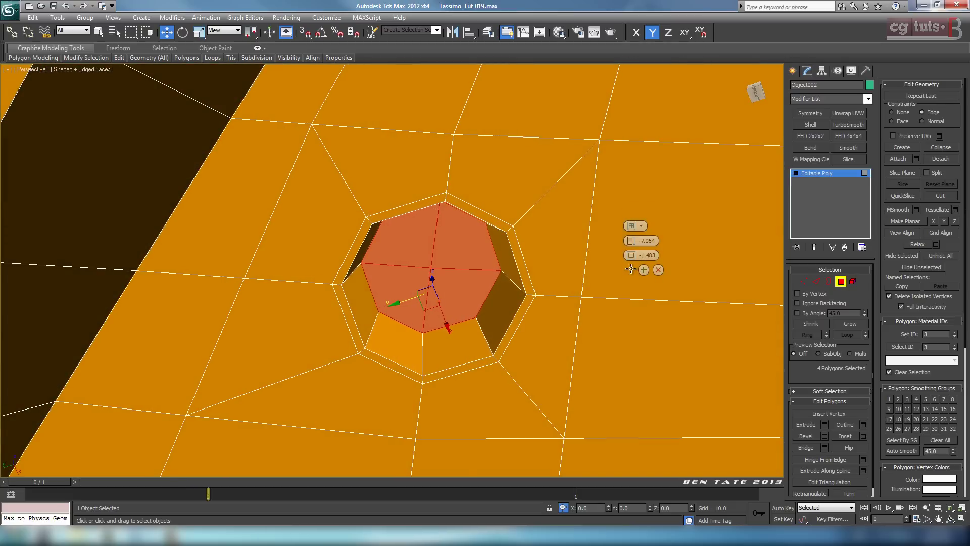
click(629, 271)
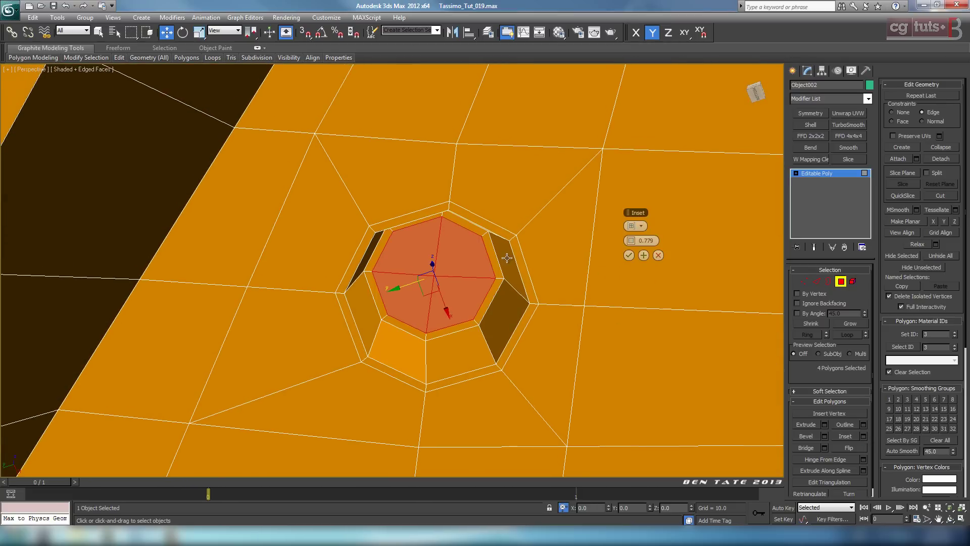
Inset the four floor polygons of the octagonal recess by 0.458
drag(633, 244, 631, 244)
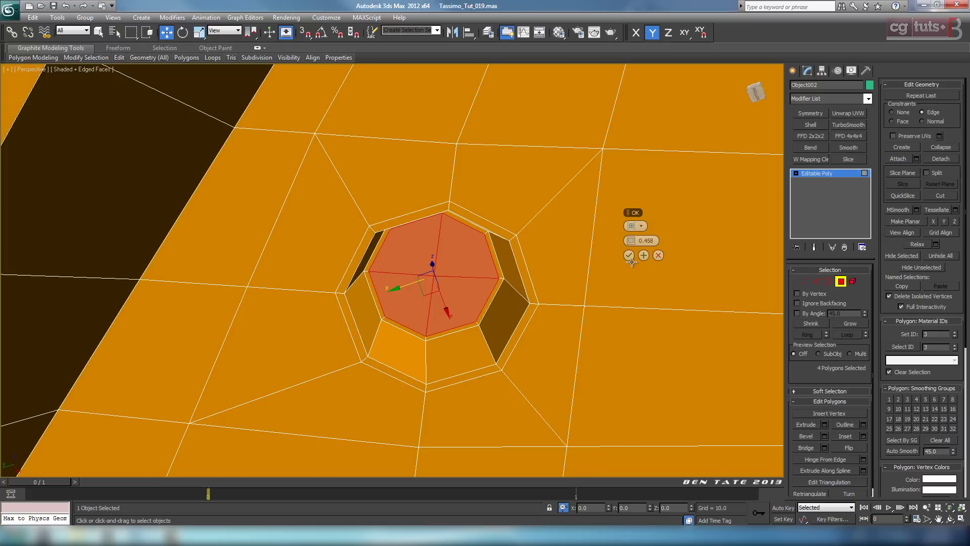
click(629, 255)
Select the ring of edges along the recess's side walls and connect it with two edge loops
click(816, 281)
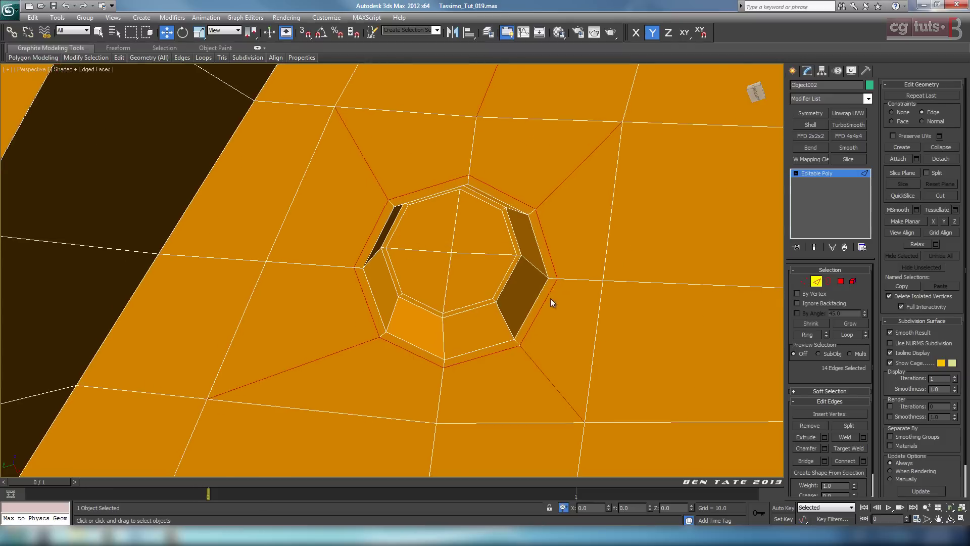
scroll(550, 298, up, 3)
click(555, 337)
click(806, 335)
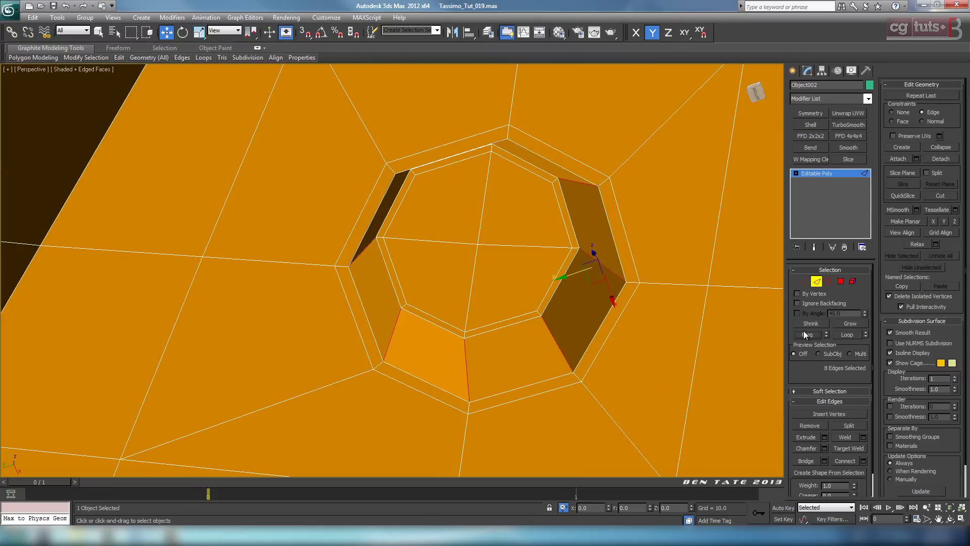
click(864, 461)
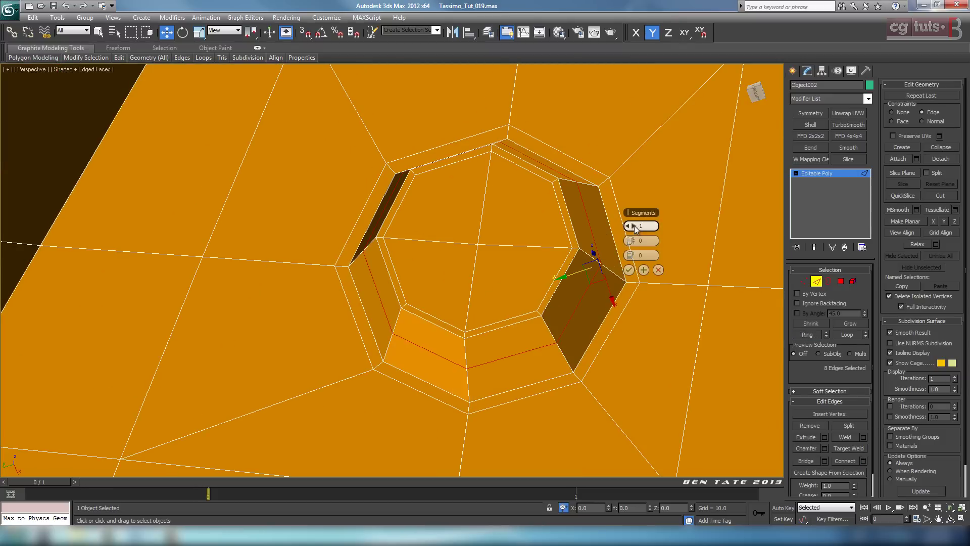
drag(655, 245, 801, 266)
click(631, 271)
Leave edge editing so the whole base plate is selected as an object
scroll(645, 307, down, 8)
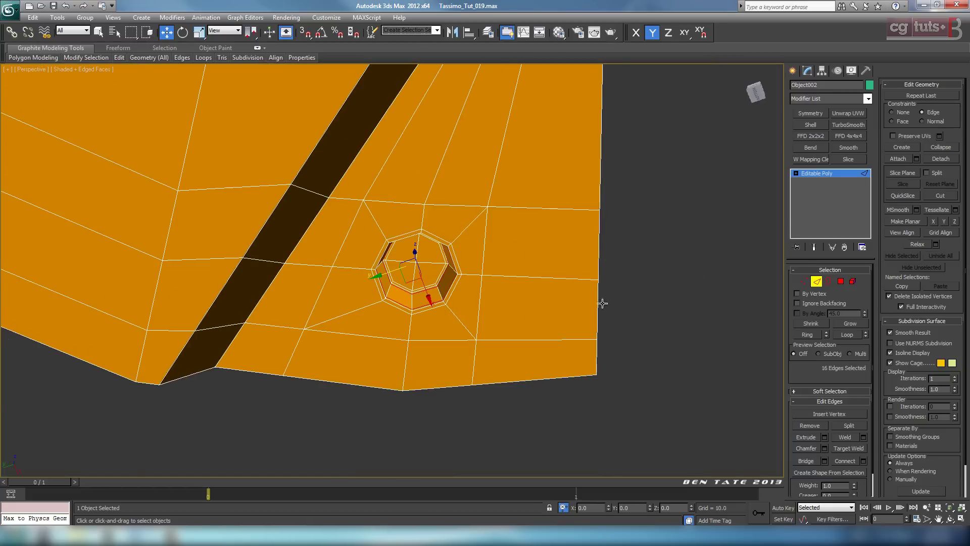
middle_drag(555, 258, 425, 116)
scroll(541, 298, down, 3)
scroll(428, 187, down, 2)
alt+middle_drag(428, 187, 515, 226)
middle_drag(516, 226, 614, 335)
click(814, 282)
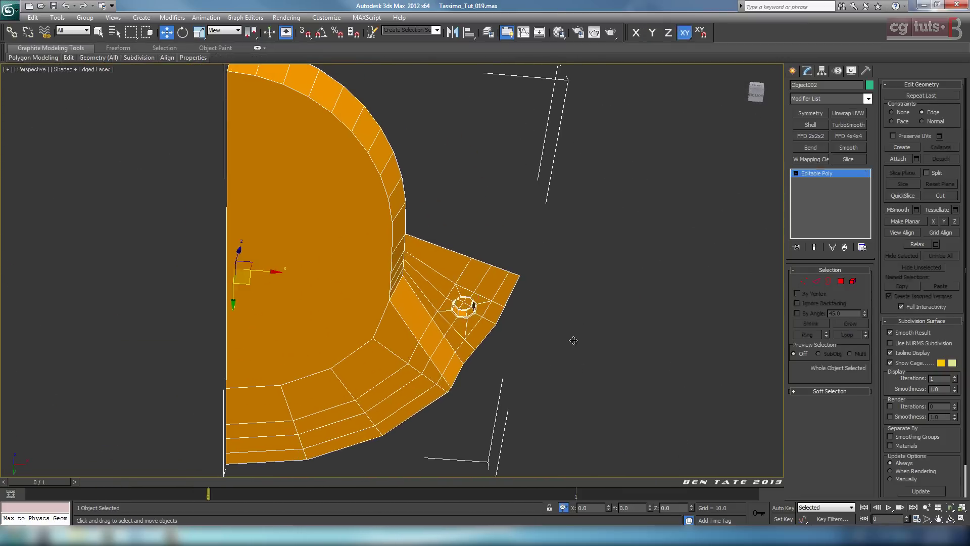
Show the whole base plate in the bottom view with shaded display and the selection brackets hidden
key(alt+w)
right_click(268, 196)
key(alt+w)
scroll(415, 280, down, 8)
middle_drag(472, 298, 586, 331)
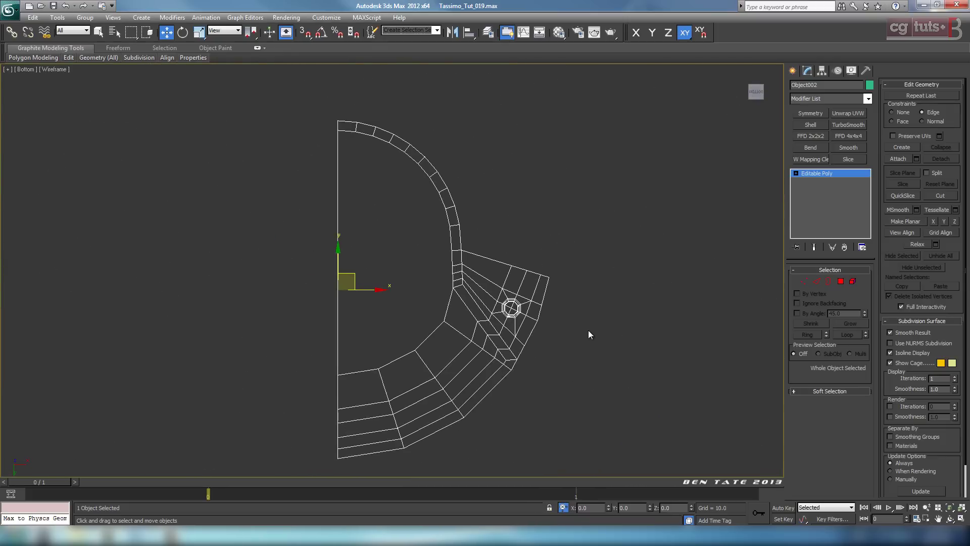
key(F3)
scroll(581, 317, down, 2)
mouse_move(560, 300)
middle_down()
mouse_move(604, 268)
mouse_move(596, 304)
mouse_move(600, 260)
mouse_move(600, 300)
middle_up()
scroll(596, 304, up, 2)
key(j)
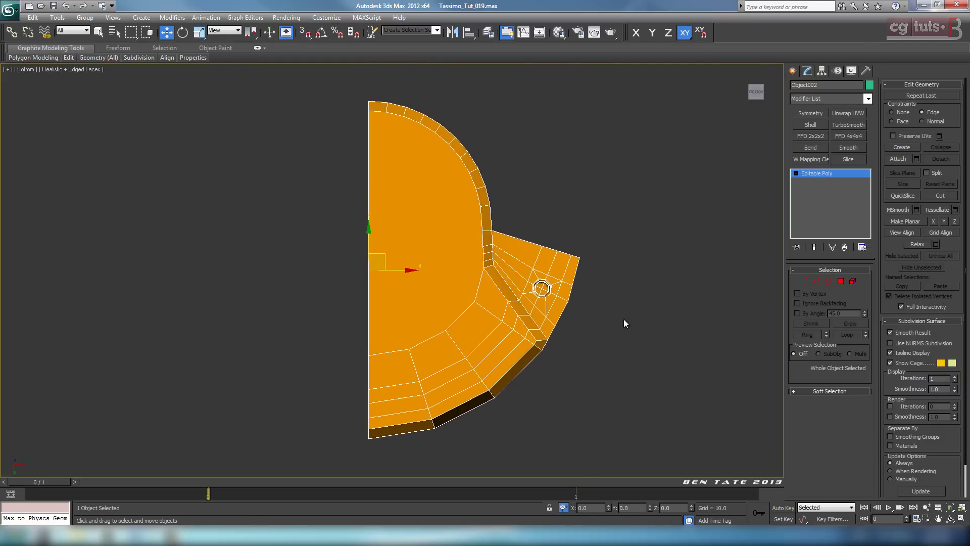